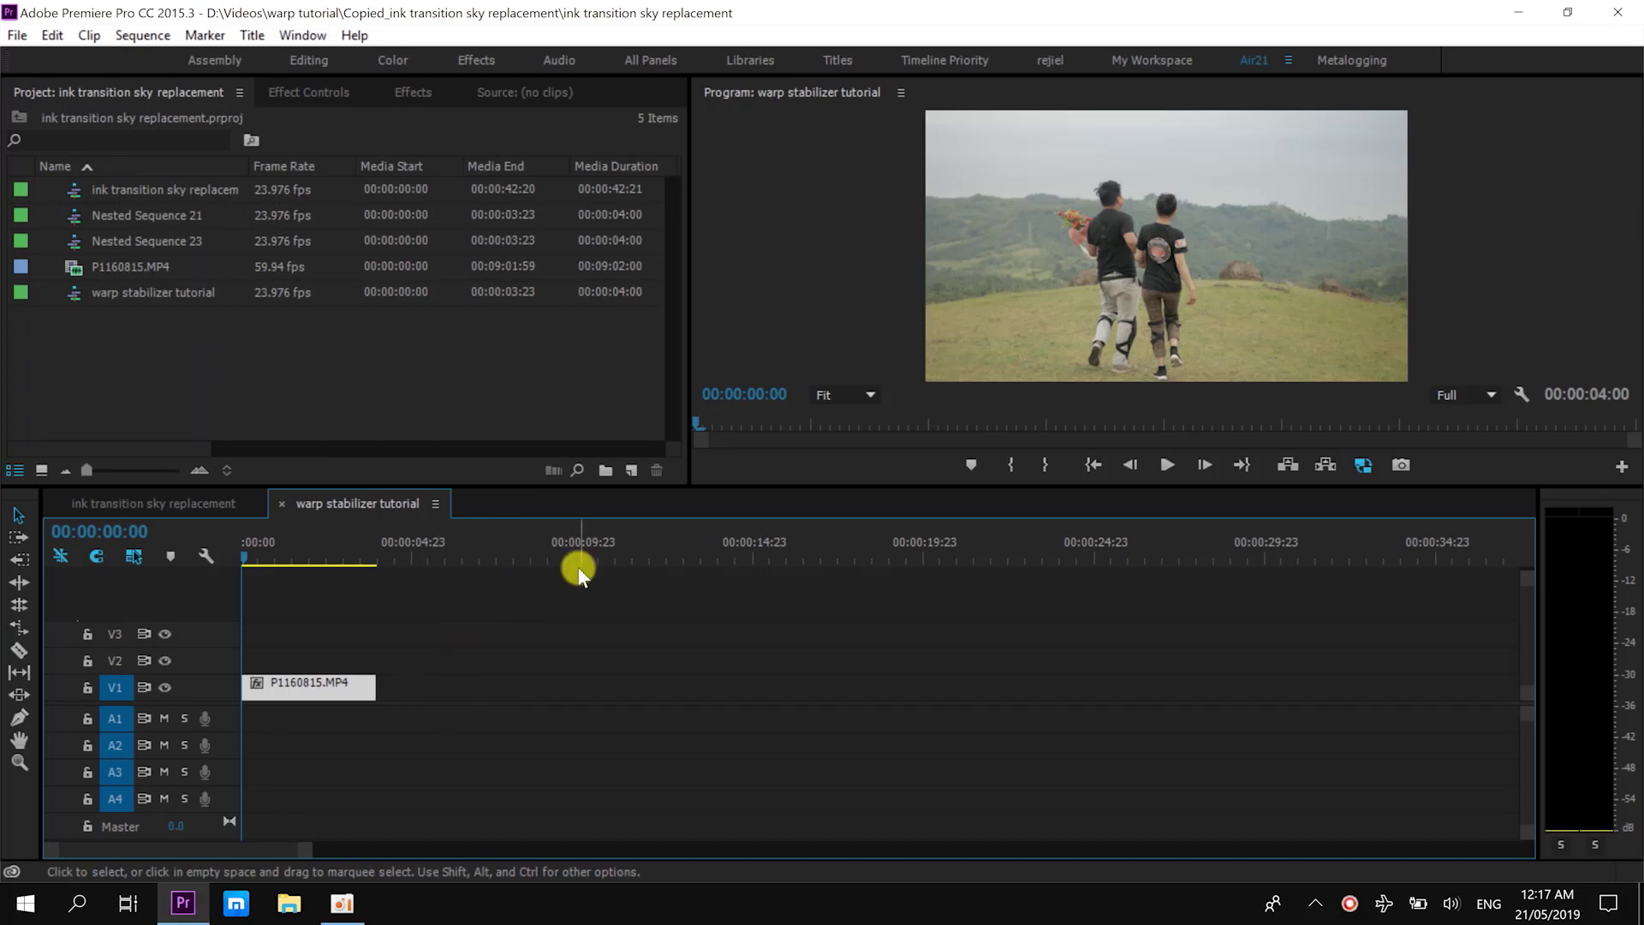
# - Search the effects for 'warp stabilizer' and paste a second P1160815.MP4 copy on V1 near 5 seconds
pyautogui.click(322, 555)
pyautogui.moveTo(322, 555); pyautogui.dragTo(214, 570)
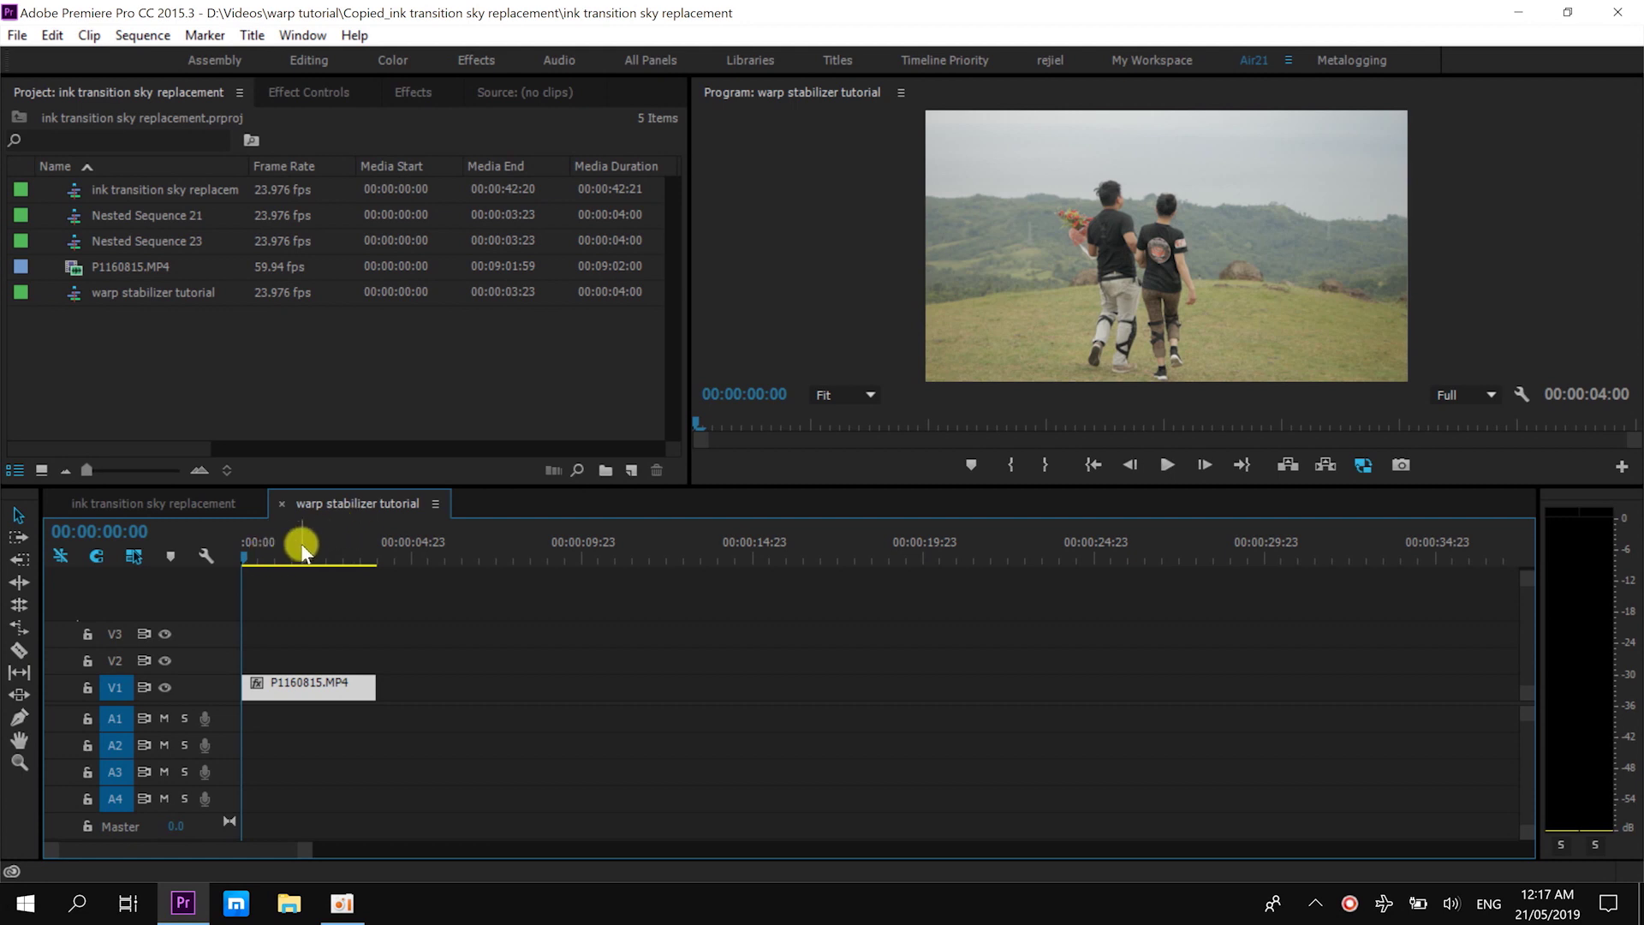
pyautogui.click(413, 91)
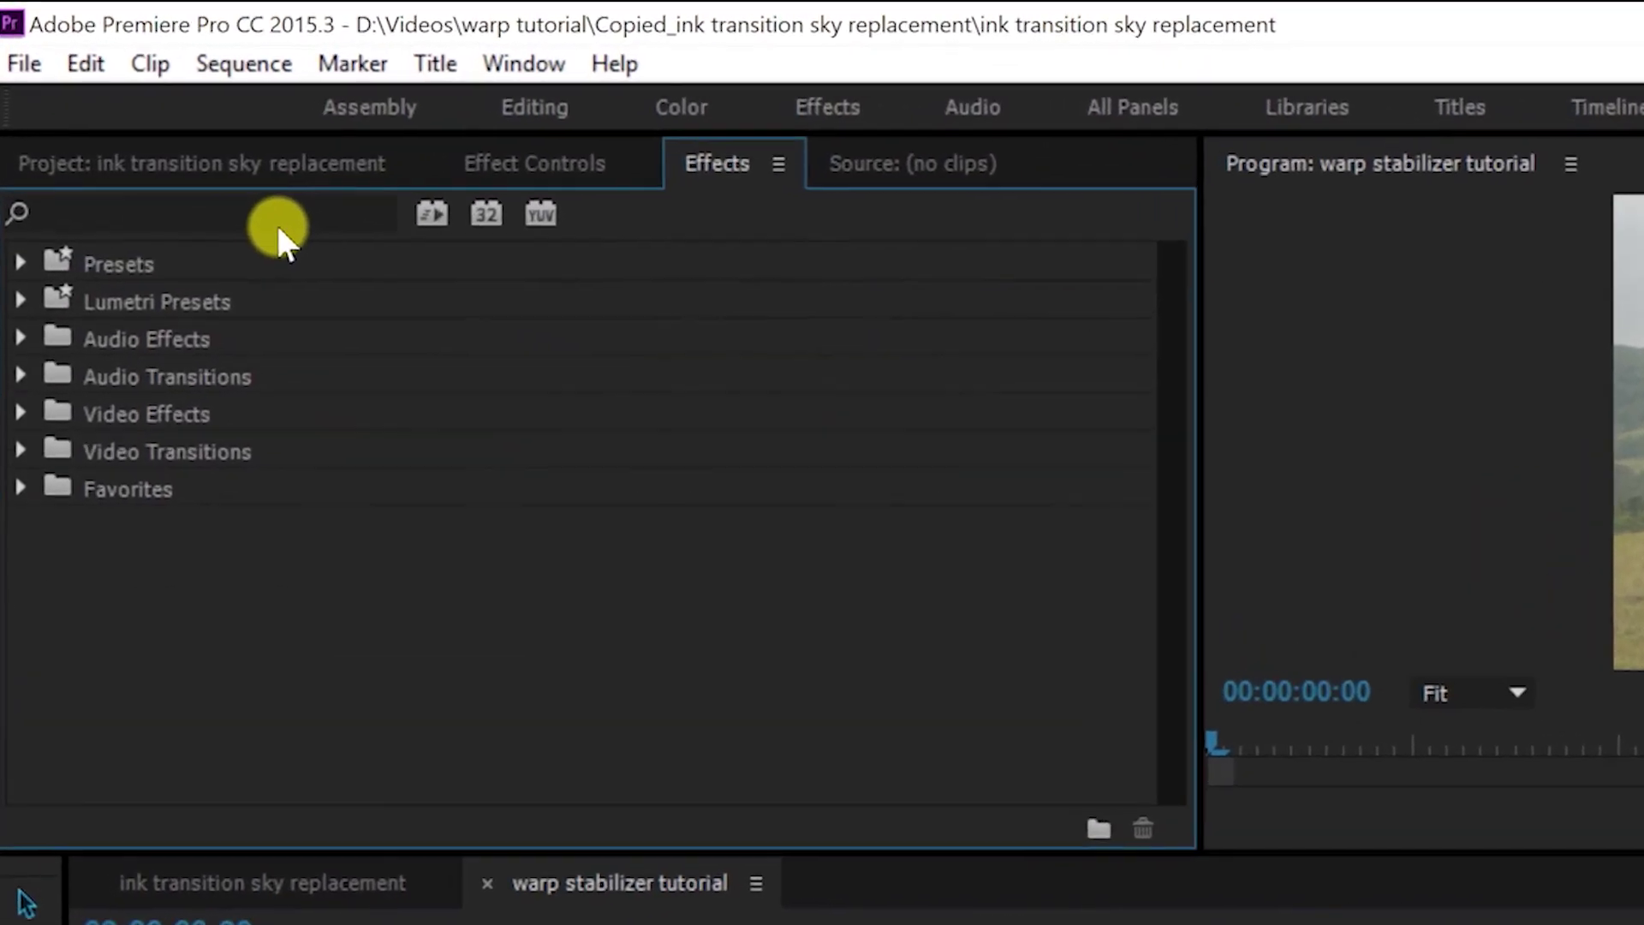
pyautogui.click(276, 223)
pyautogui.write('w')
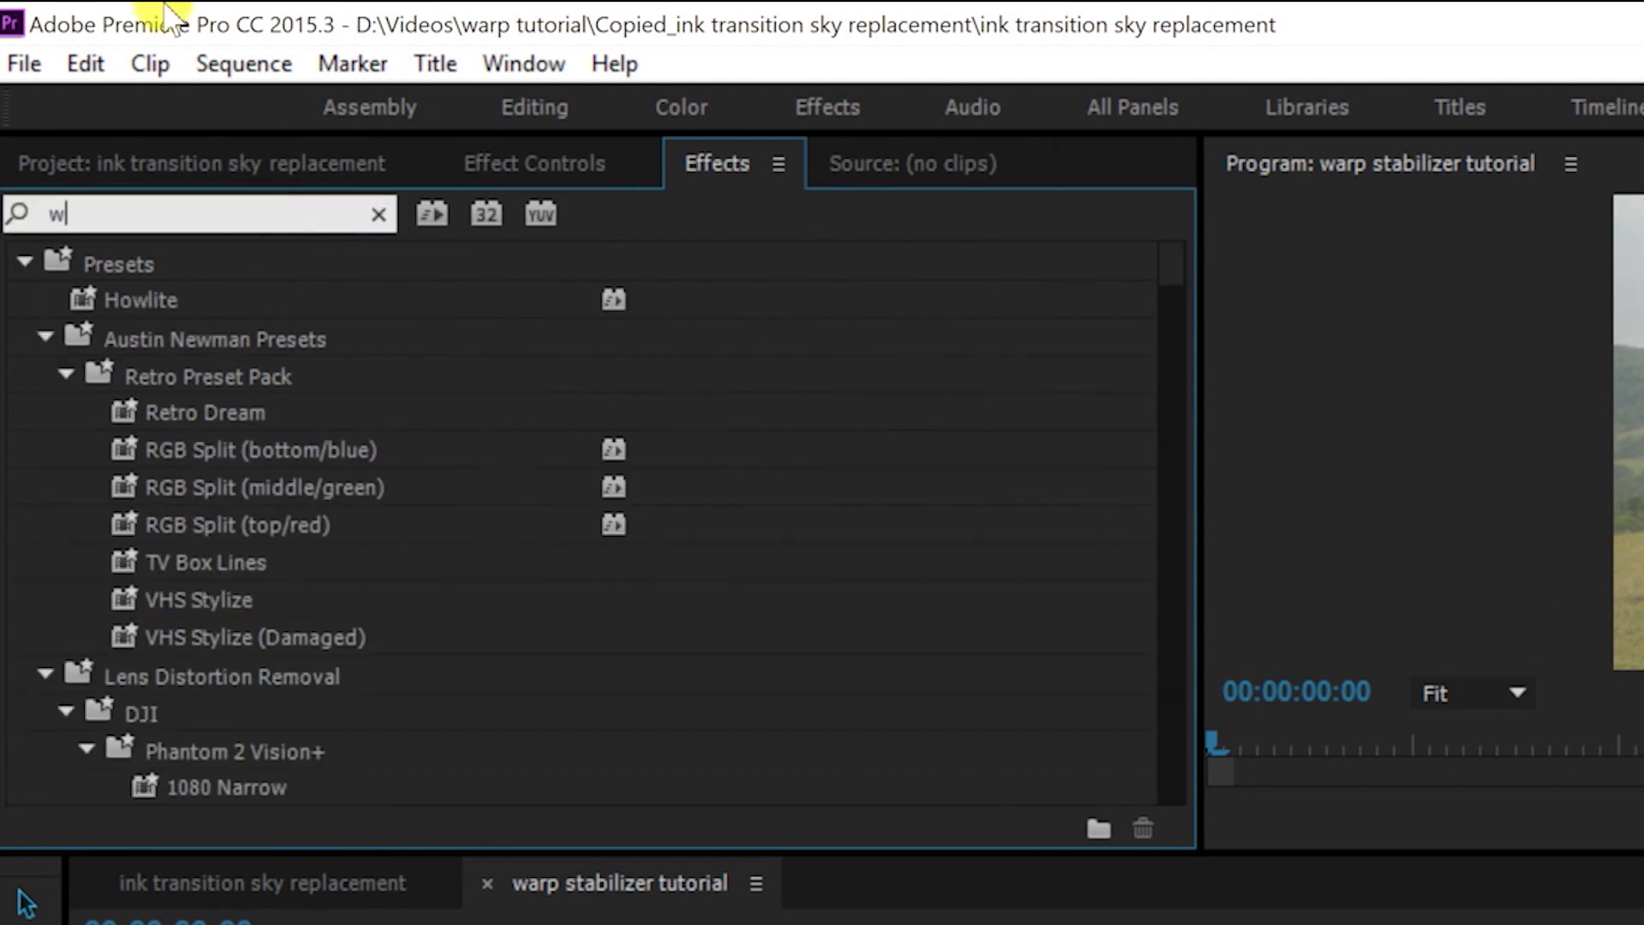
pyautogui.write('arp stabii')
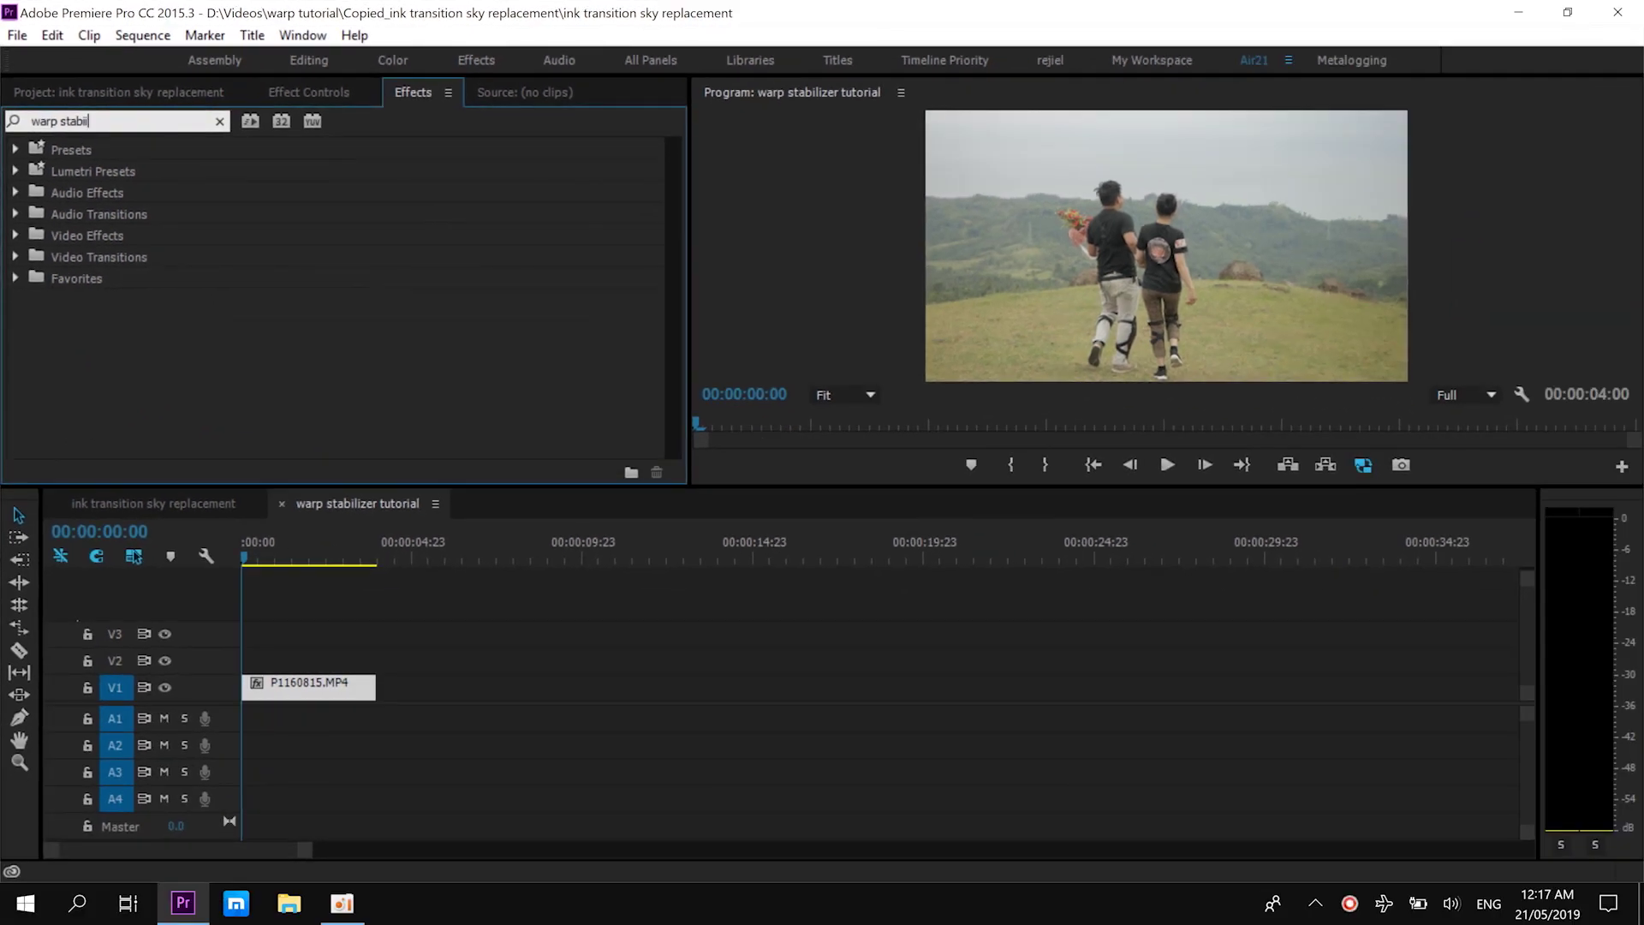
pyautogui.press('BackSpace')
pyautogui.press('BackSpace')
pyautogui.press('BackSpace')
pyautogui.press('BackSpace')
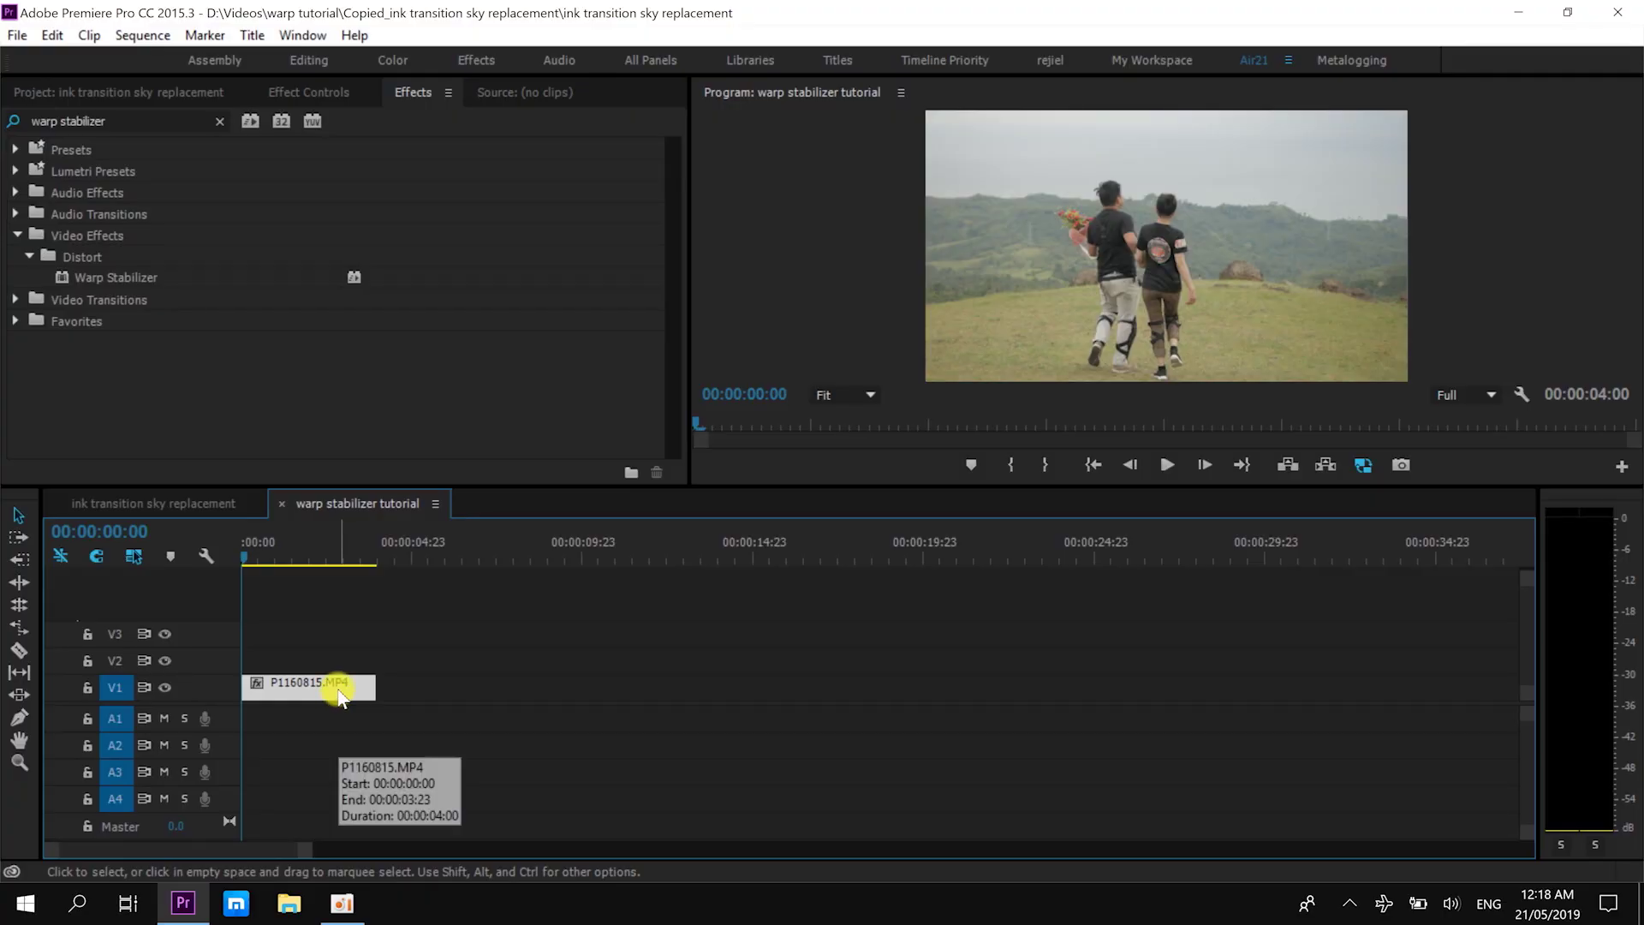
pyautogui.click(450, 555)
pyautogui.hotkey('ctrl', 'v')
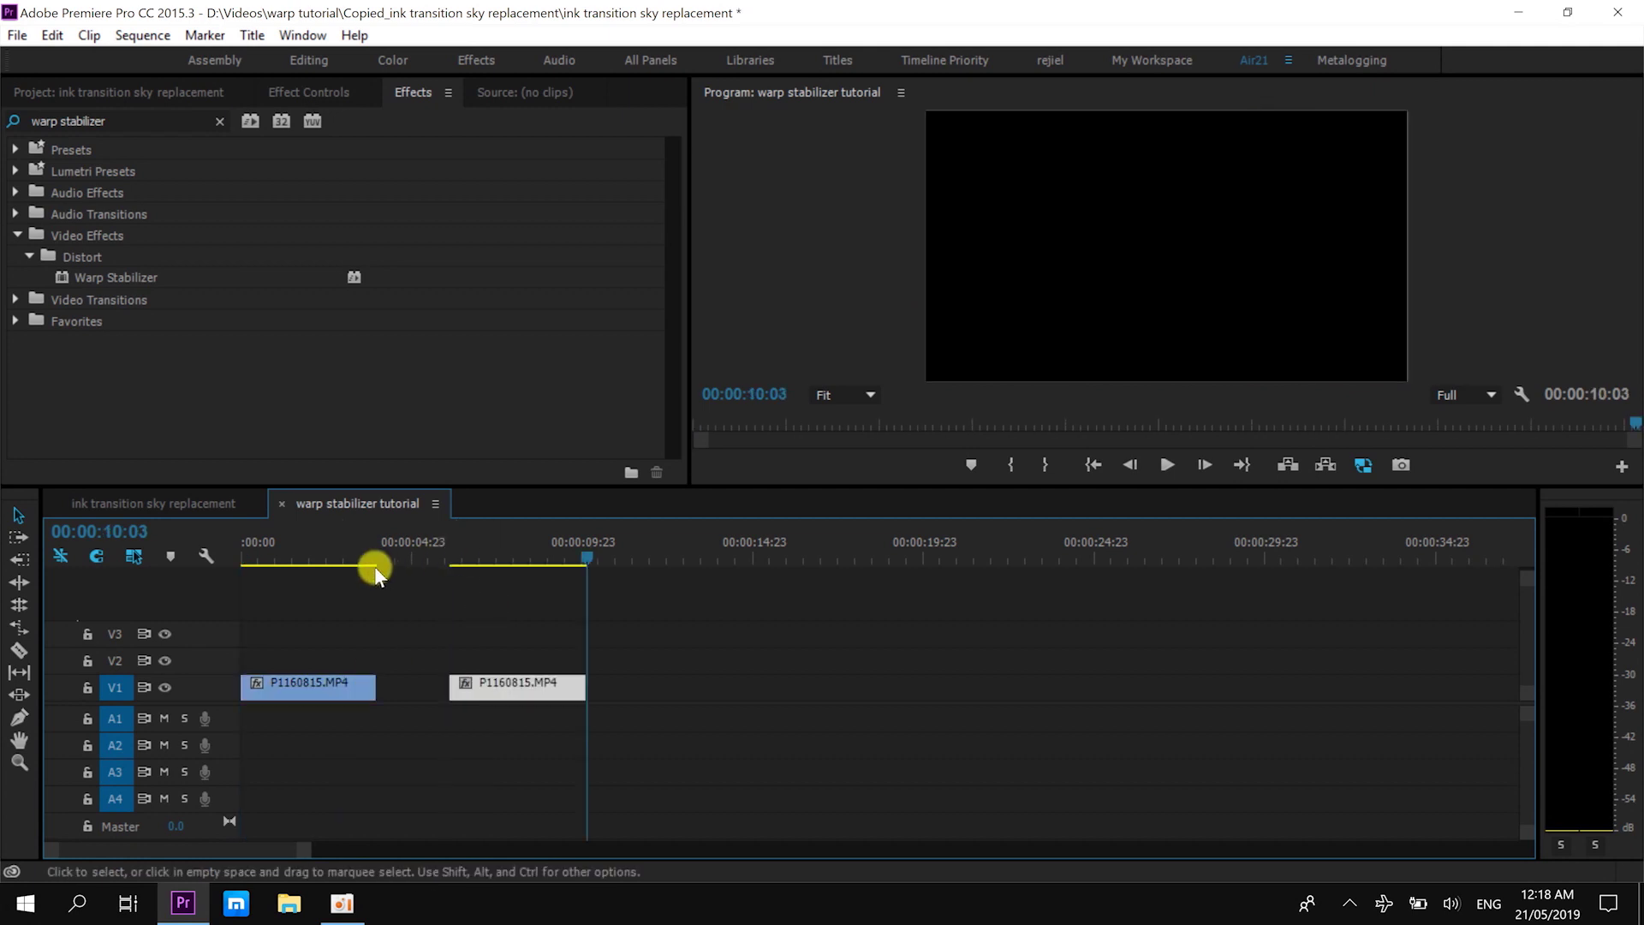
# - Apply Warp Stabilizer to the second clip and let analysis finish with Smooth Motion at 117.2% auto-scale
pyautogui.moveTo(373, 567); pyautogui.dragTo(463, 557)
pyautogui.click(131, 280)
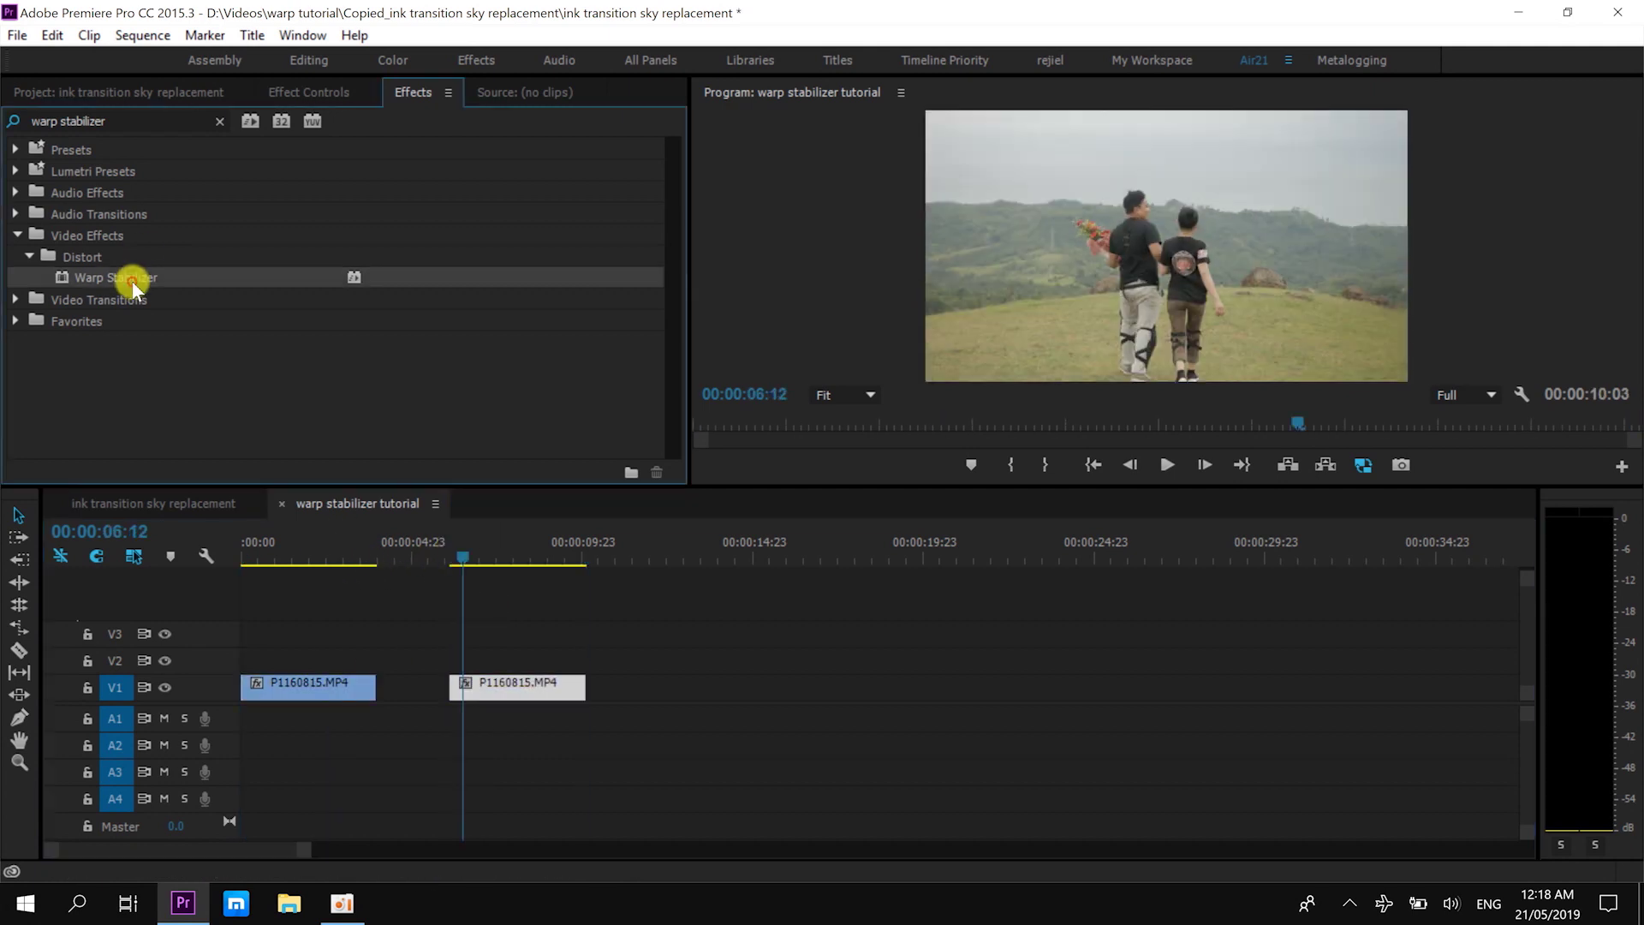
pyautogui.doubleClick(131, 280)
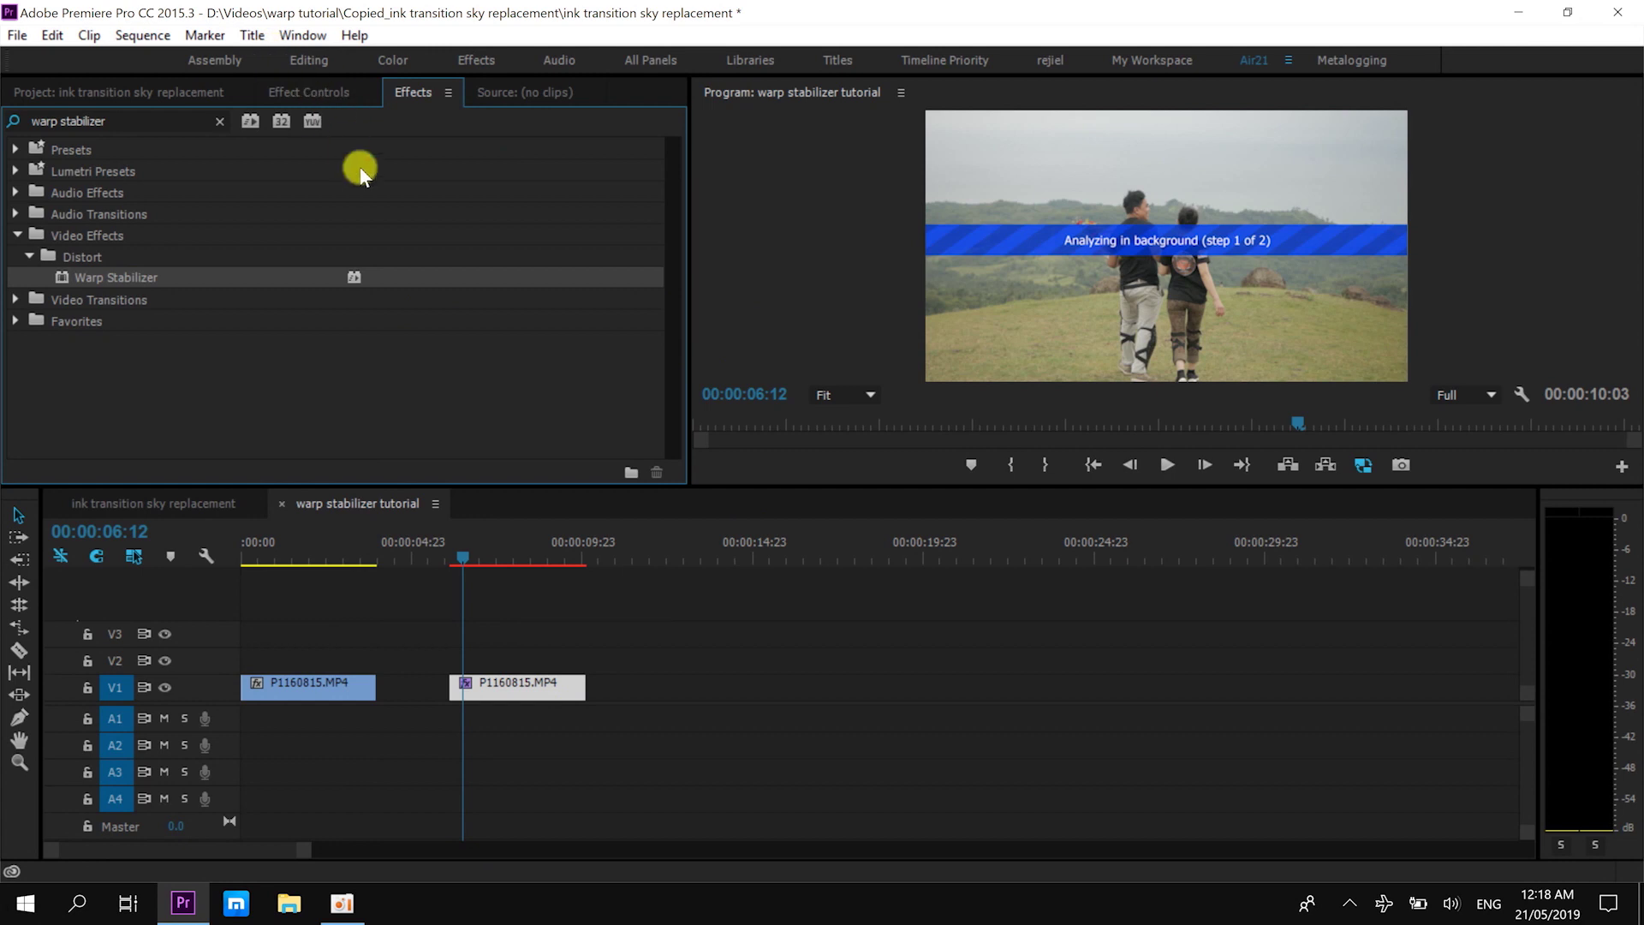
pyautogui.click(324, 94)
pyautogui.scroll(-4, 532, 294)
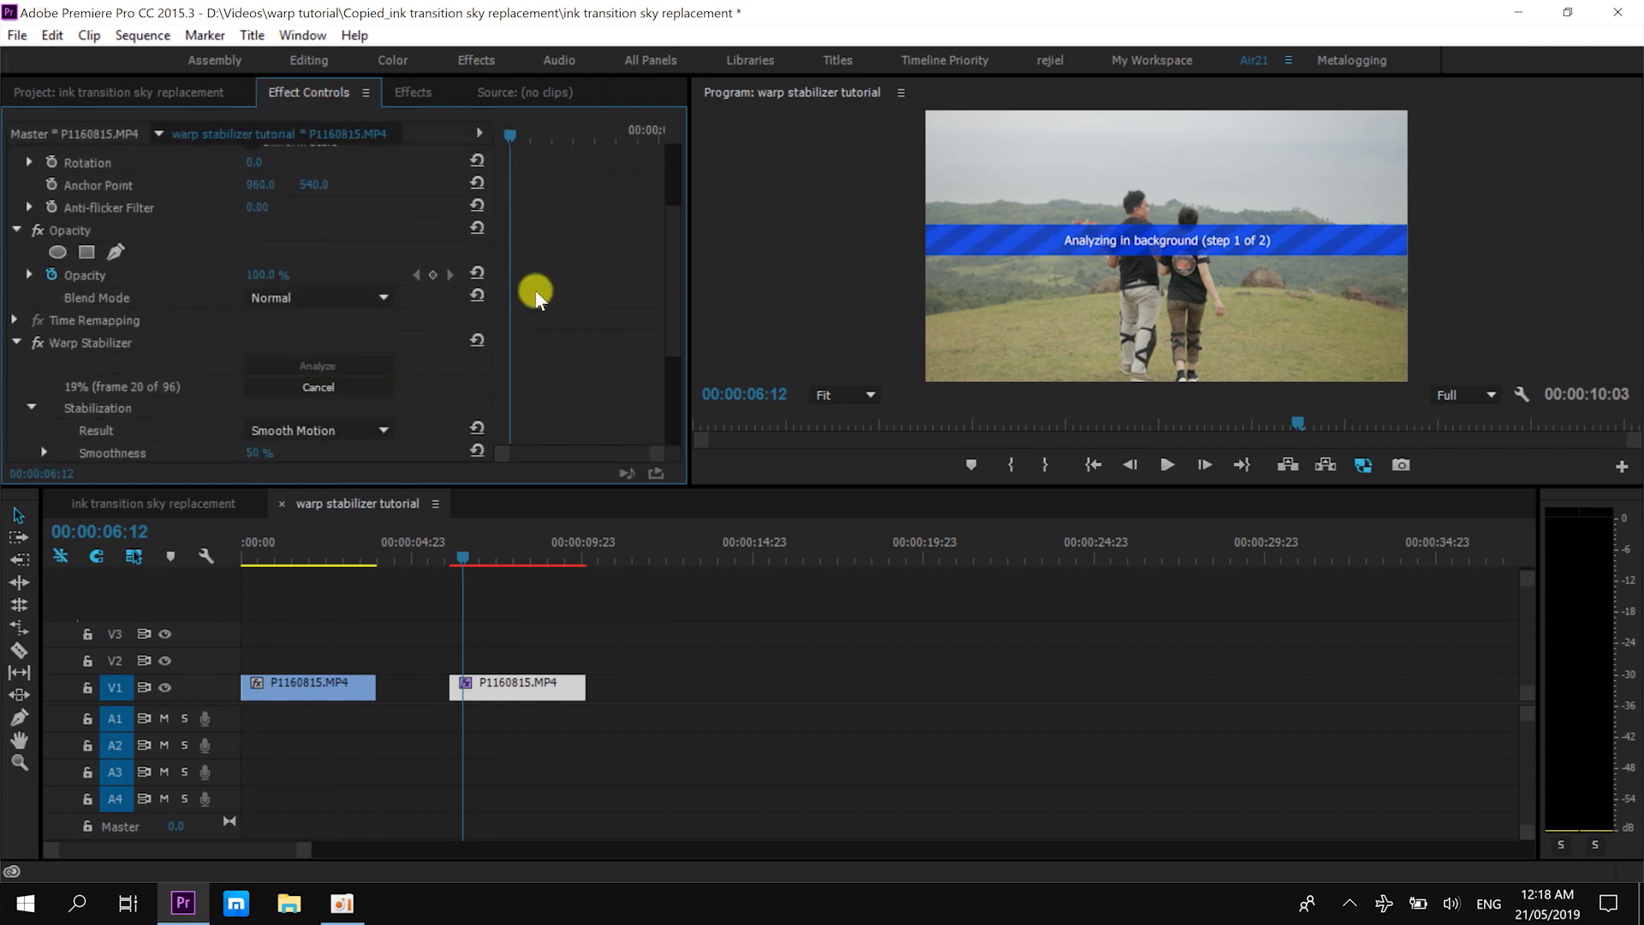
pyautogui.scroll(-2, 339, 372)
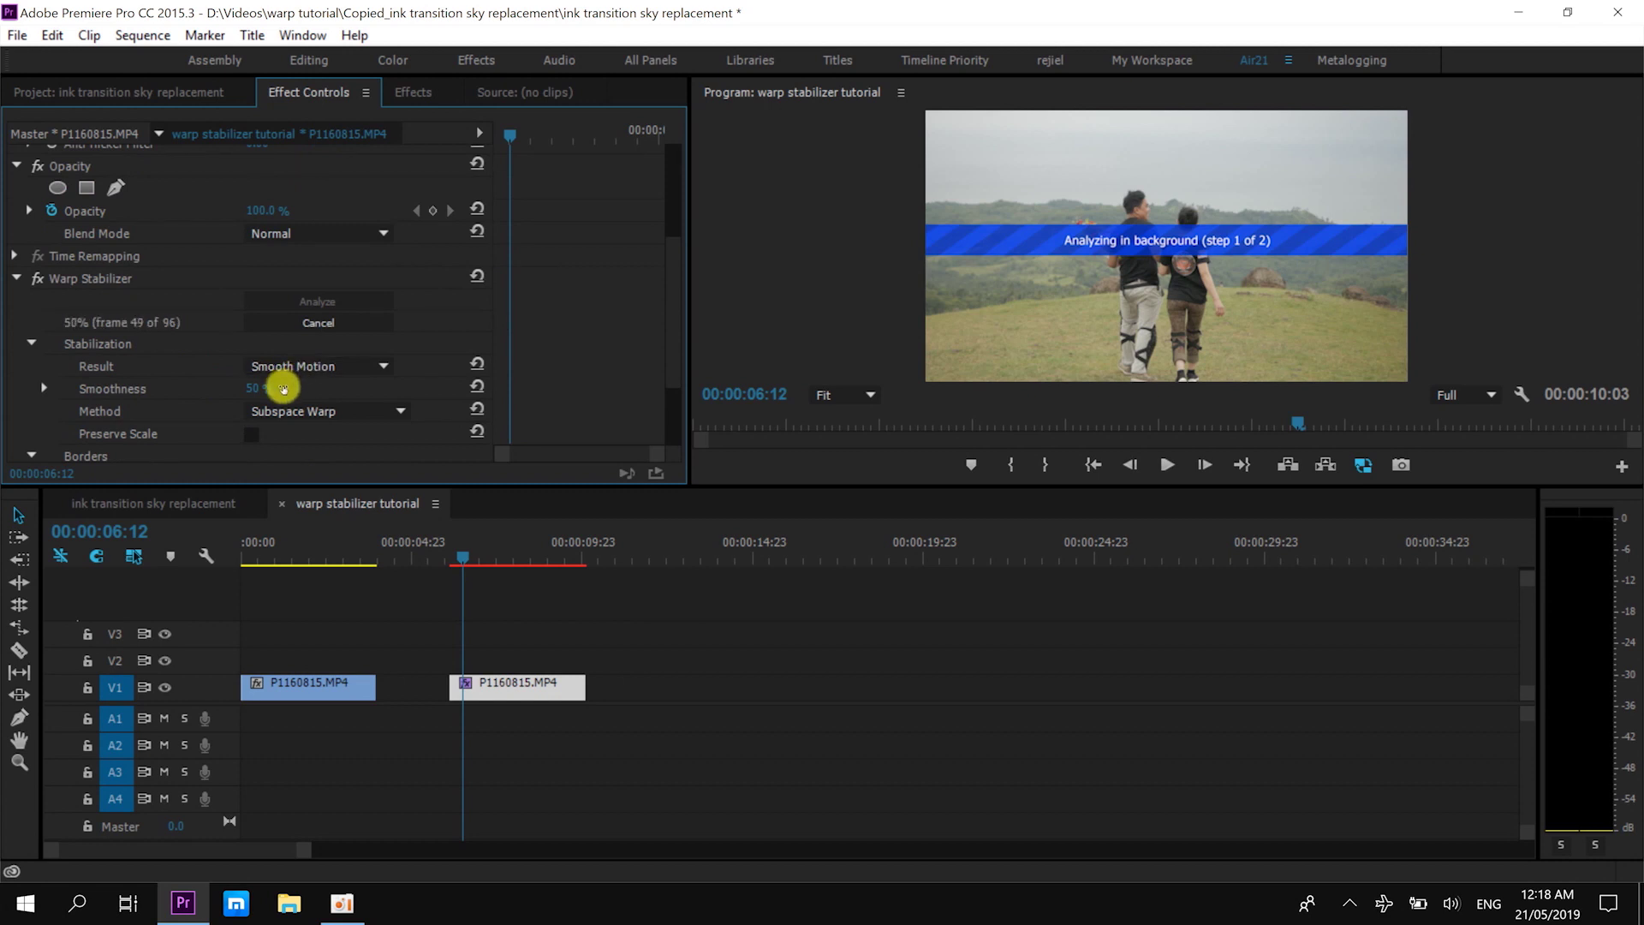
pyautogui.scroll(-3, 460, 347)
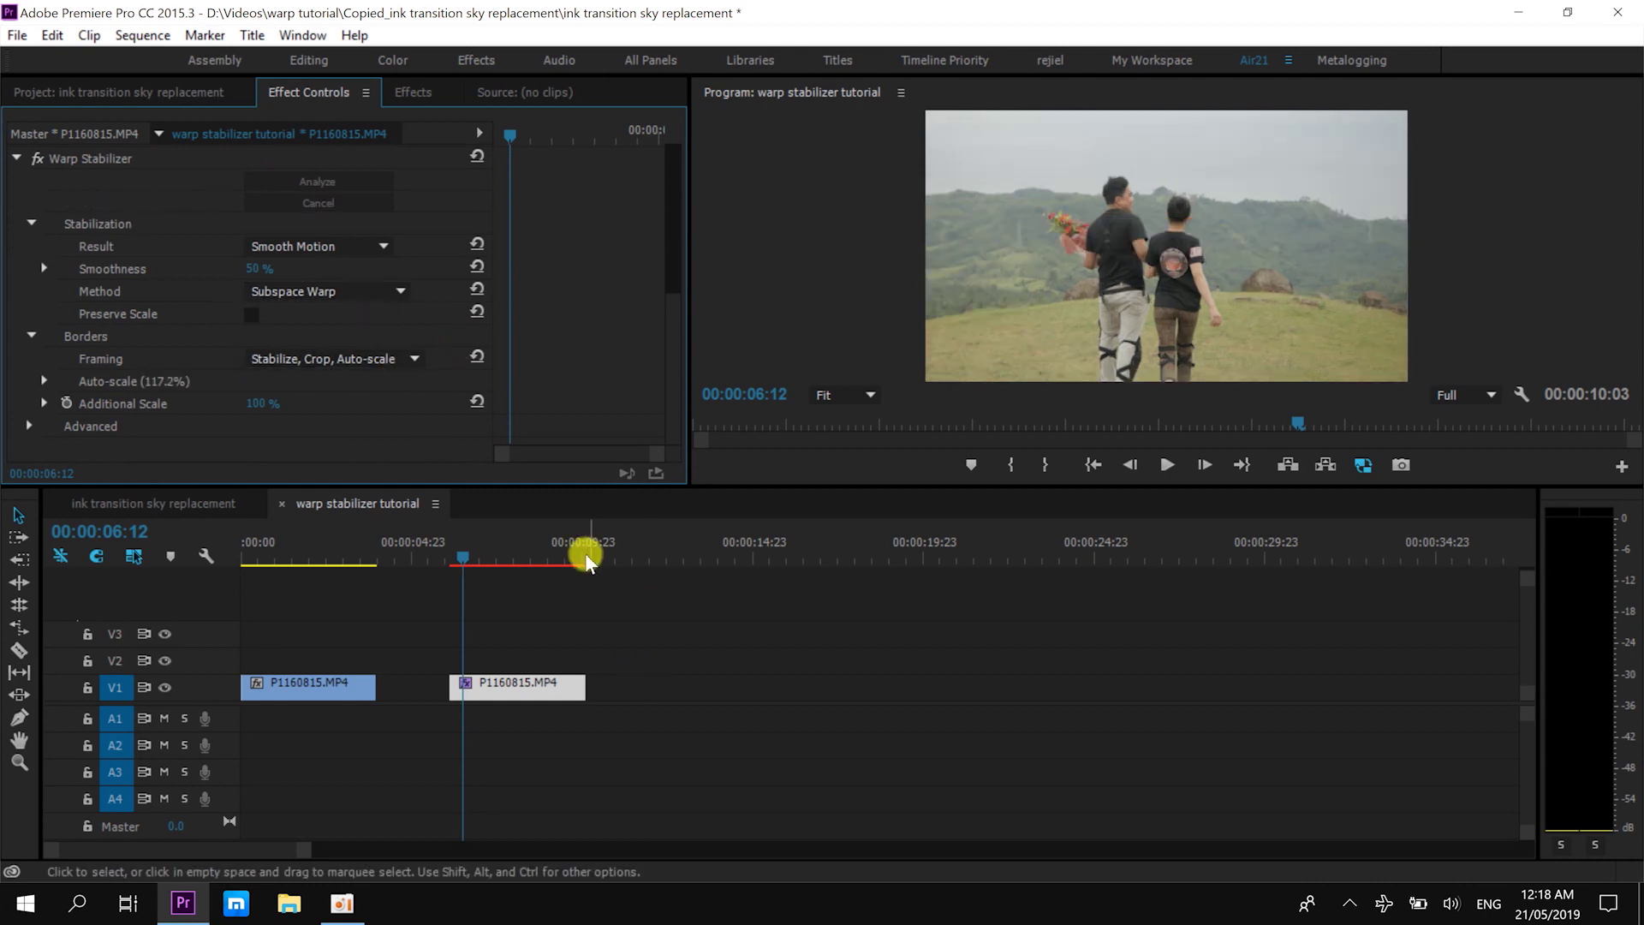
# - Preview the stabilised second clip in a maximized Program Monitor
pyautogui.moveTo(525, 552); pyautogui.dragTo(455, 557)
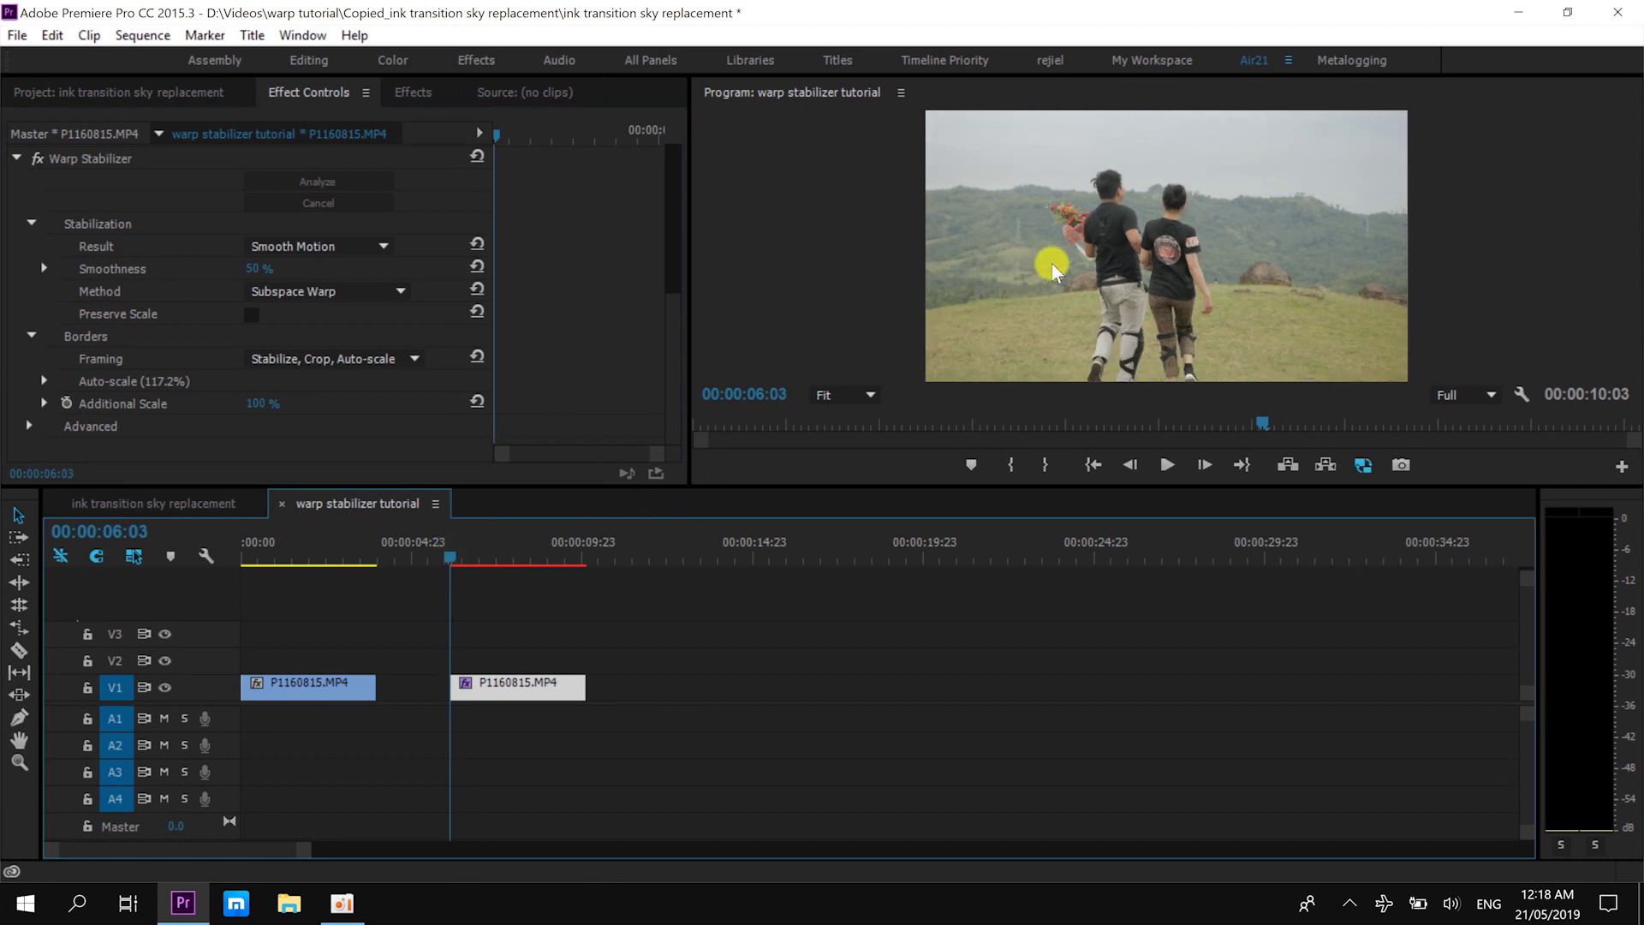
pyautogui.press('`')
pyautogui.press('space')
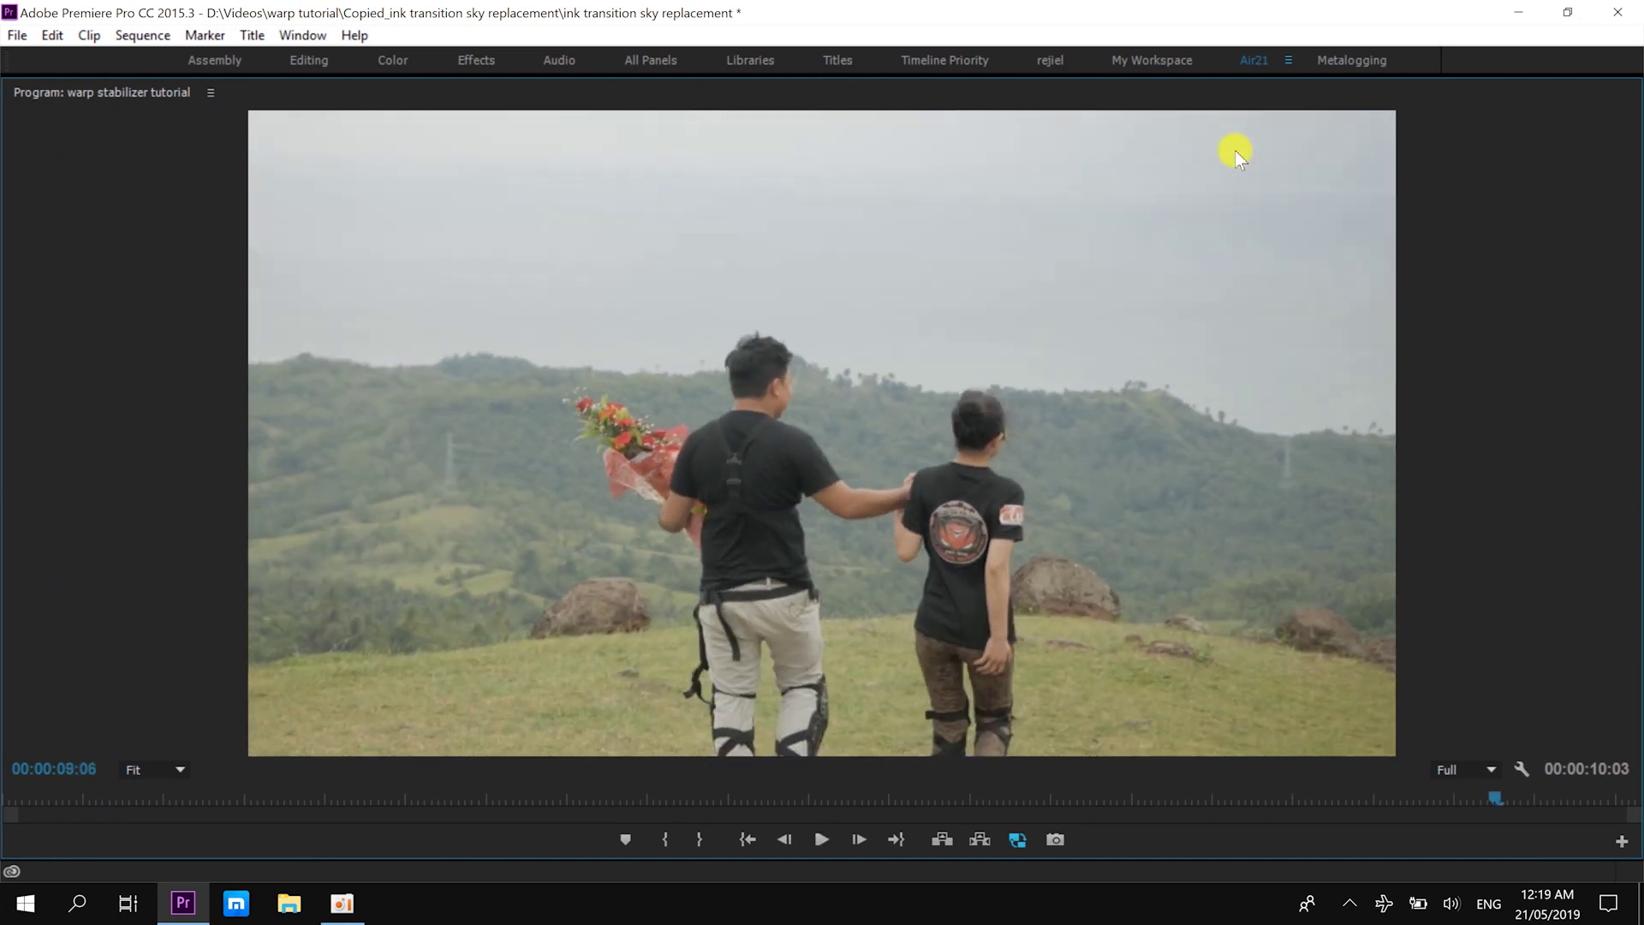
pyautogui.press('`')
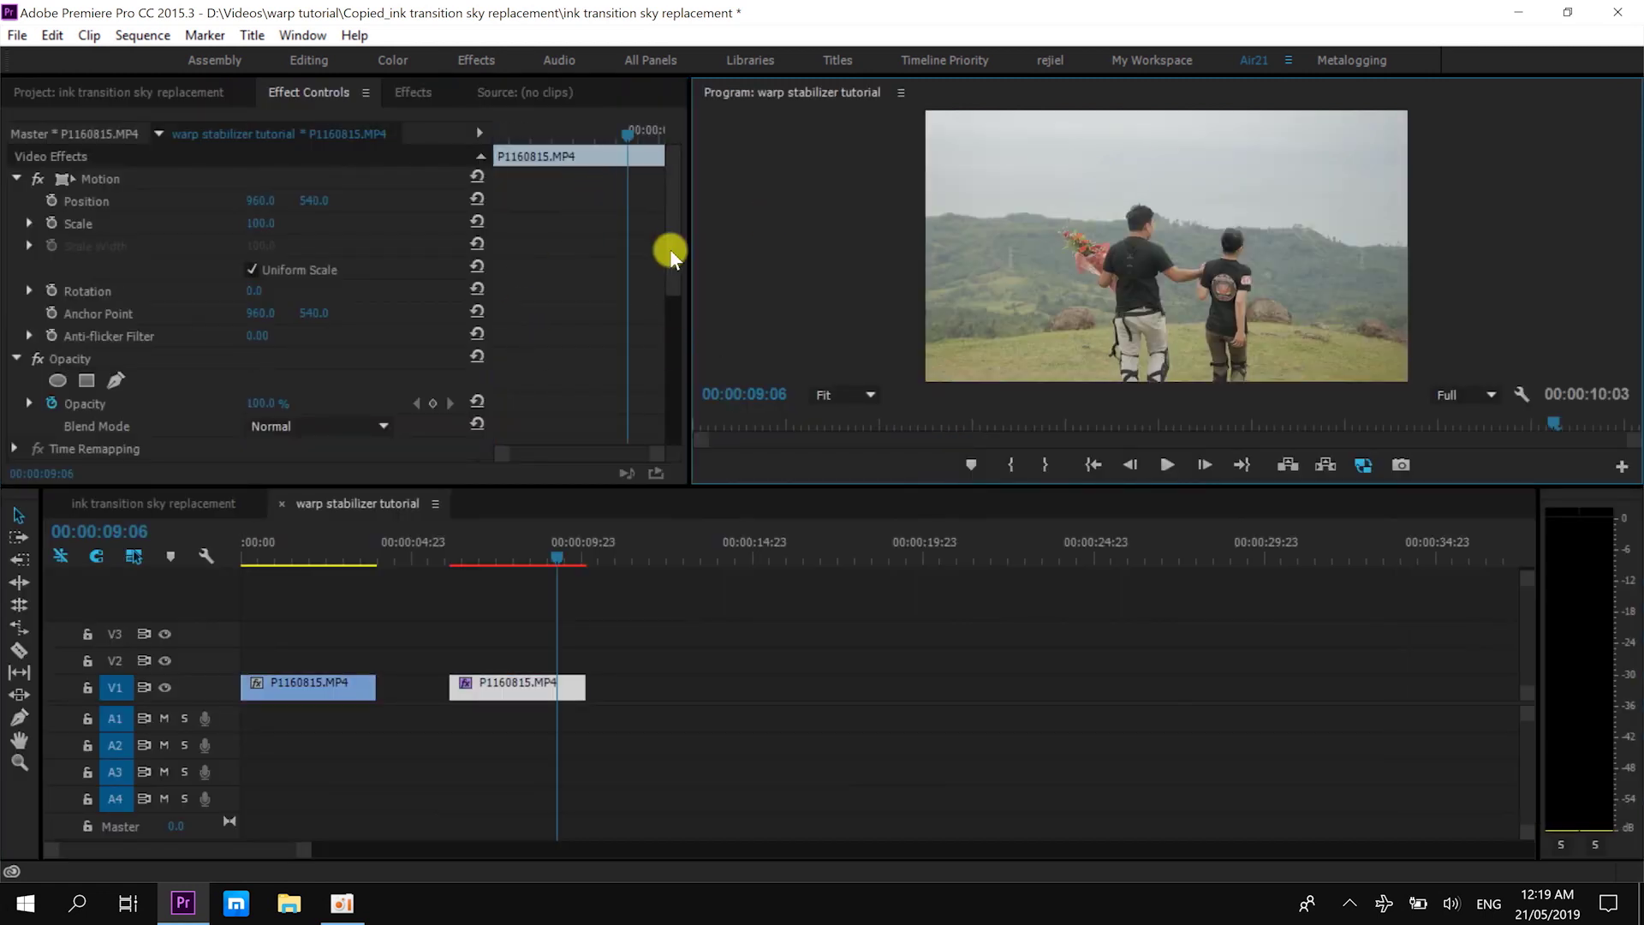
# - Lower the Warp Stabilizer Smoothness to 25%
pyautogui.moveTo(669, 249); pyautogui.dragTo(672, 367)
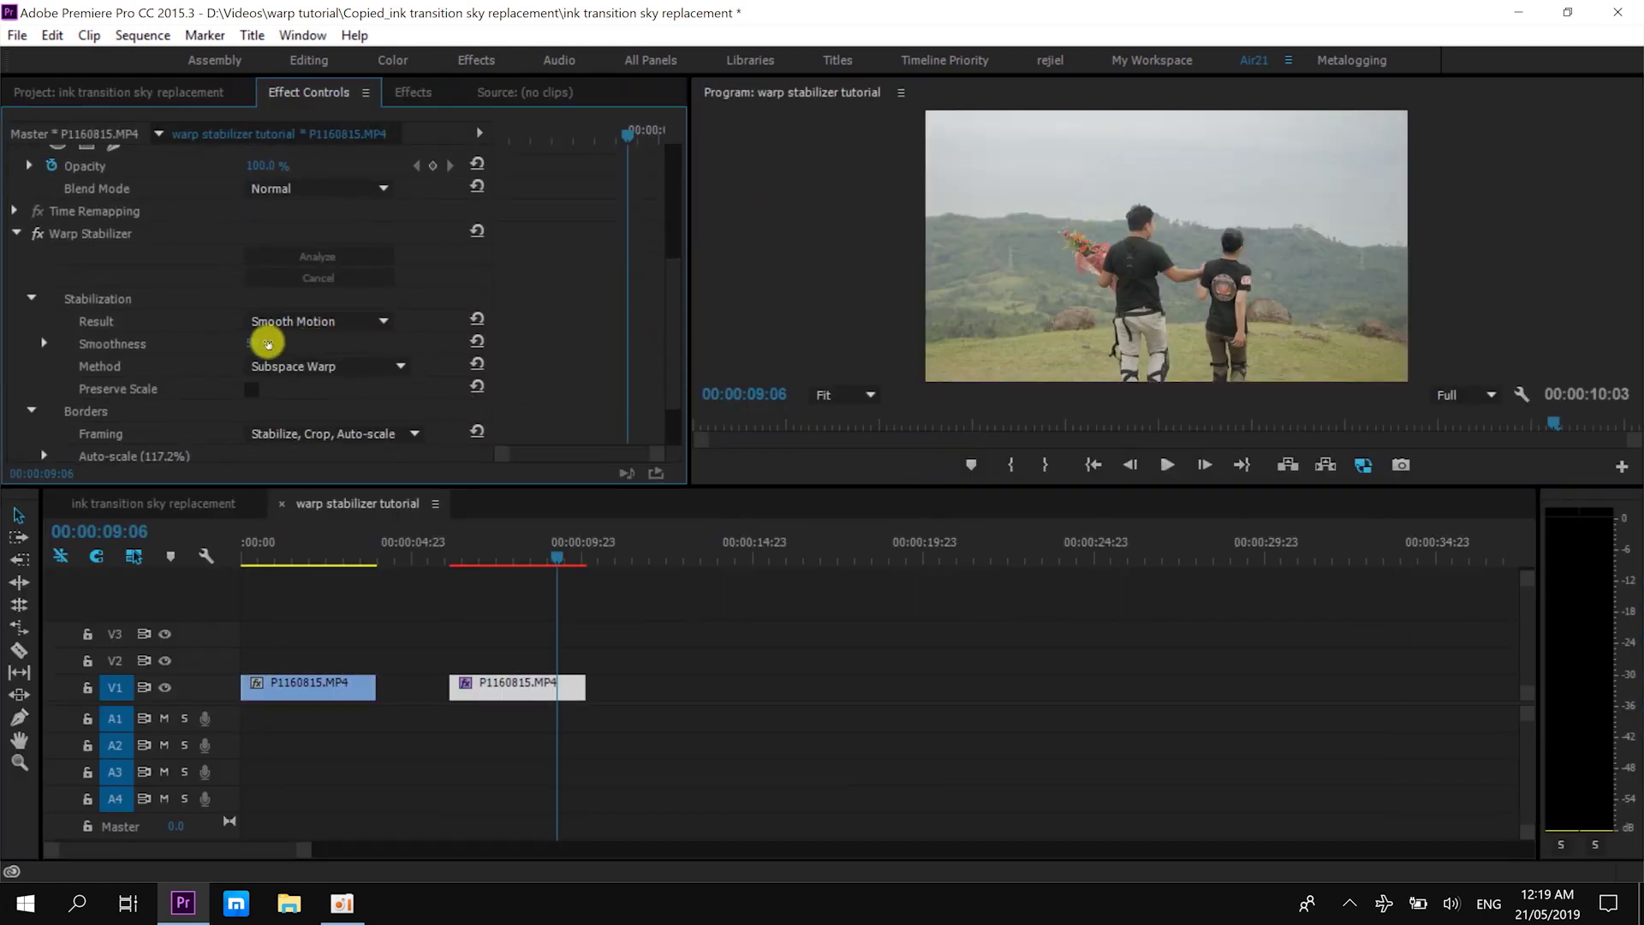
pyautogui.click(265, 342)
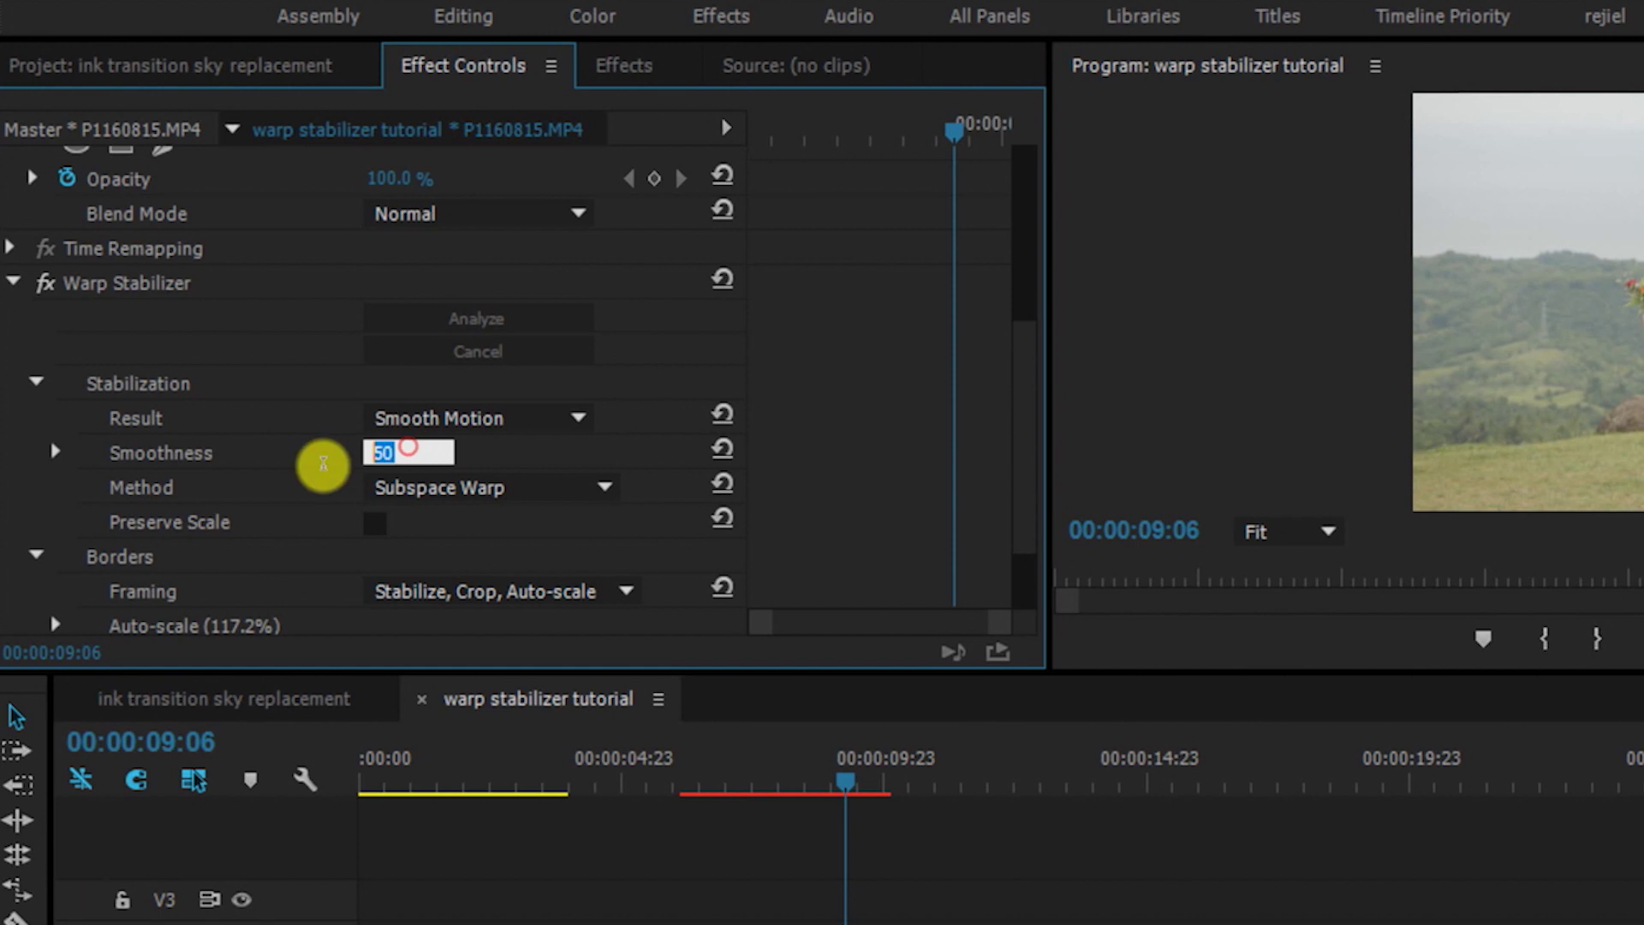
pyautogui.write('25')
pyautogui.press('Return')
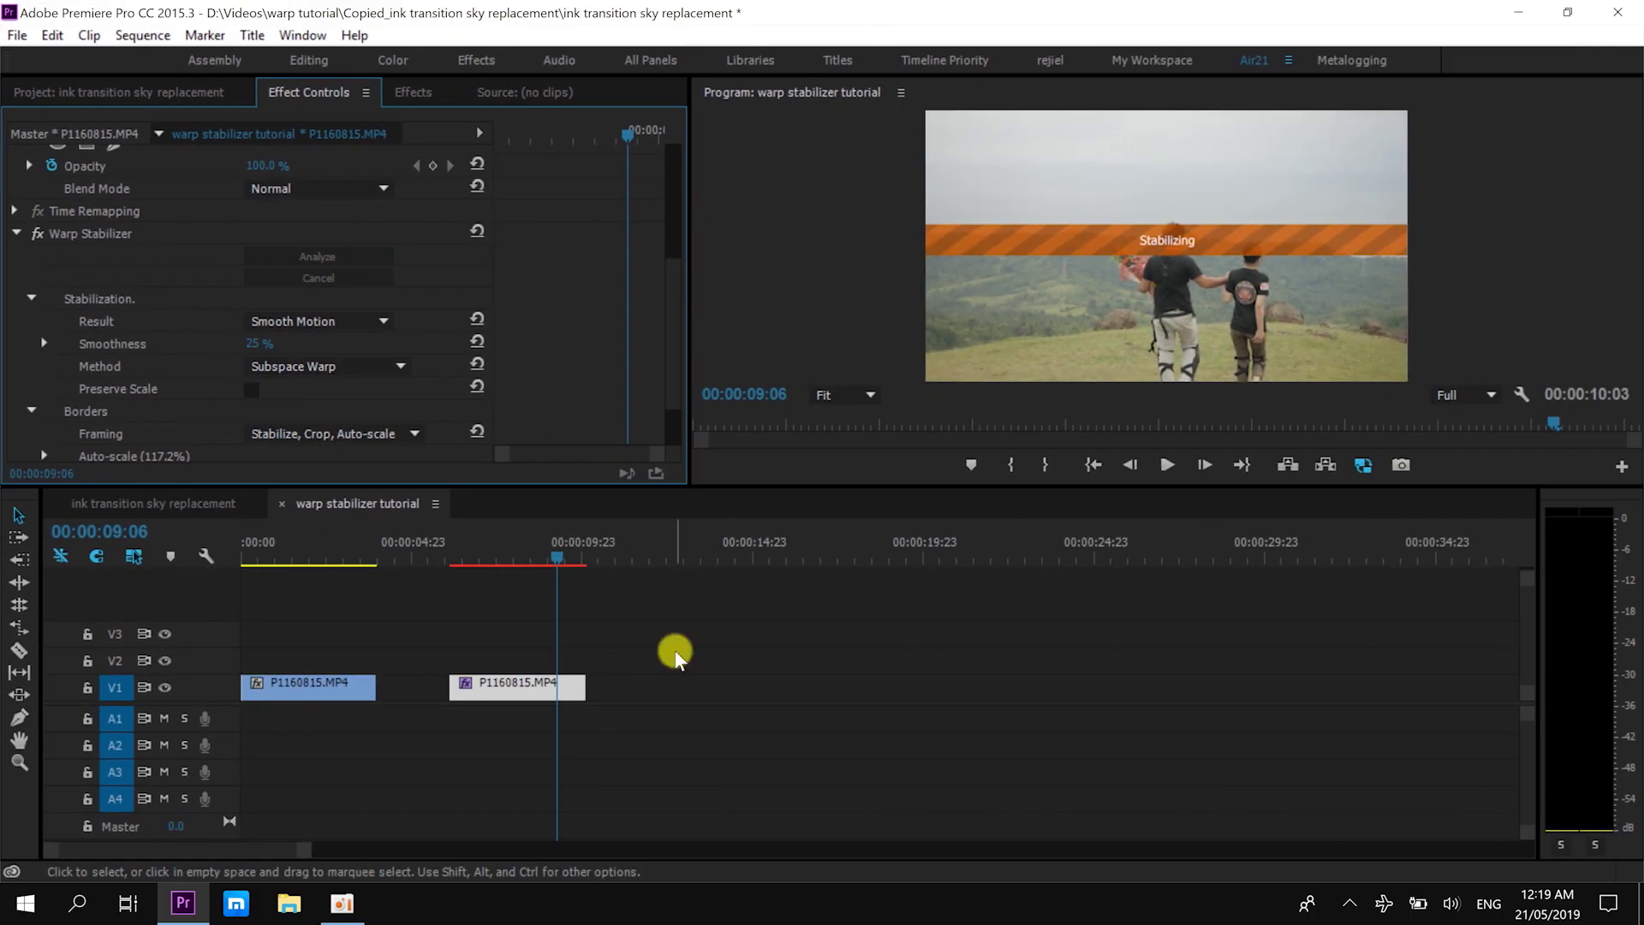
# - Replay the re-stabilised clip from its start in the maximized Program Monitor
pyautogui.click(467, 561)
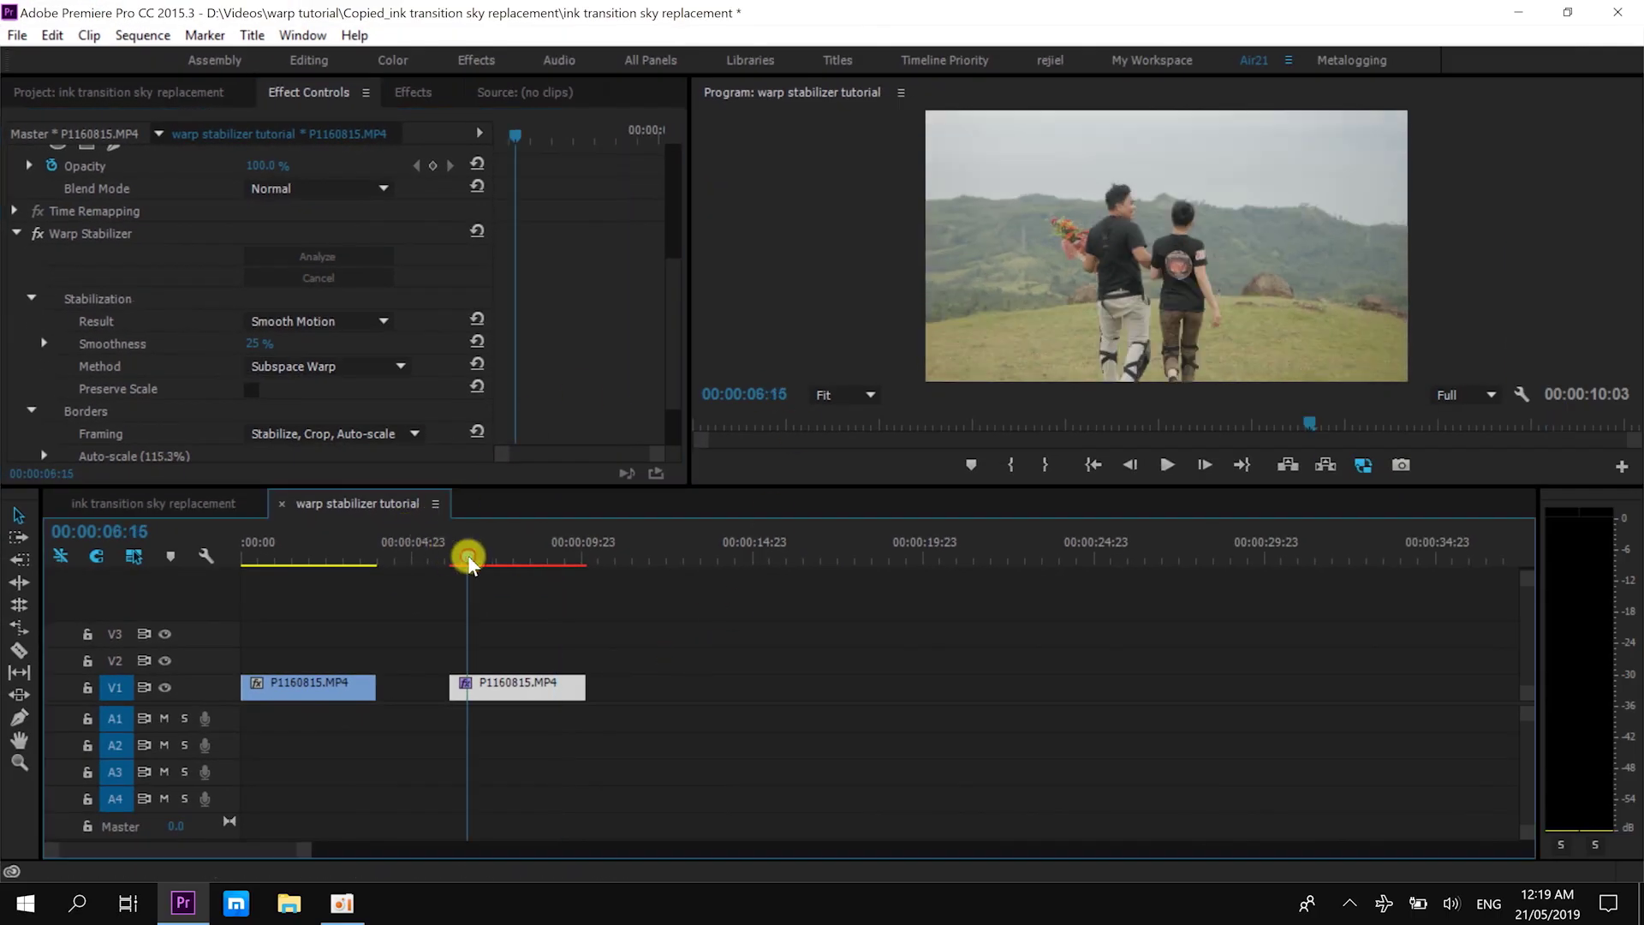
pyautogui.press('`')
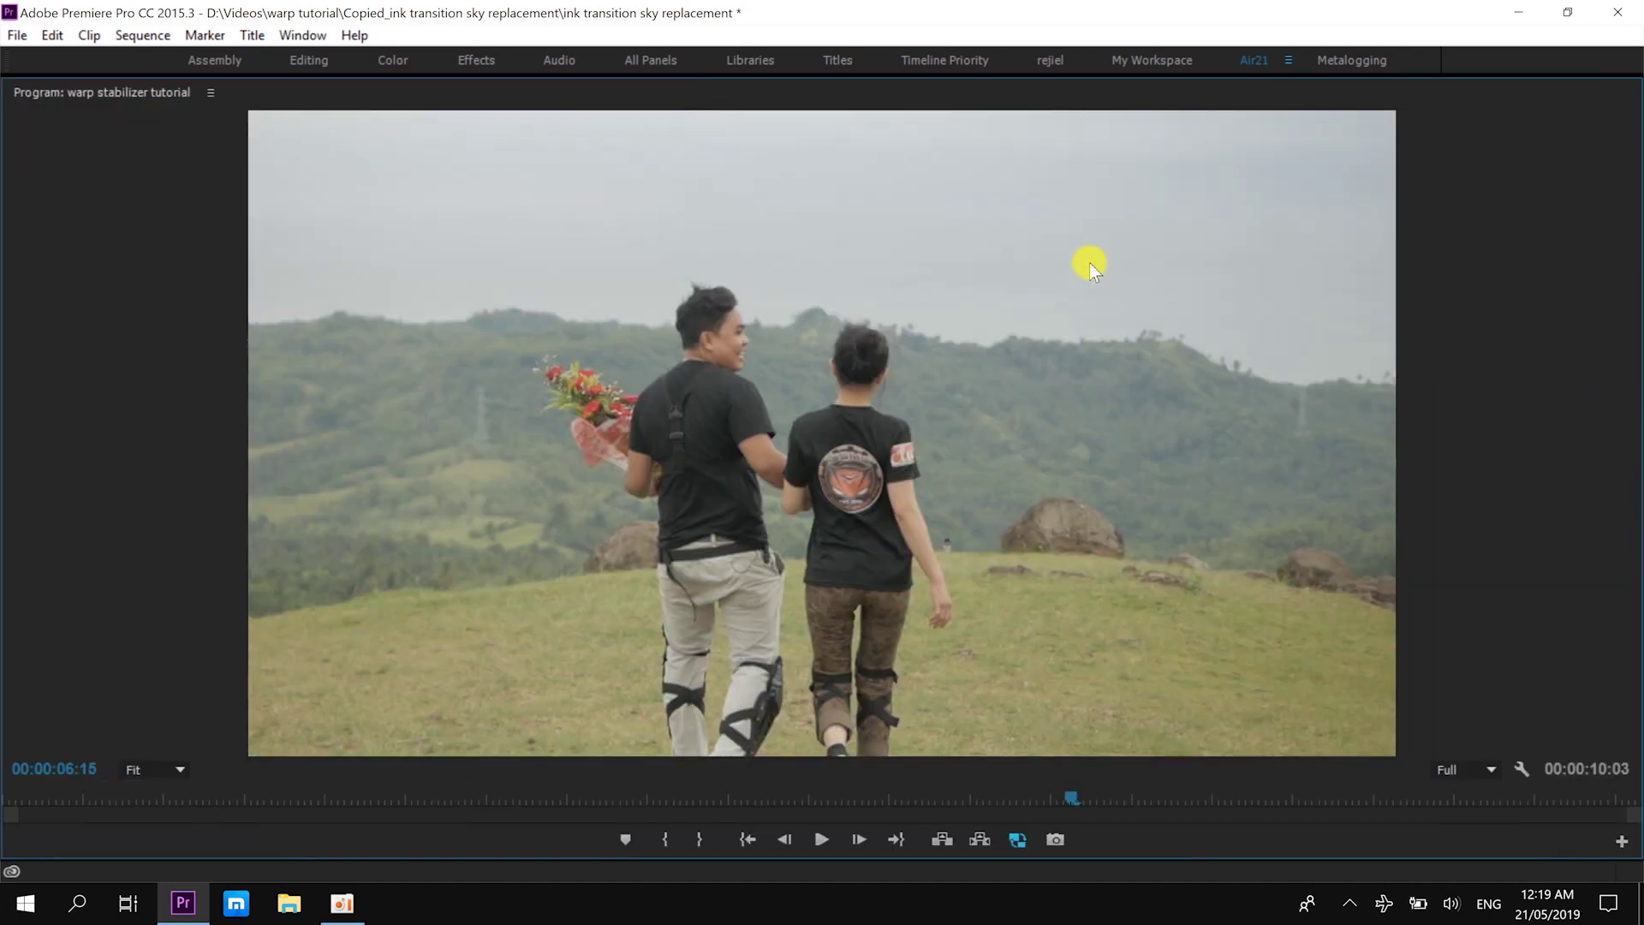
pyautogui.press('space')
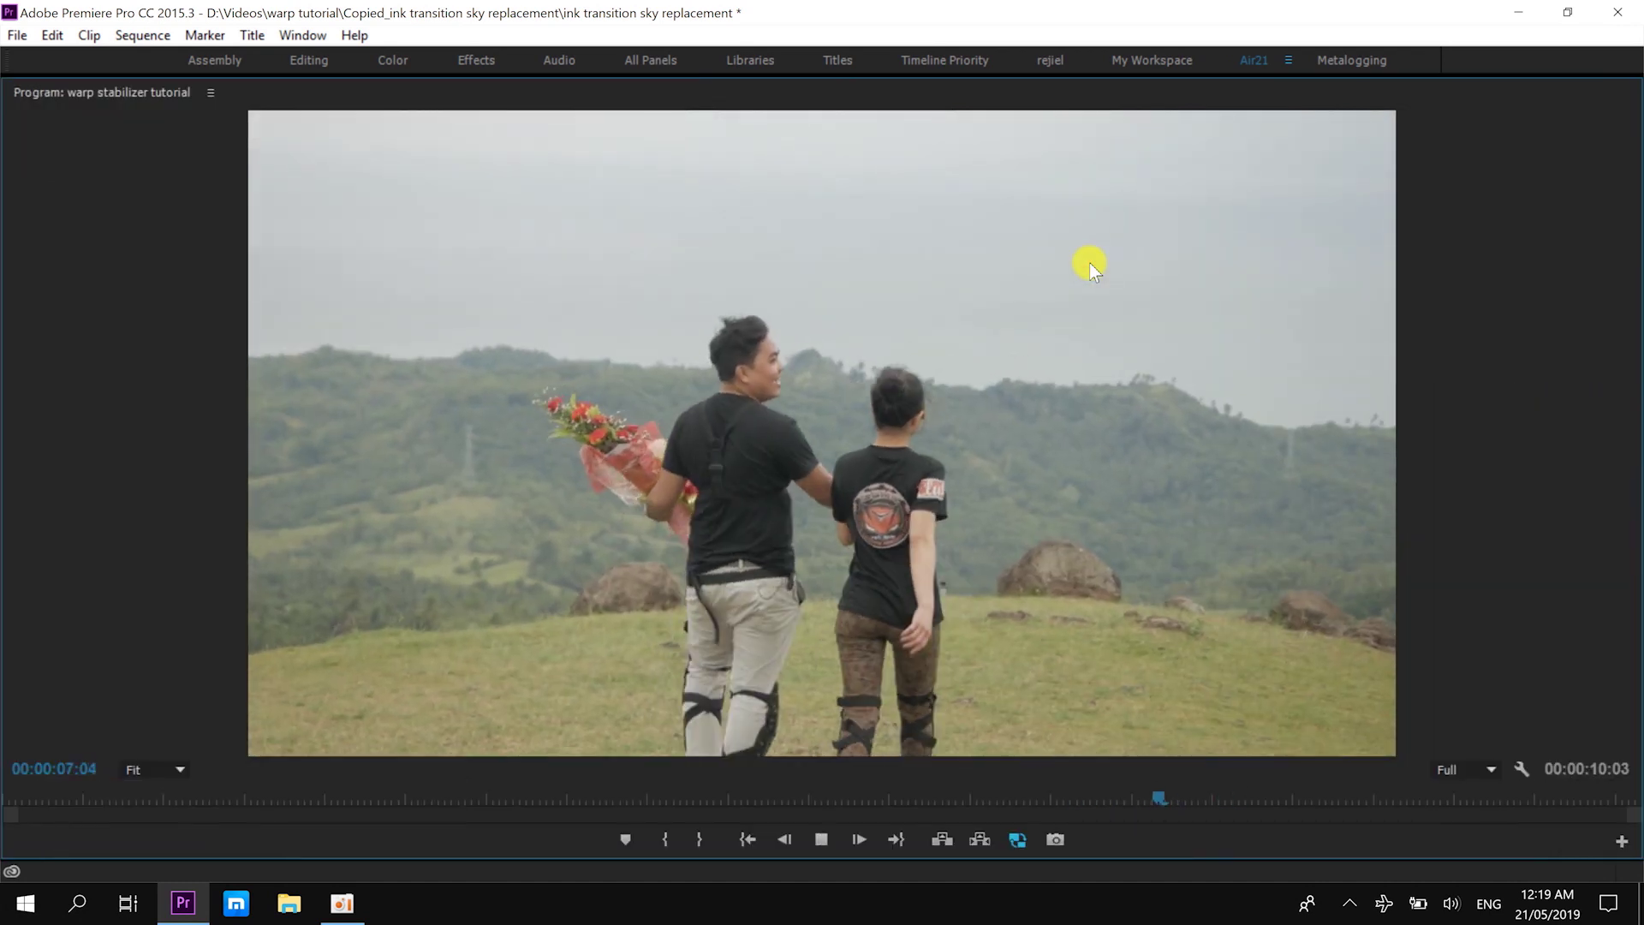
pyautogui.press('`')
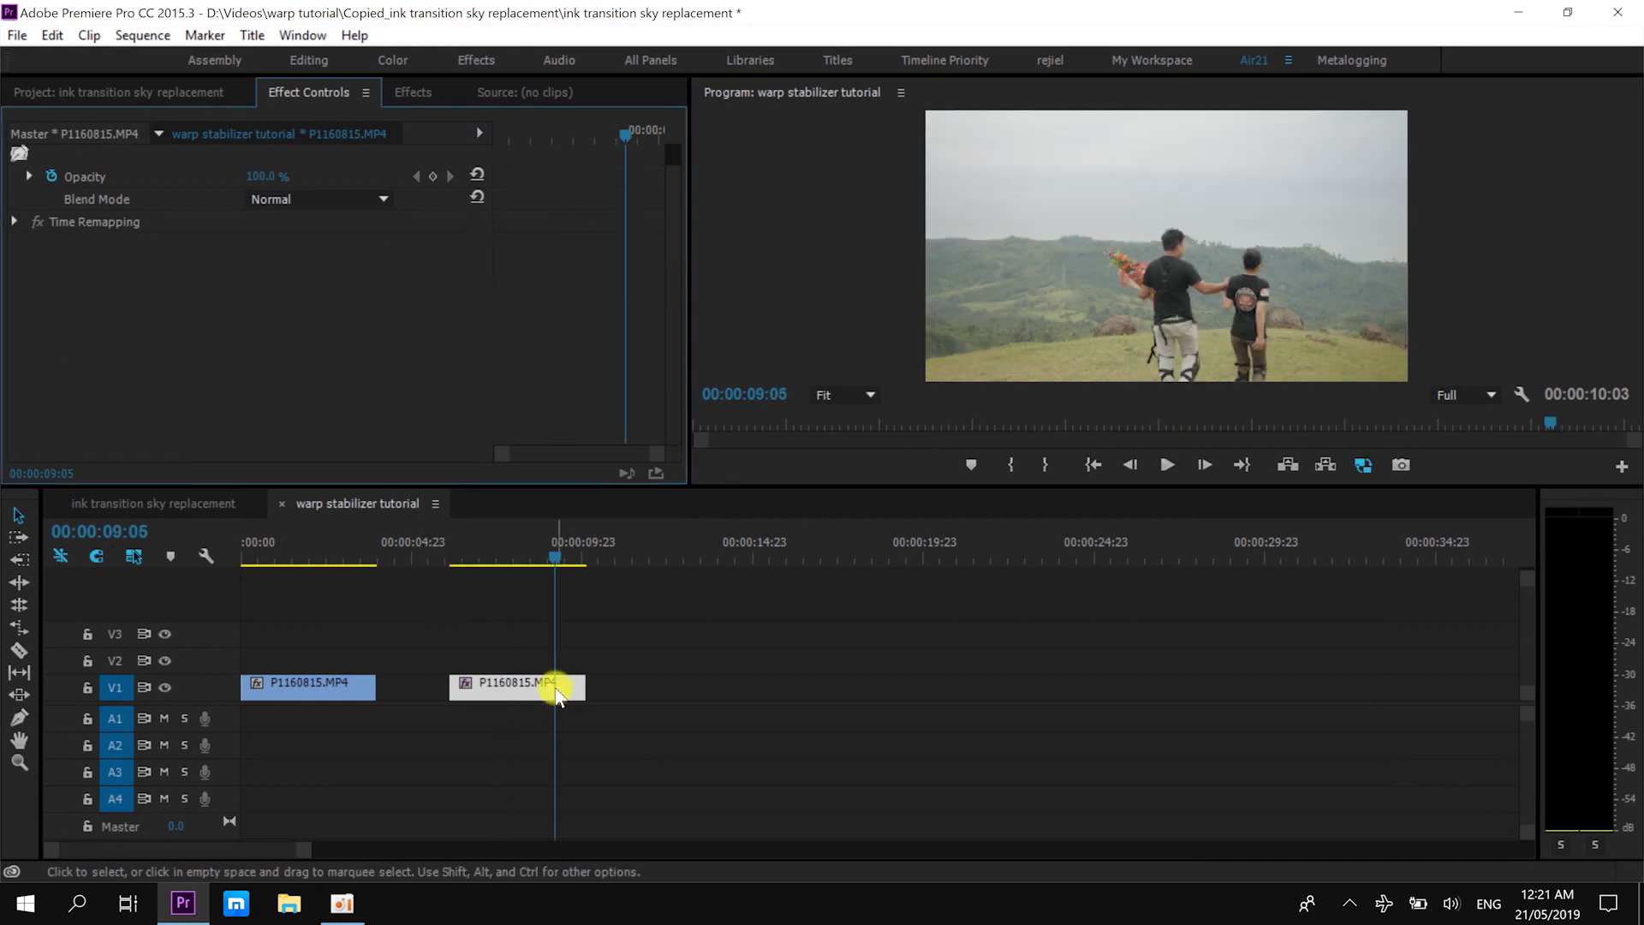
# - Add Mask (1) under the second clip's Opacity and place its first two points across the sky
pyautogui.click(556, 694)
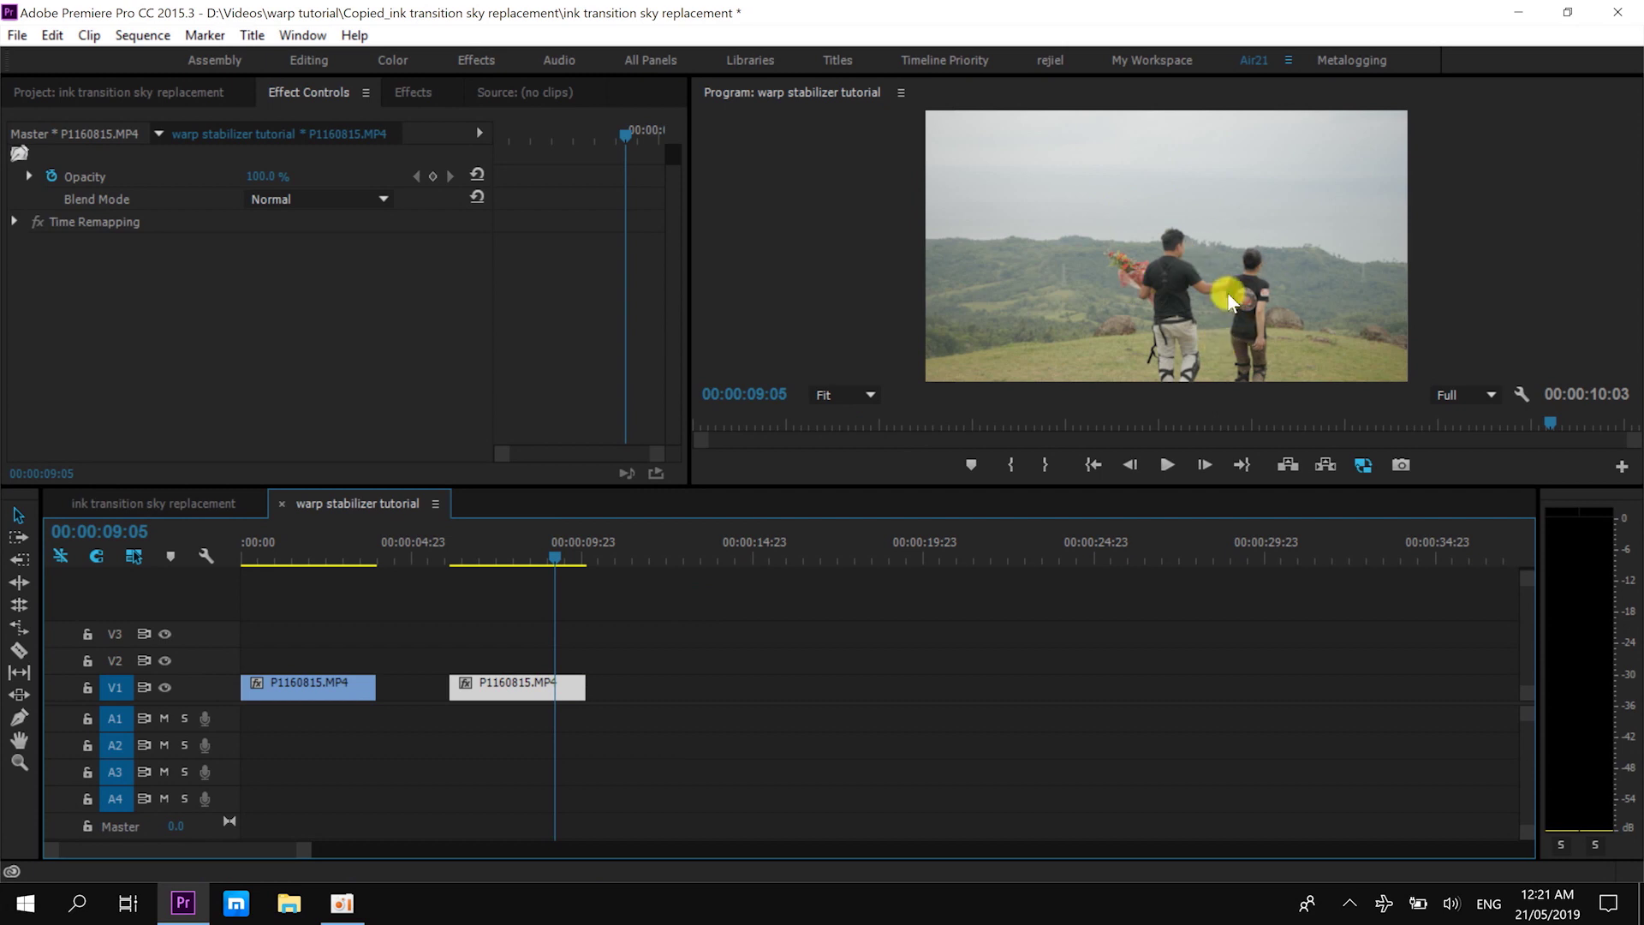
pyautogui.click(426, 99)
pyautogui.click(316, 94)
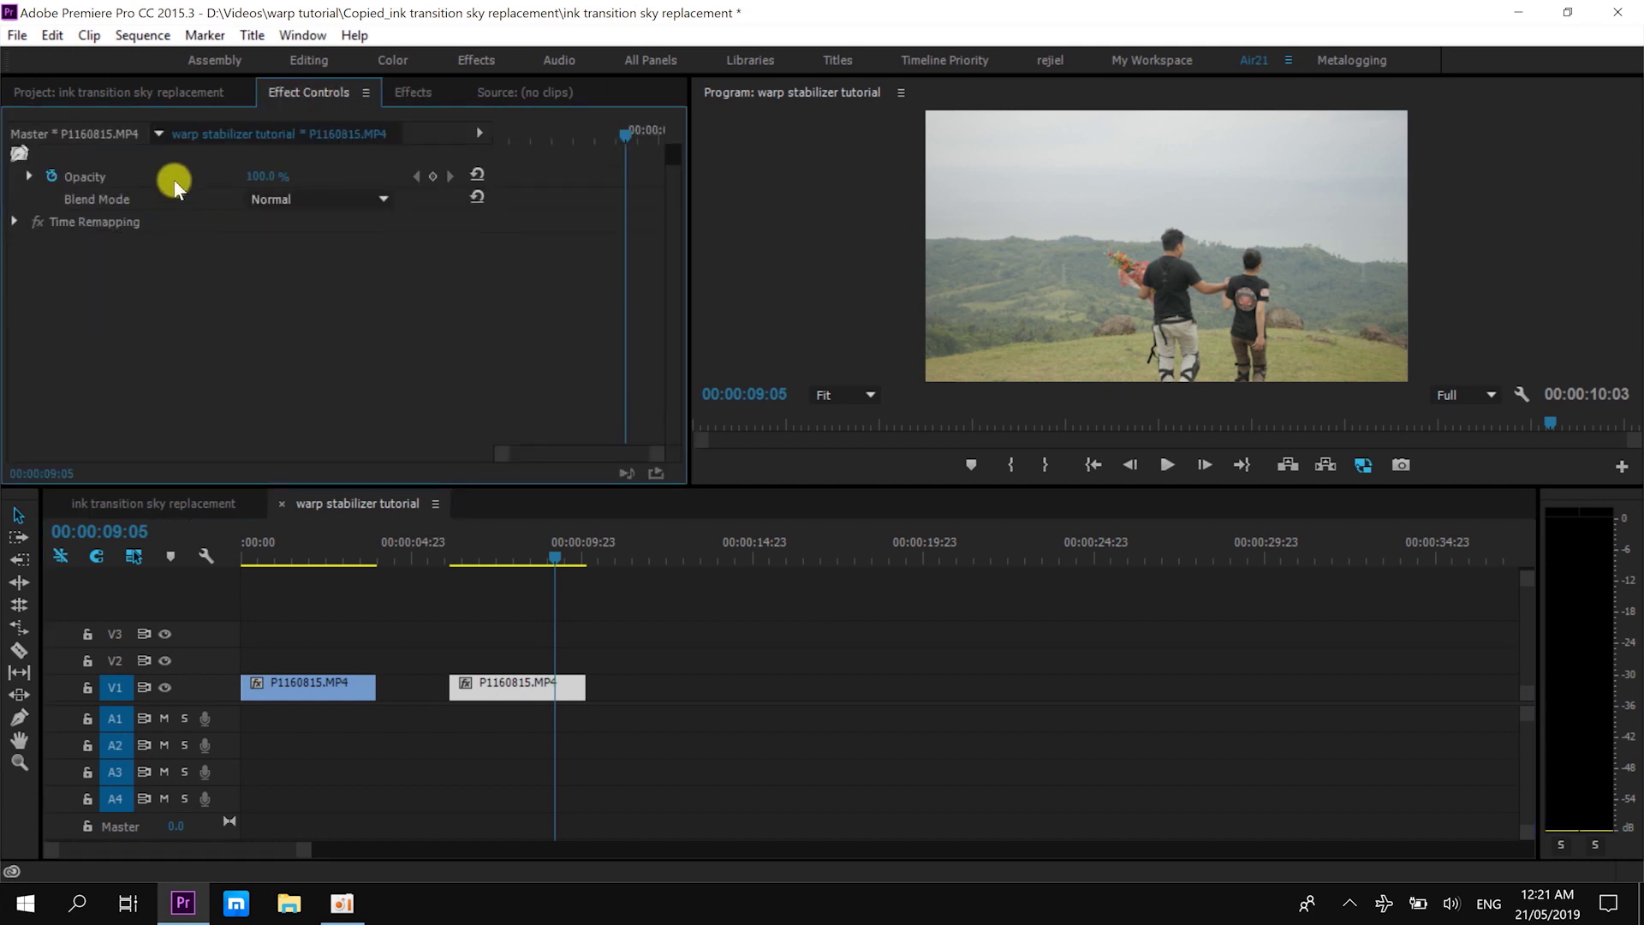
pyautogui.click(30, 177)
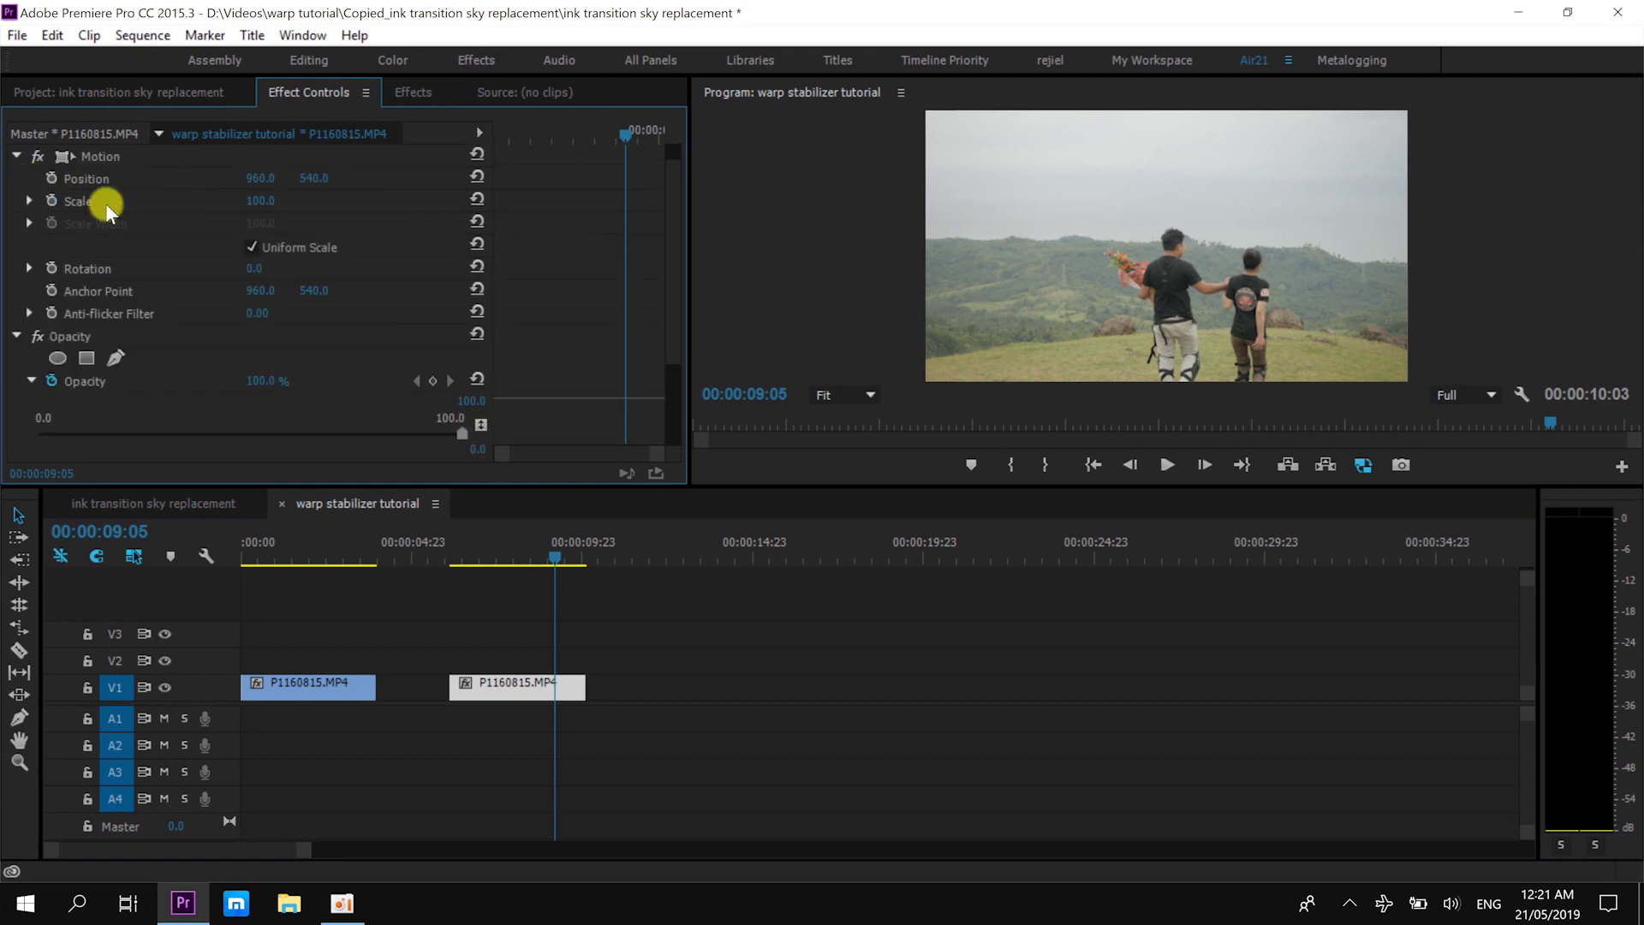
pyautogui.click(118, 359)
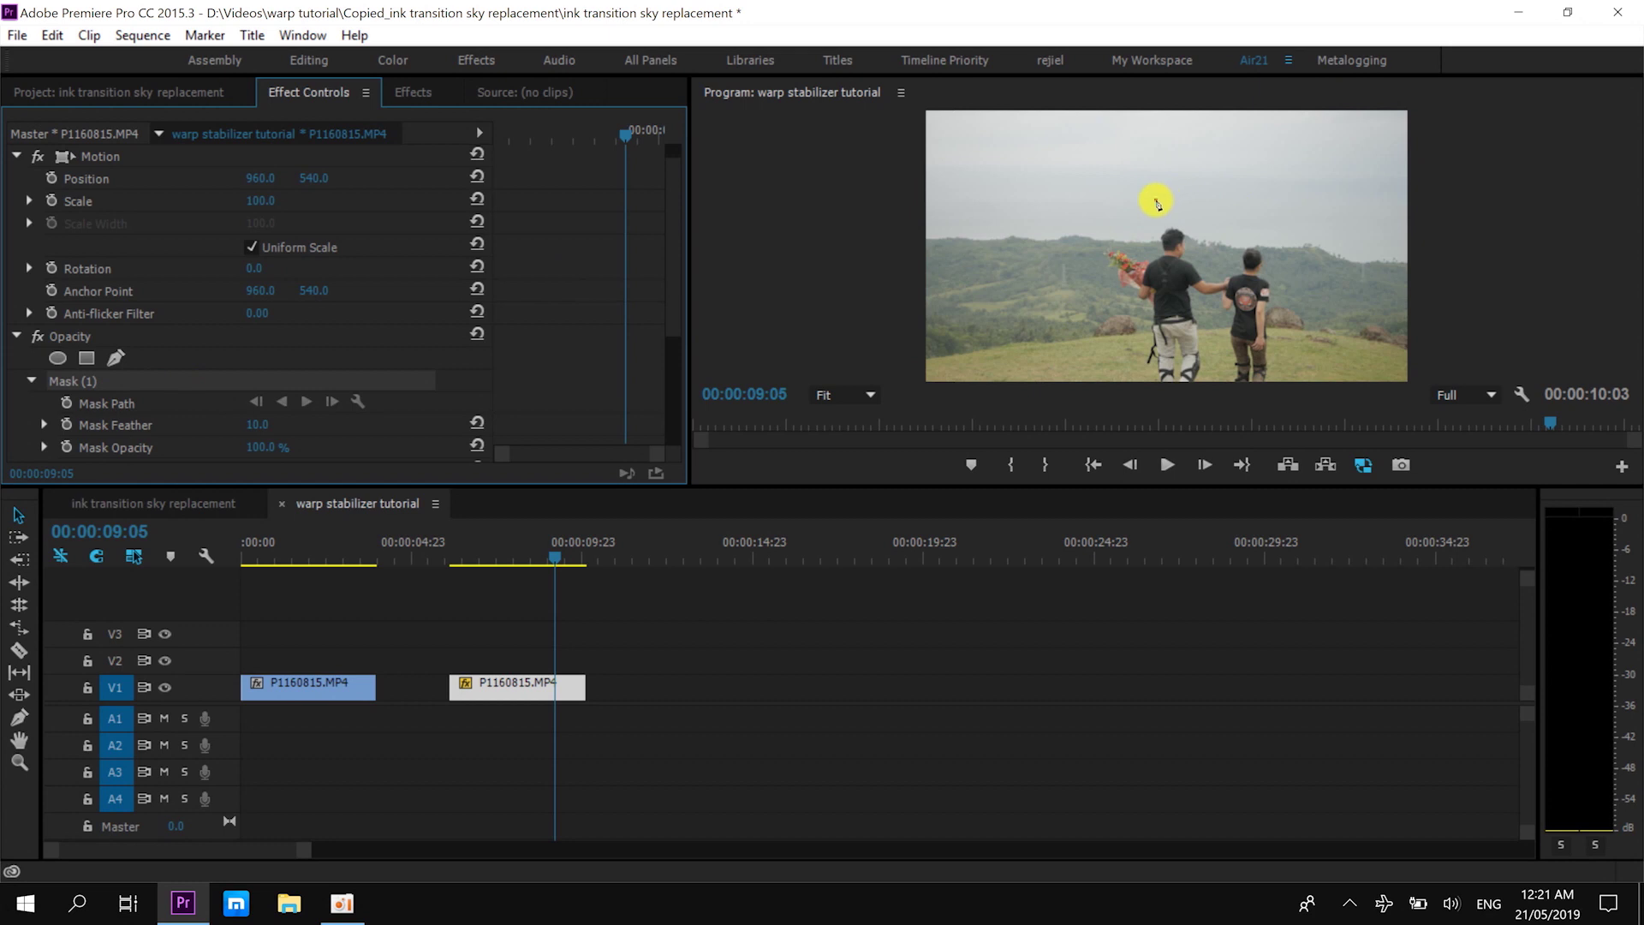
pyautogui.click(1156, 201)
pyautogui.click(1091, 260)
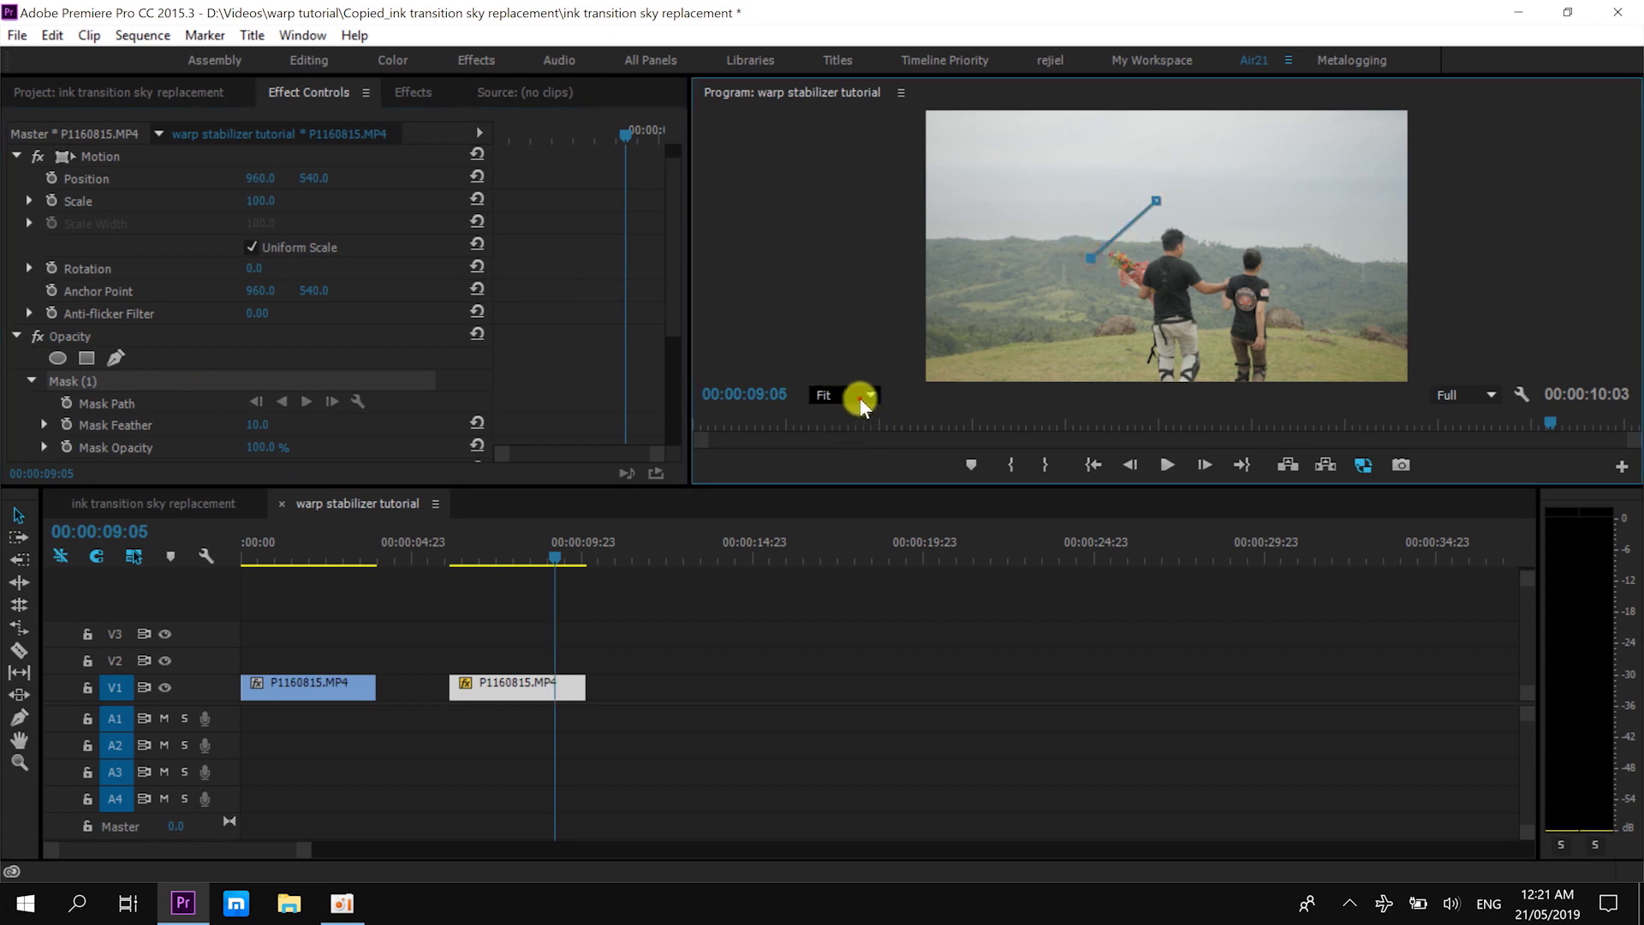
# - Set the Program Monitor zoom to 25% and give the monitor more room above the timeline
pyautogui.click(856, 395)
pyautogui.click(860, 449)
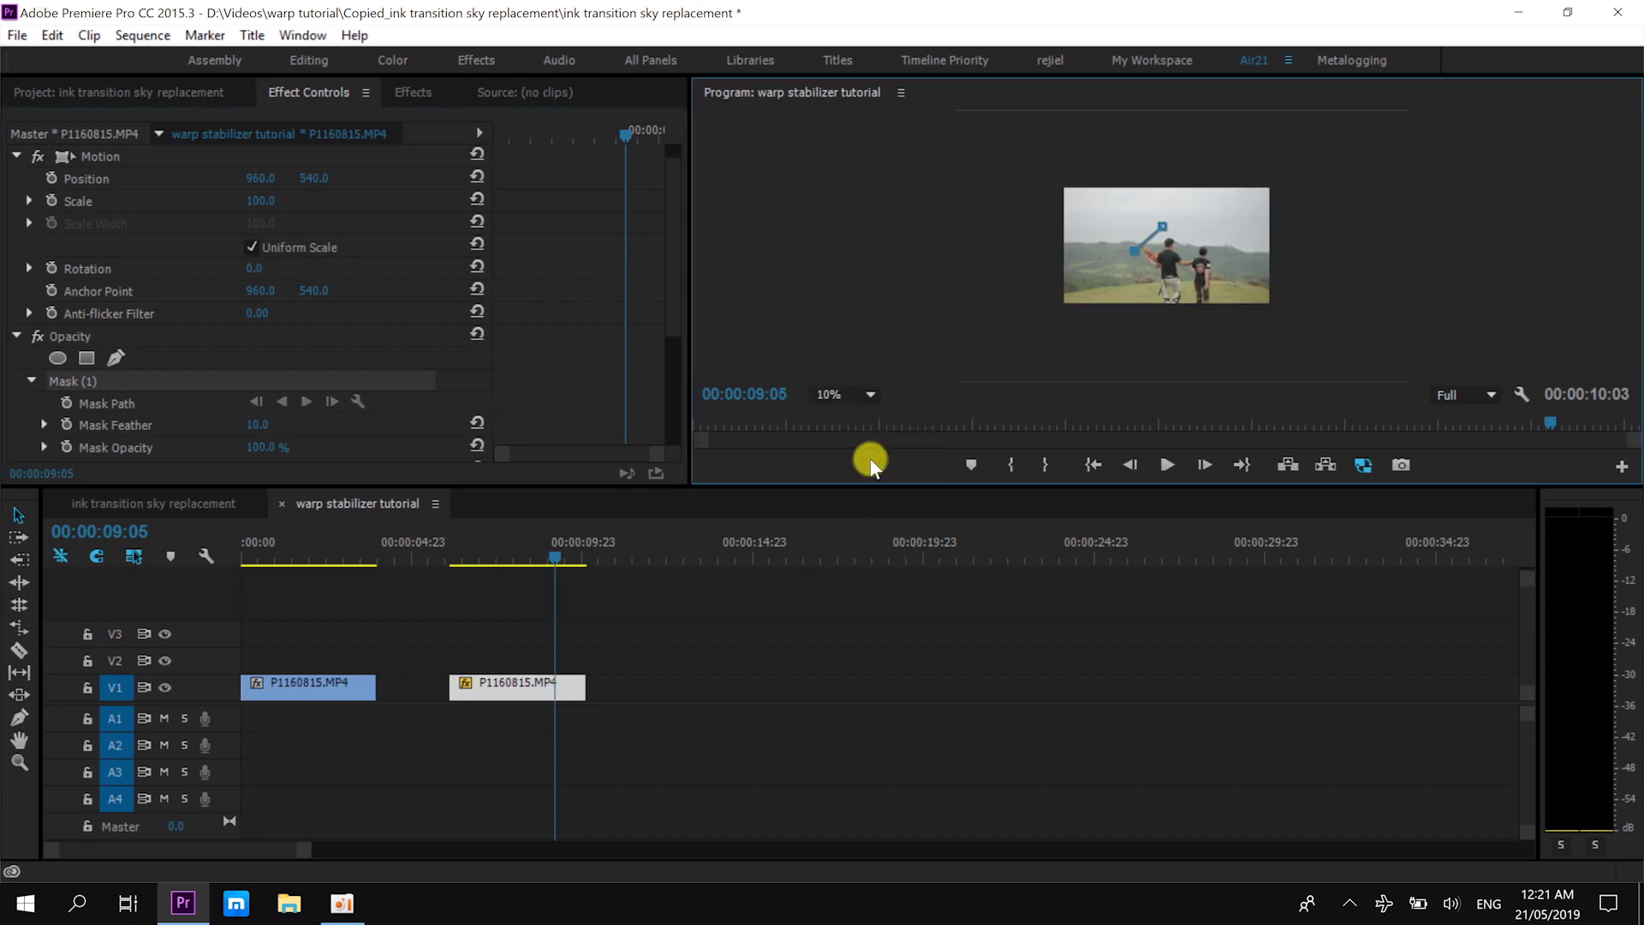
pyautogui.click(859, 396)
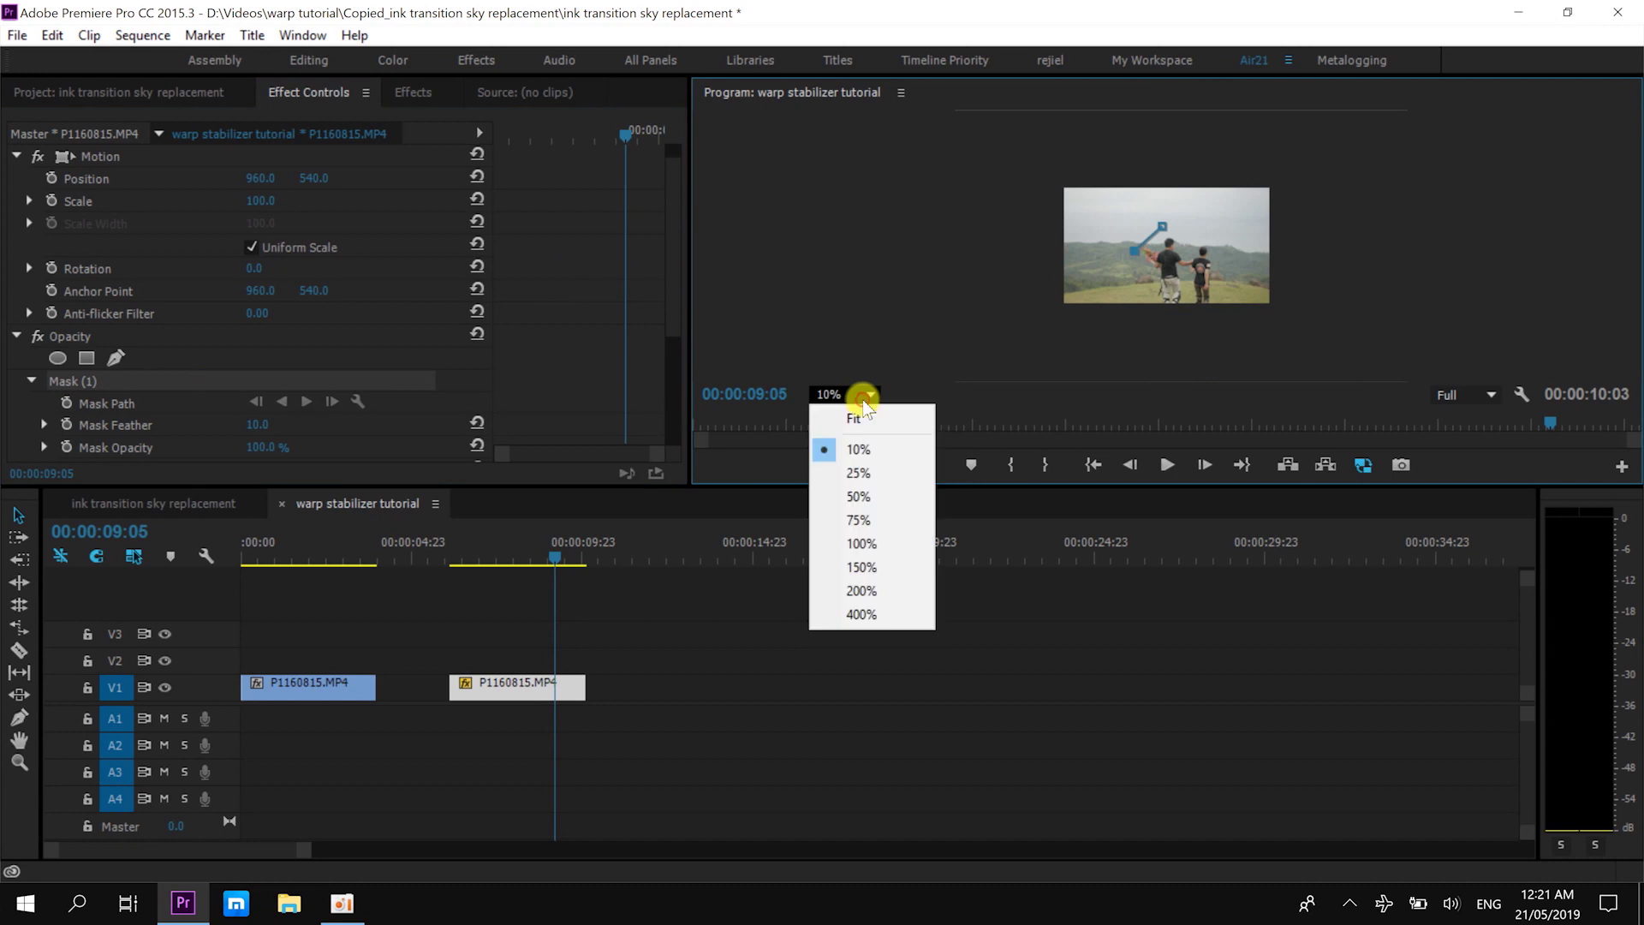
pyautogui.click(859, 474)
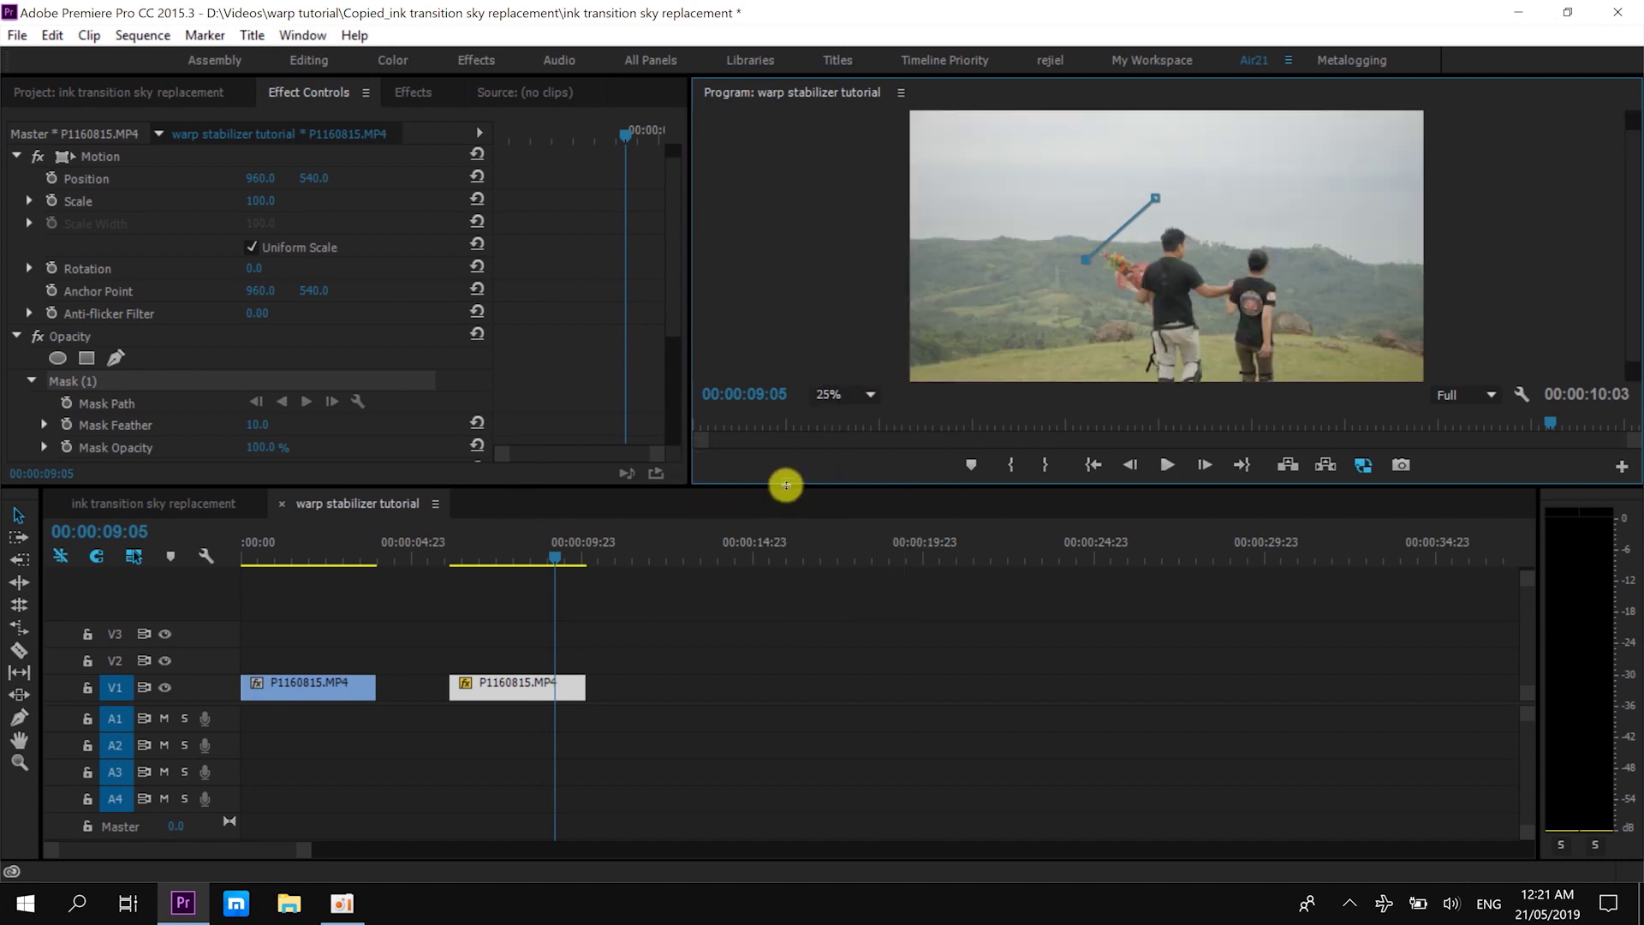
pyautogui.moveTo(785, 485); pyautogui.dragTo(802, 608)
# - Close the mask shape around the couple and set a Mask Path keyframe at 00:00:09:05
pyautogui.click(1068, 483)
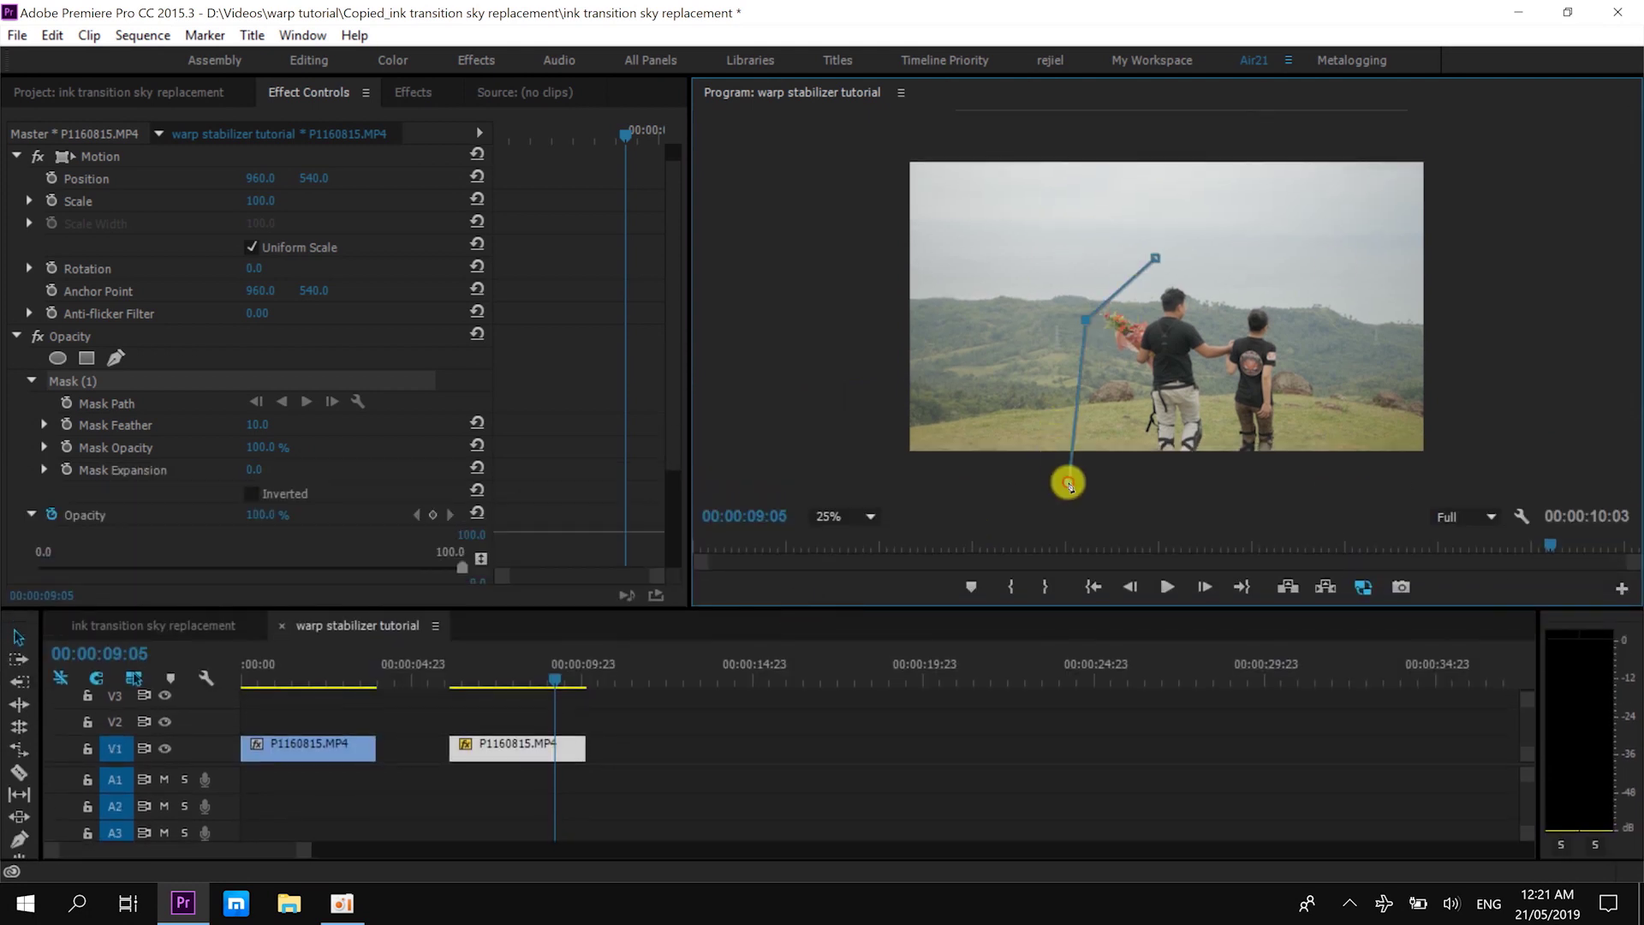
pyautogui.click(1349, 485)
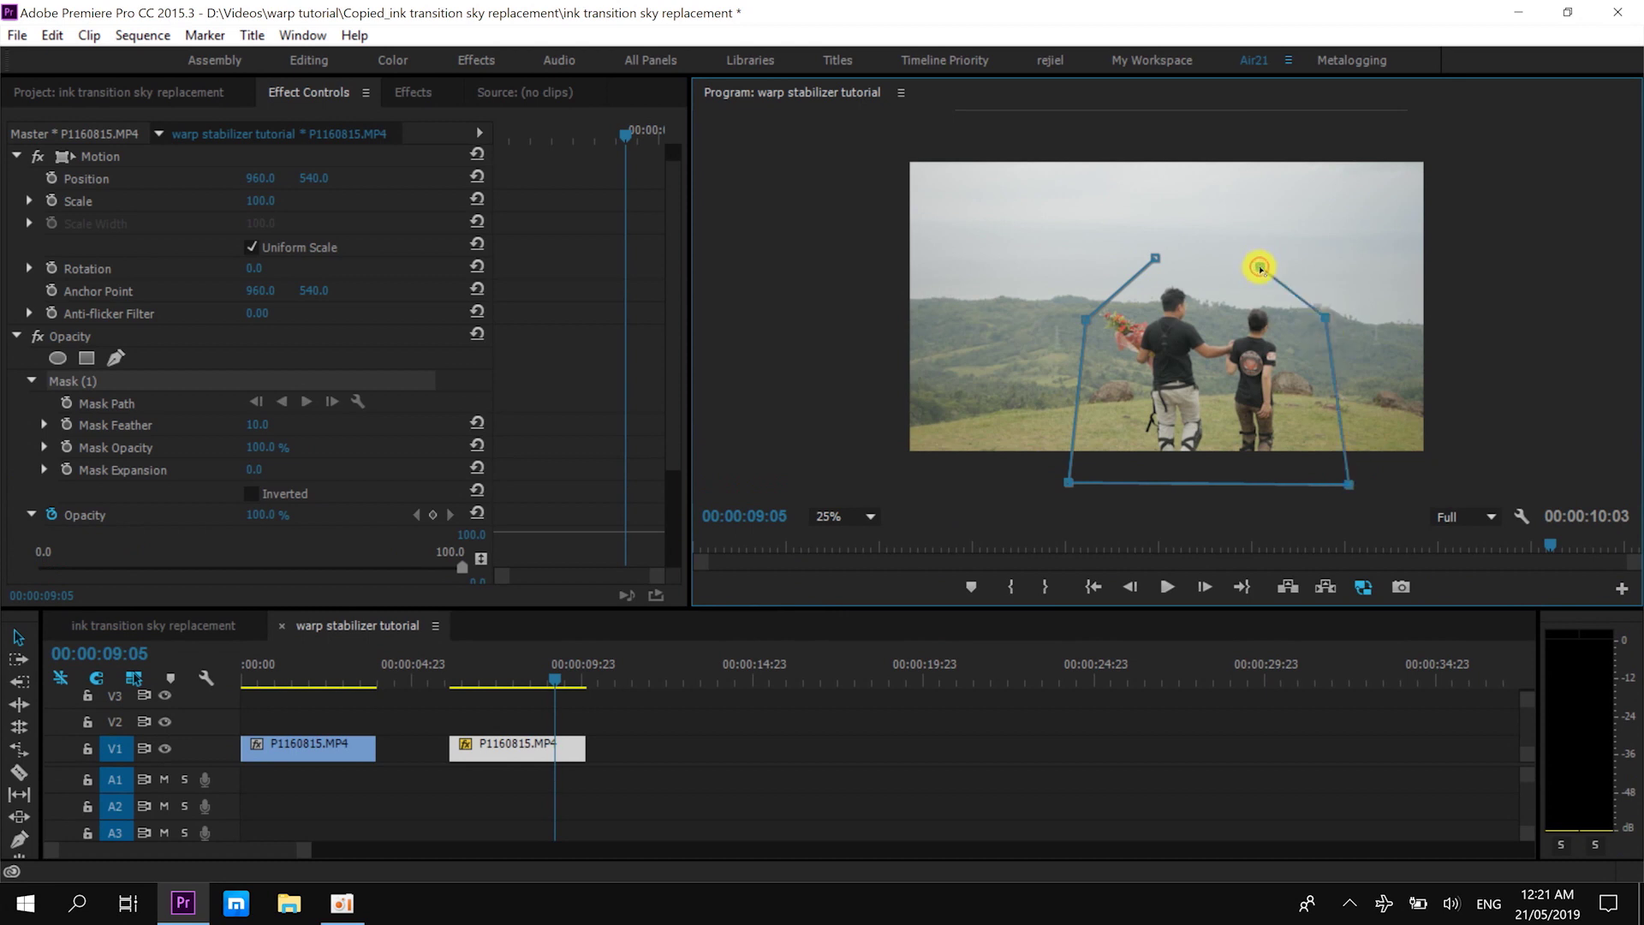
pyautogui.click(1155, 260)
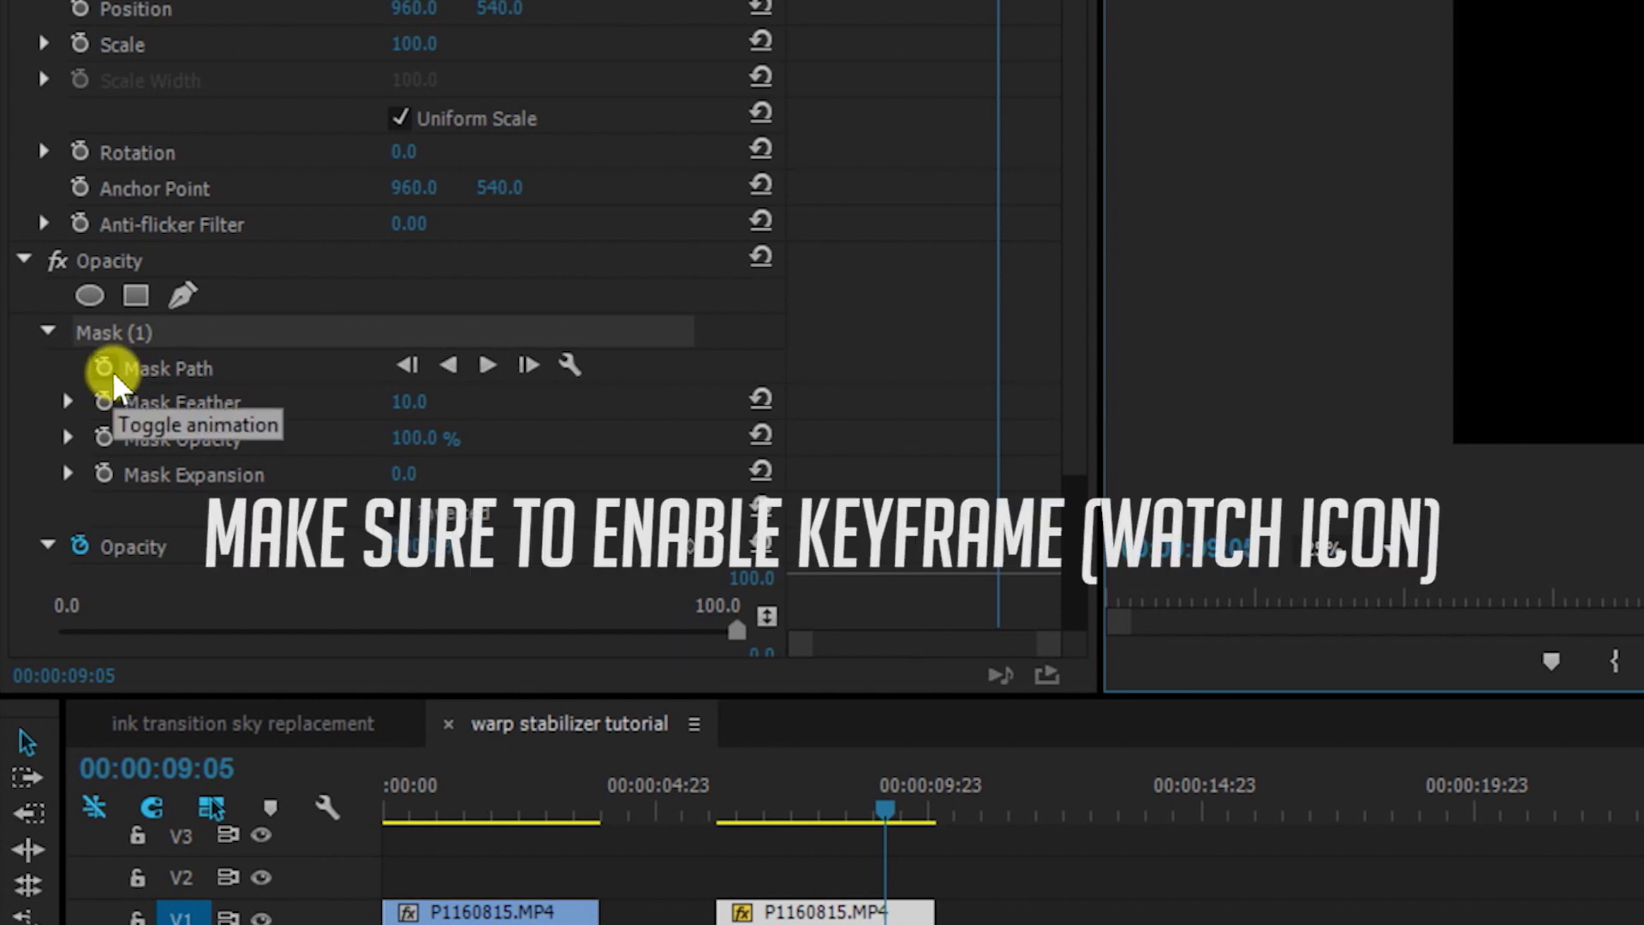
pyautogui.click(111, 370)
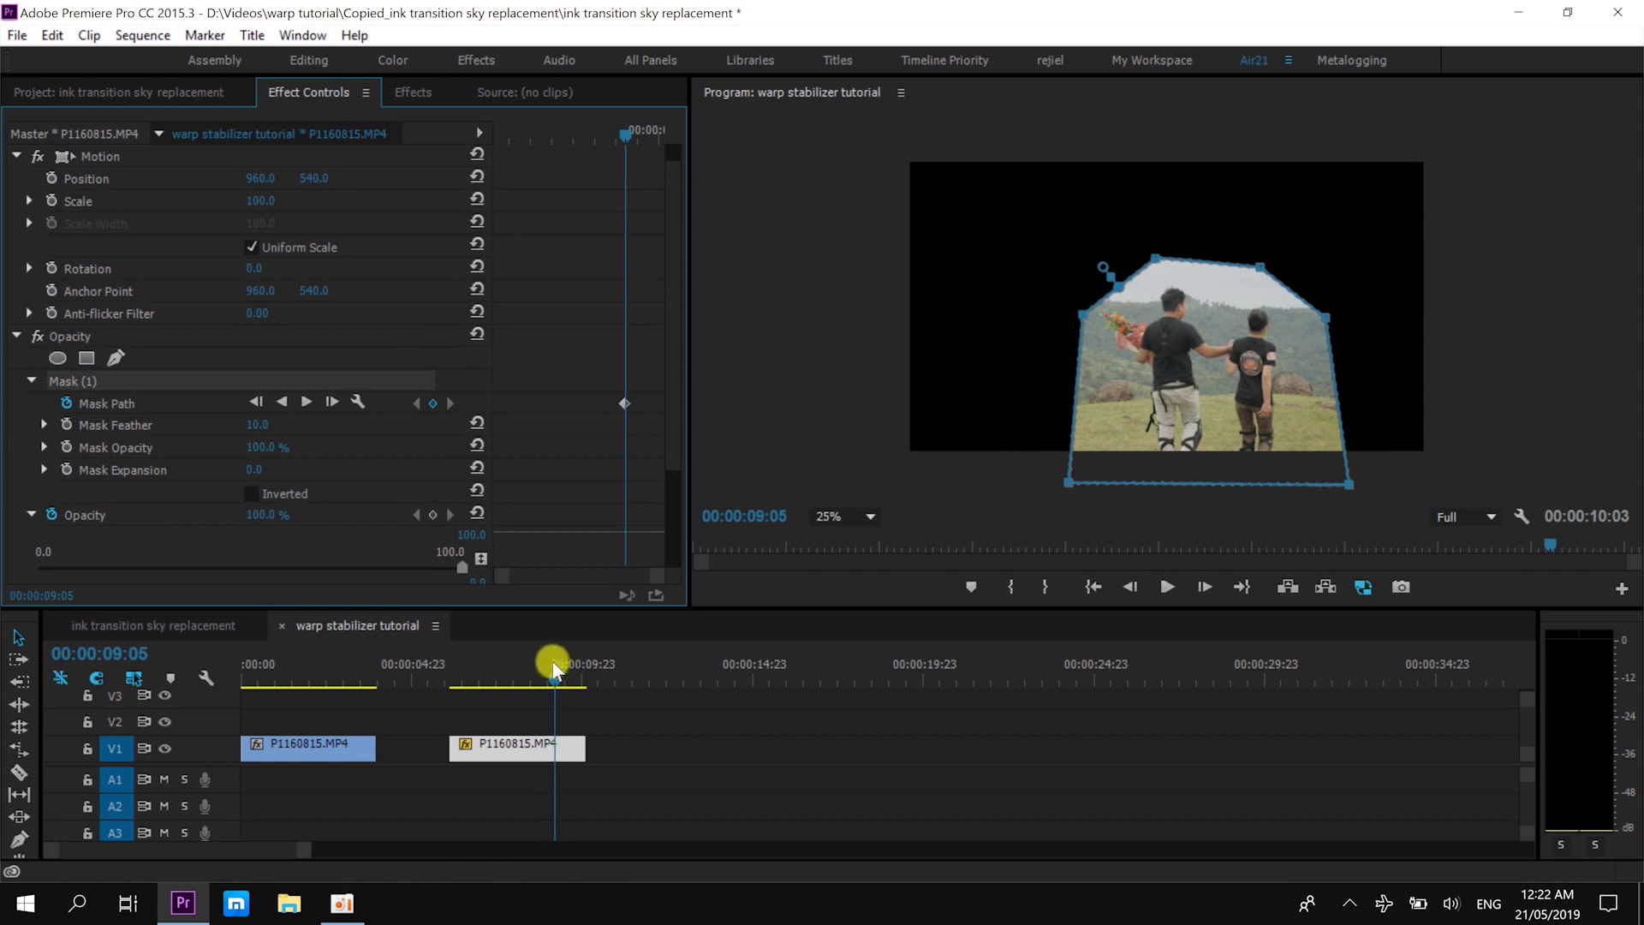
# - At an earlier frame, drag the mask's corners and edges to refit the couple
pyautogui.moveTo(550, 676); pyautogui.dragTo(452, 688)
pyautogui.moveTo(1077, 310); pyautogui.dragTo(1048, 219)
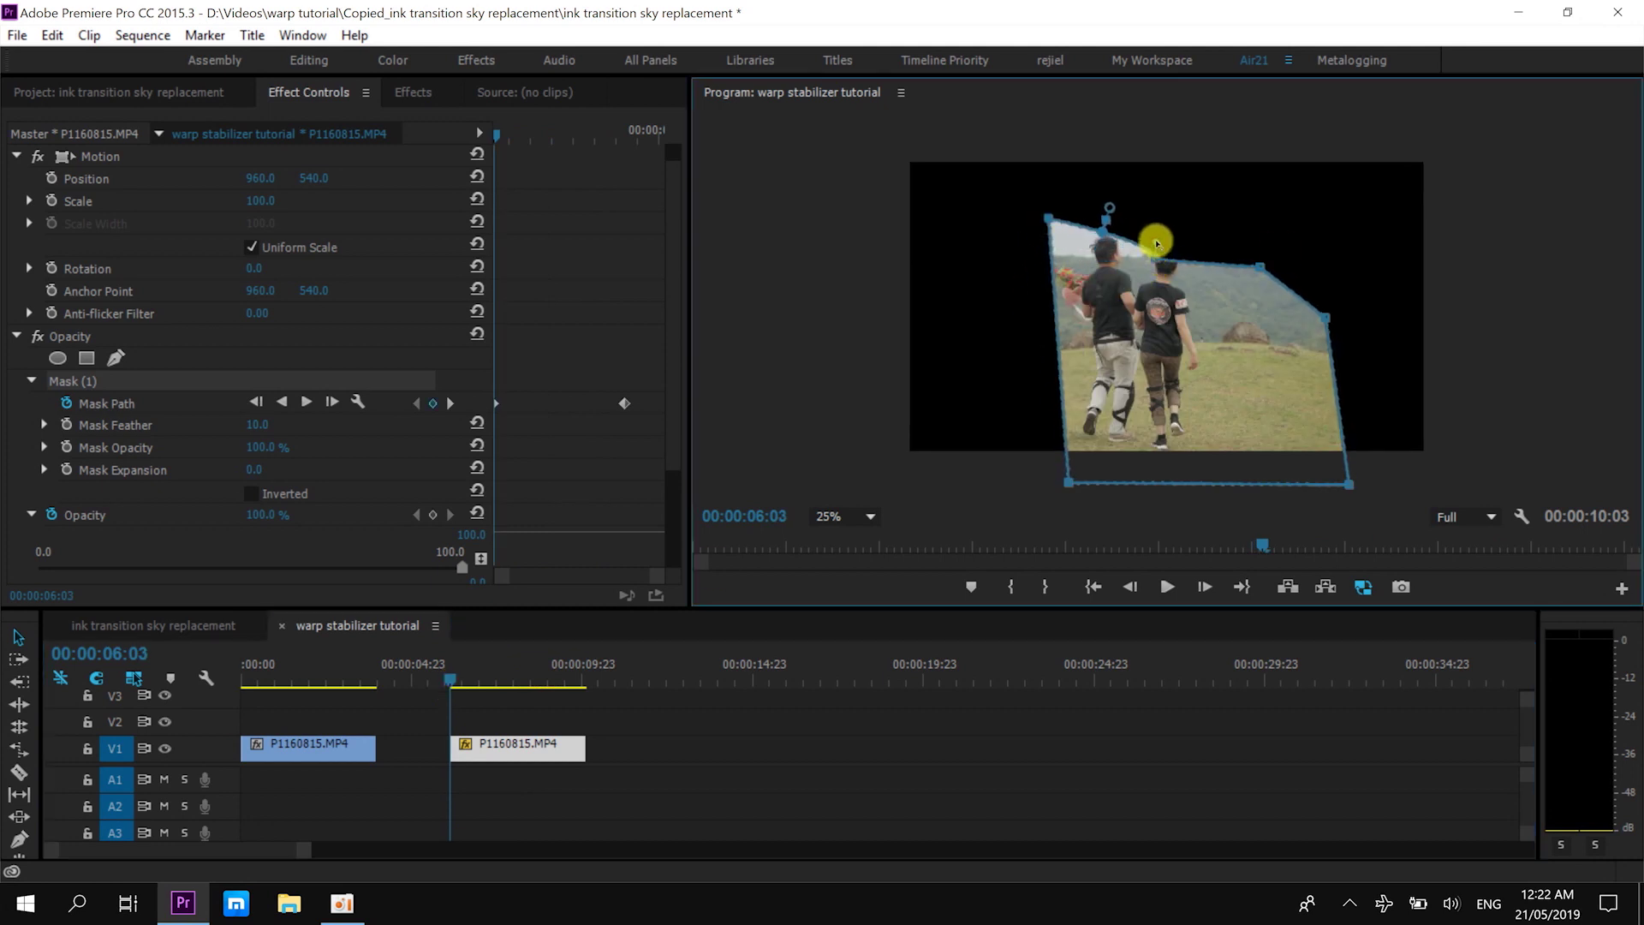
pyautogui.moveTo(1154, 268)
pyautogui.mouseDown()
pyautogui.moveTo(1159, 228)
pyautogui.moveTo(1235, 288)
pyautogui.moveTo(1159, 250)
pyautogui.moveTo(1138, 257)
pyautogui.mouseUp()
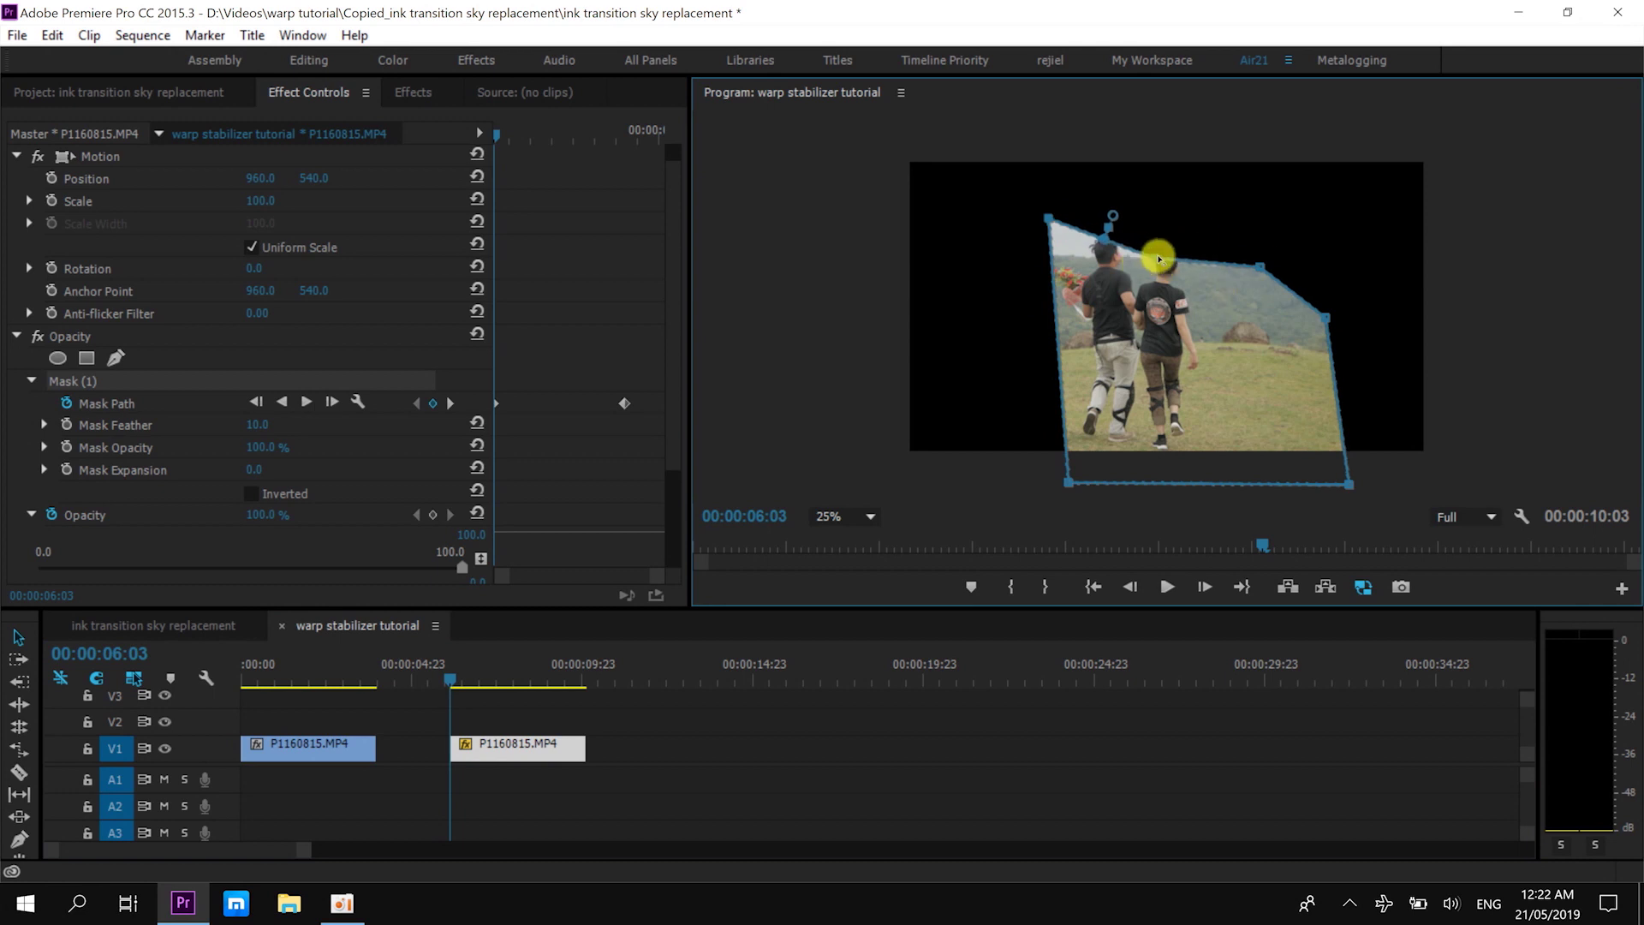
pyautogui.moveTo(1258, 270); pyautogui.dragTo(1147, 229)
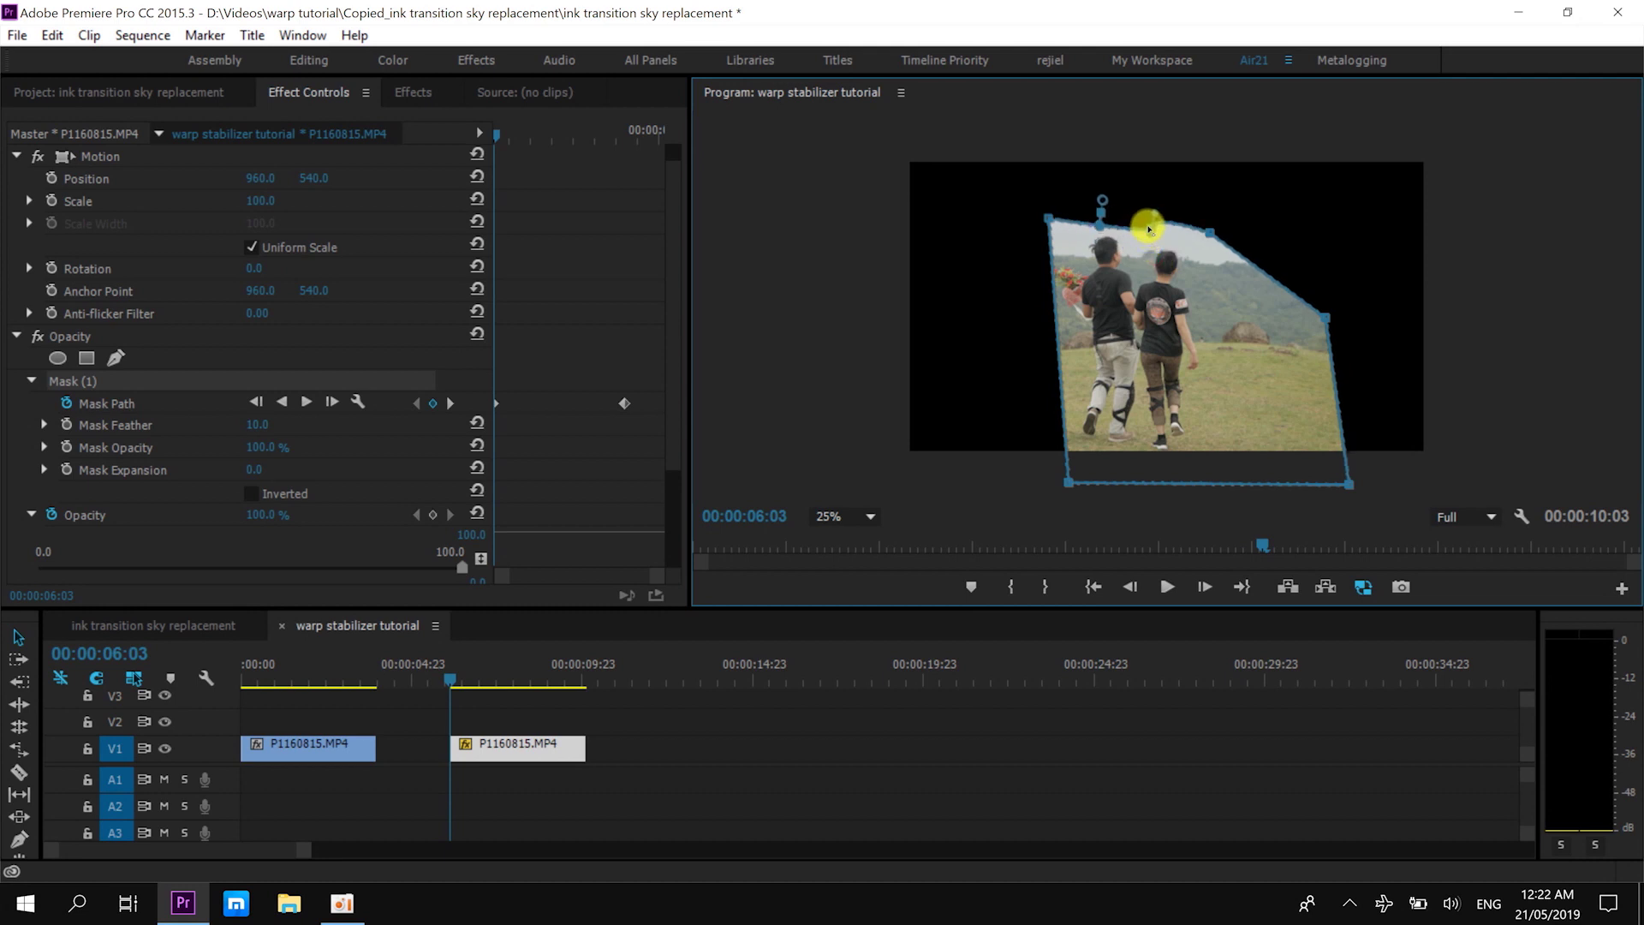
pyautogui.moveTo(1352, 487); pyautogui.dragTo(1259, 476)
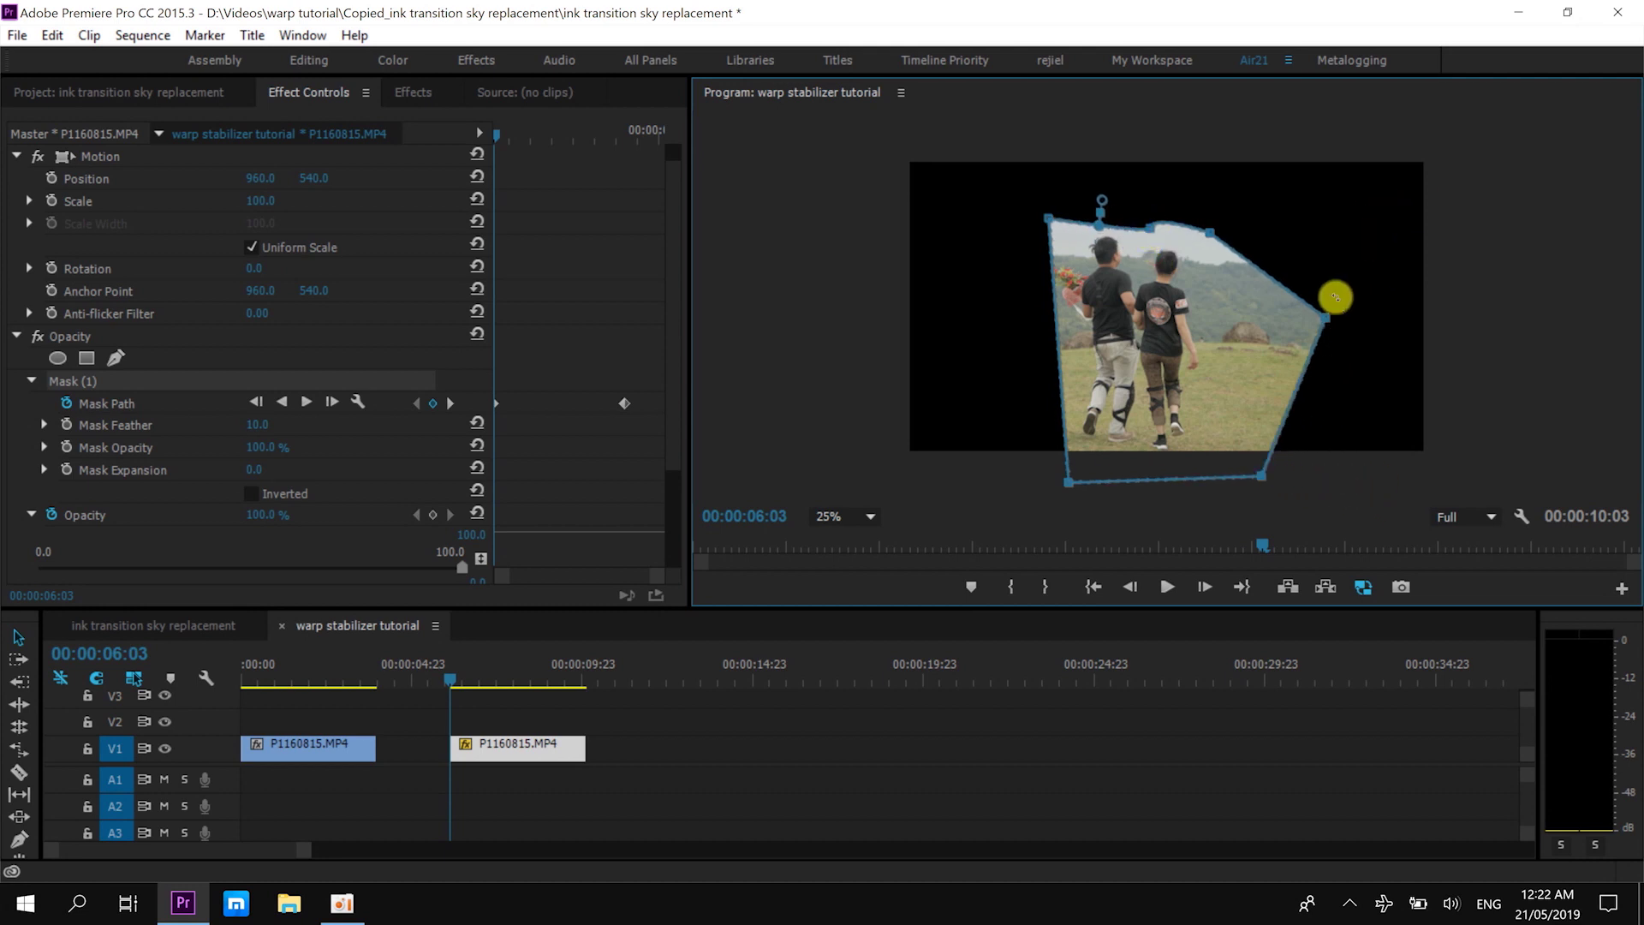
pyautogui.moveTo(1325, 317); pyautogui.dragTo(1240, 326)
pyautogui.moveTo(1069, 480); pyautogui.dragTo(1015, 469)
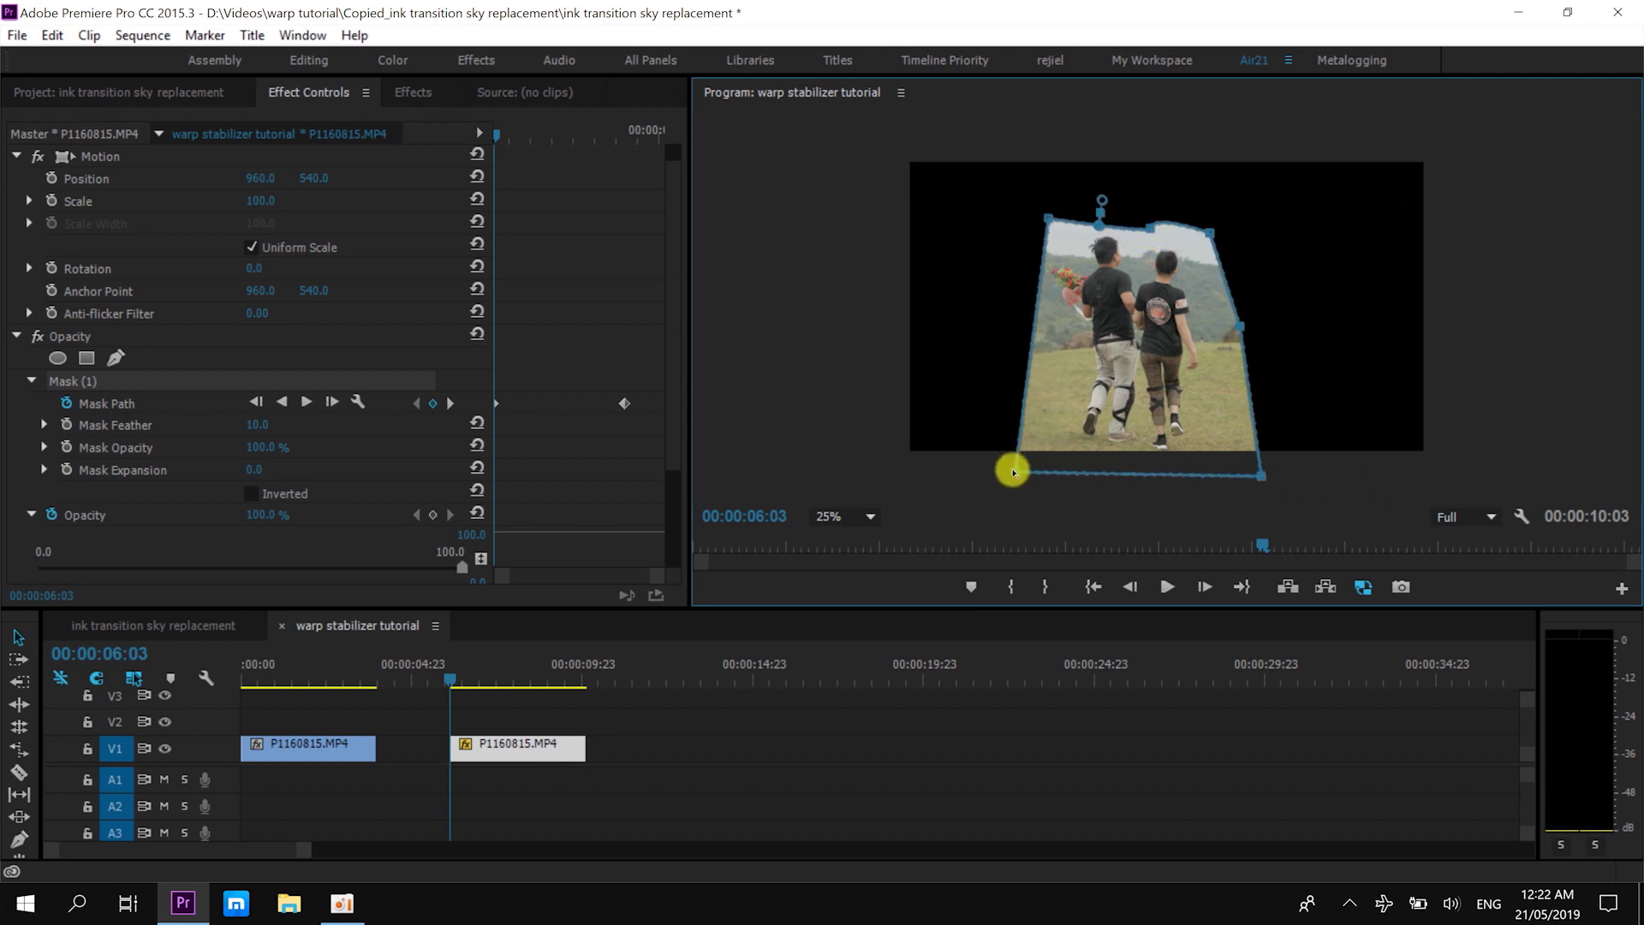
pyautogui.moveTo(1047, 218); pyautogui.dragTo(1027, 220)
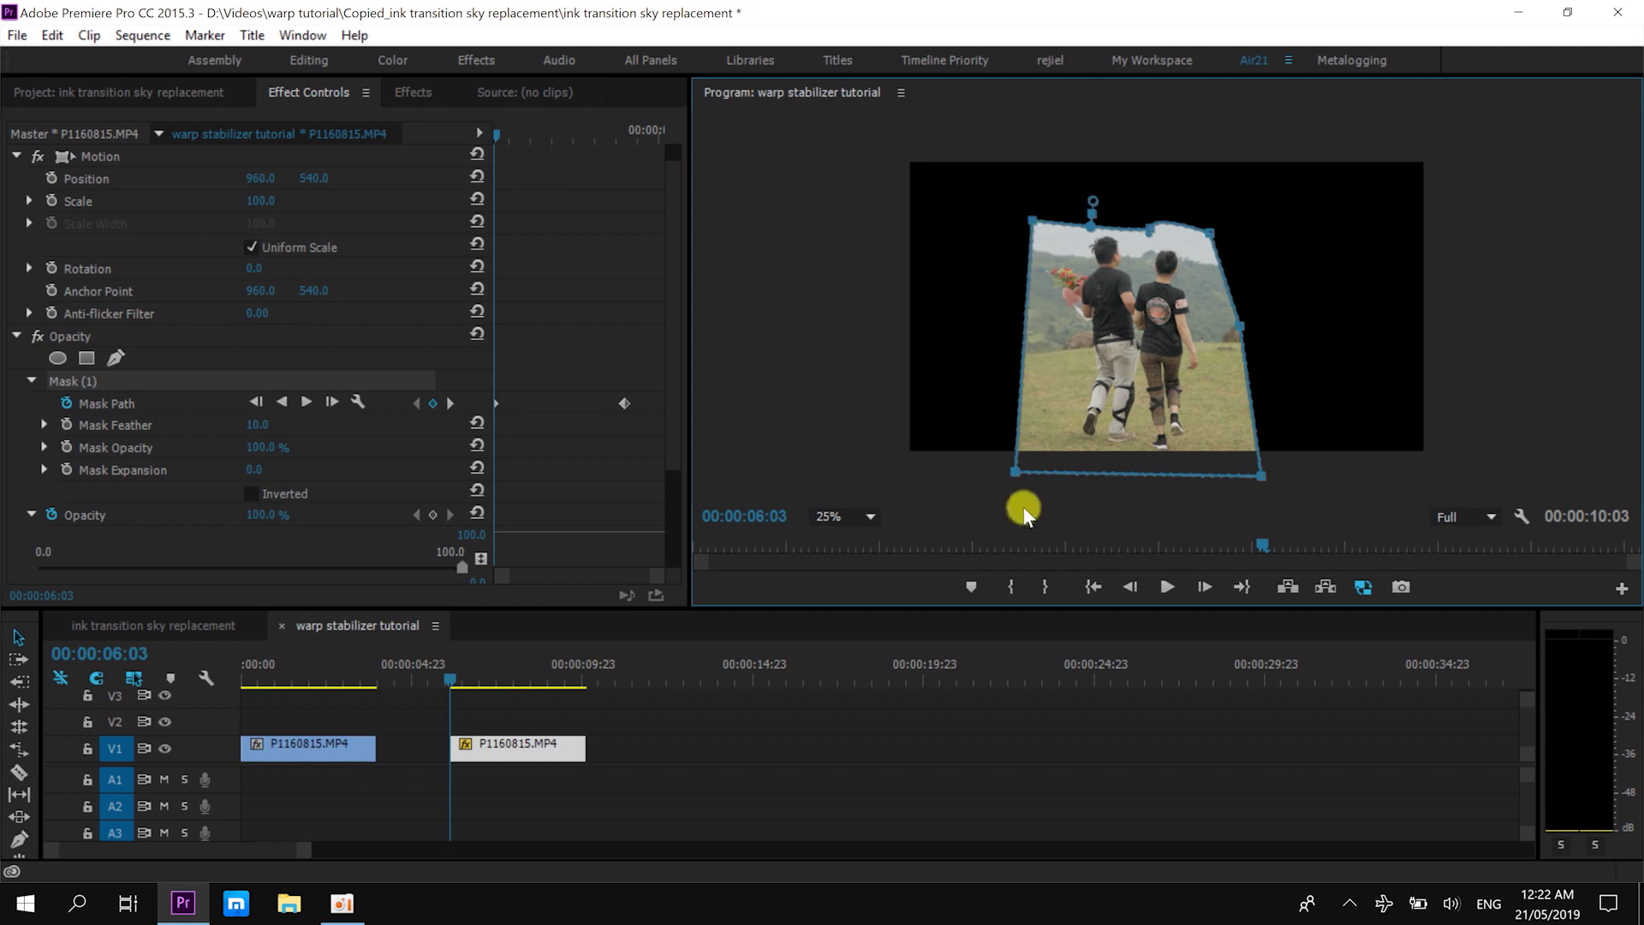
# - Adjust the mask points at frames 06:12, 07:00 and 07:15 to keep enclosing the couple
pyautogui.click(465, 679)
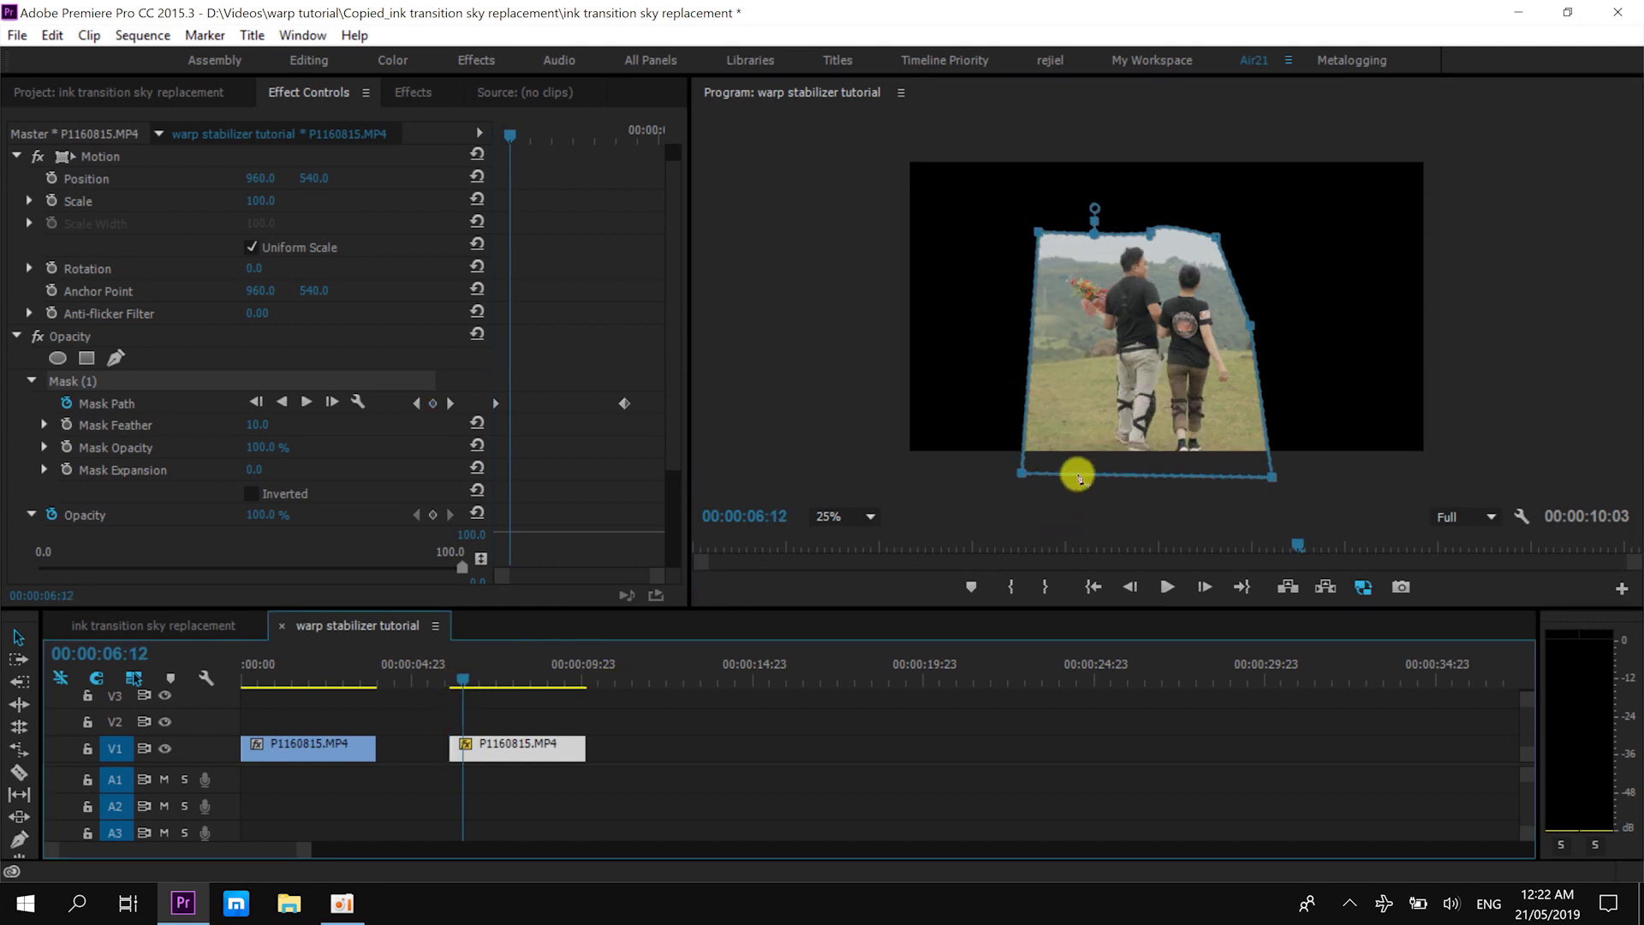
pyautogui.moveTo(1020, 472); pyautogui.dragTo(1066, 476)
pyautogui.click(480, 679)
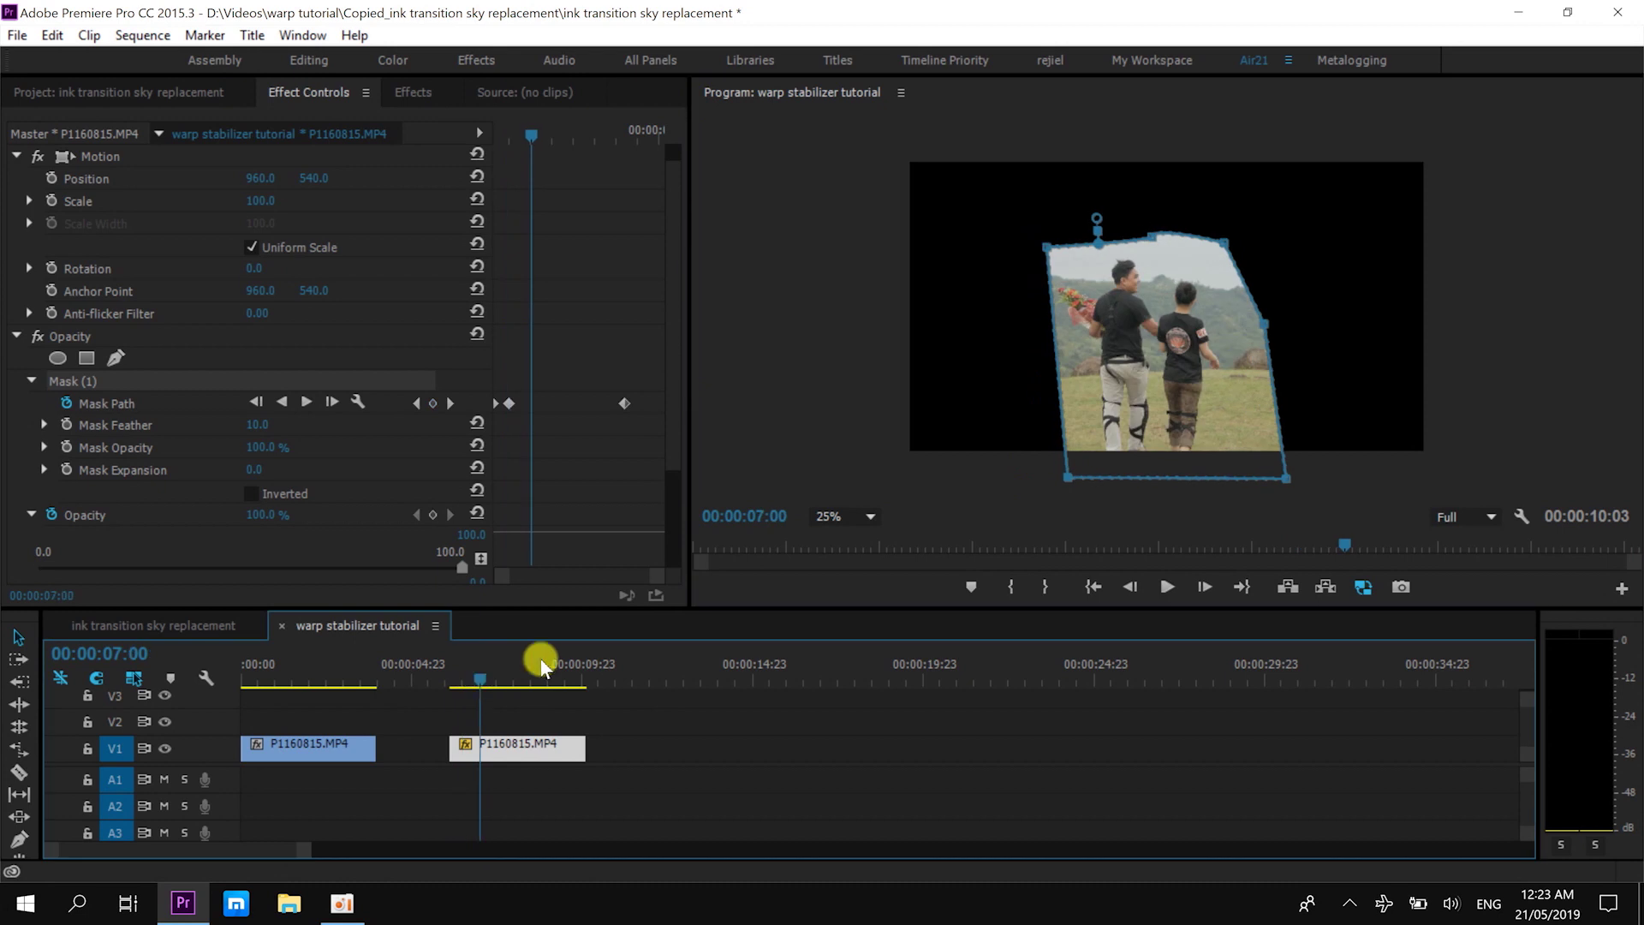
pyautogui.click(501, 674)
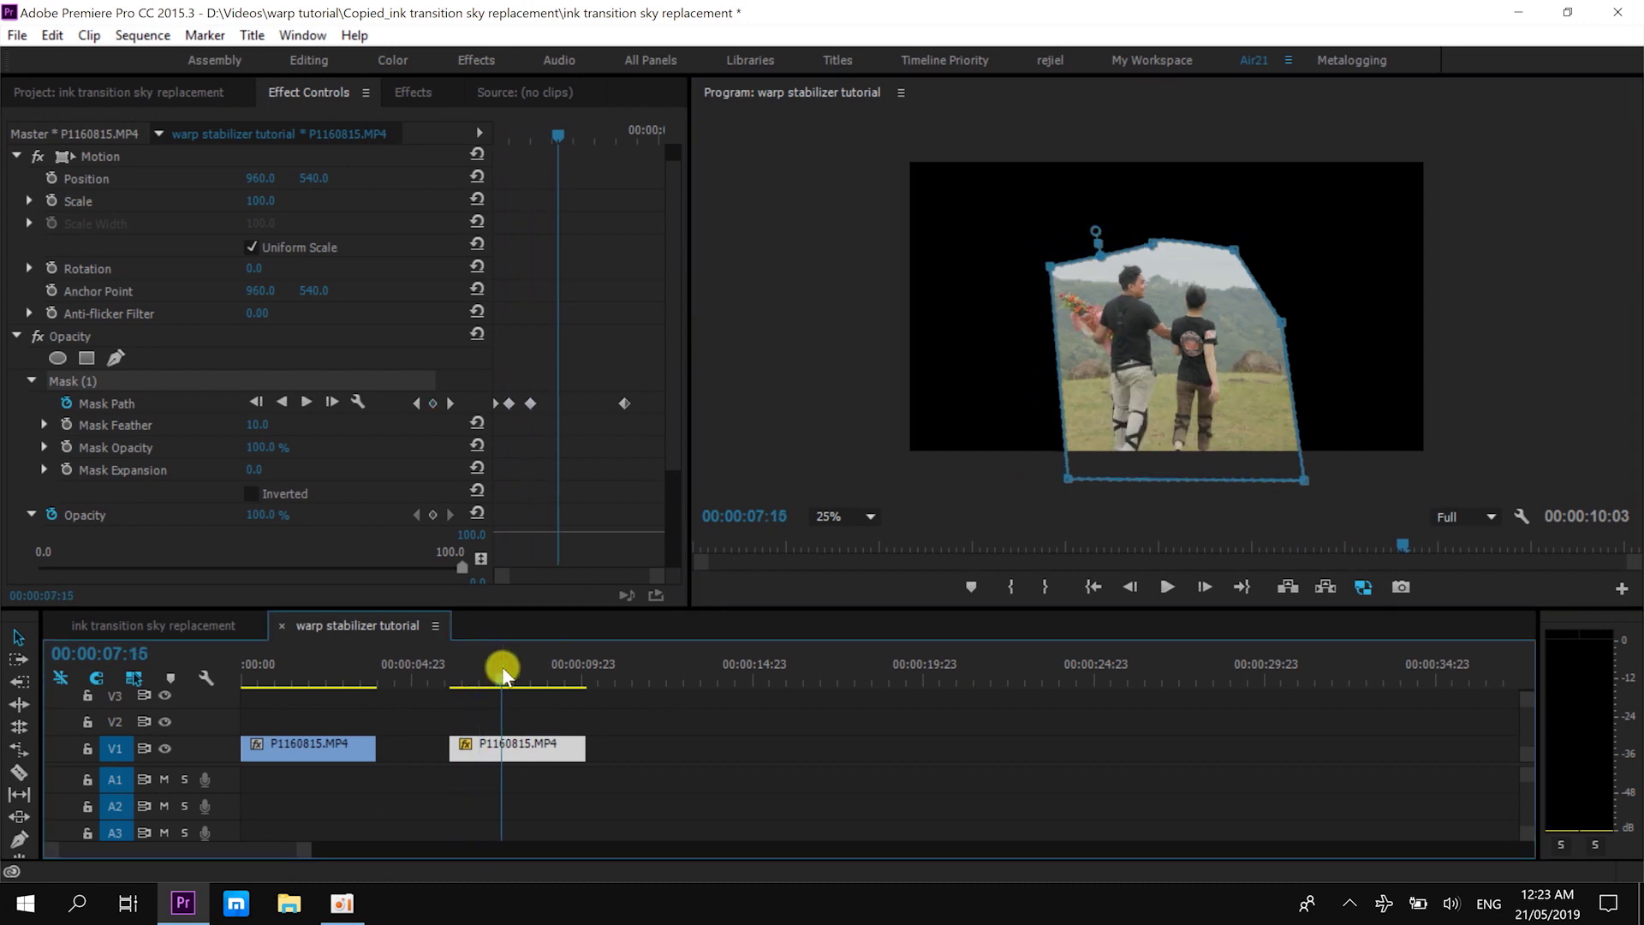
pyautogui.moveTo(1050, 272); pyautogui.dragTo(1036, 266)
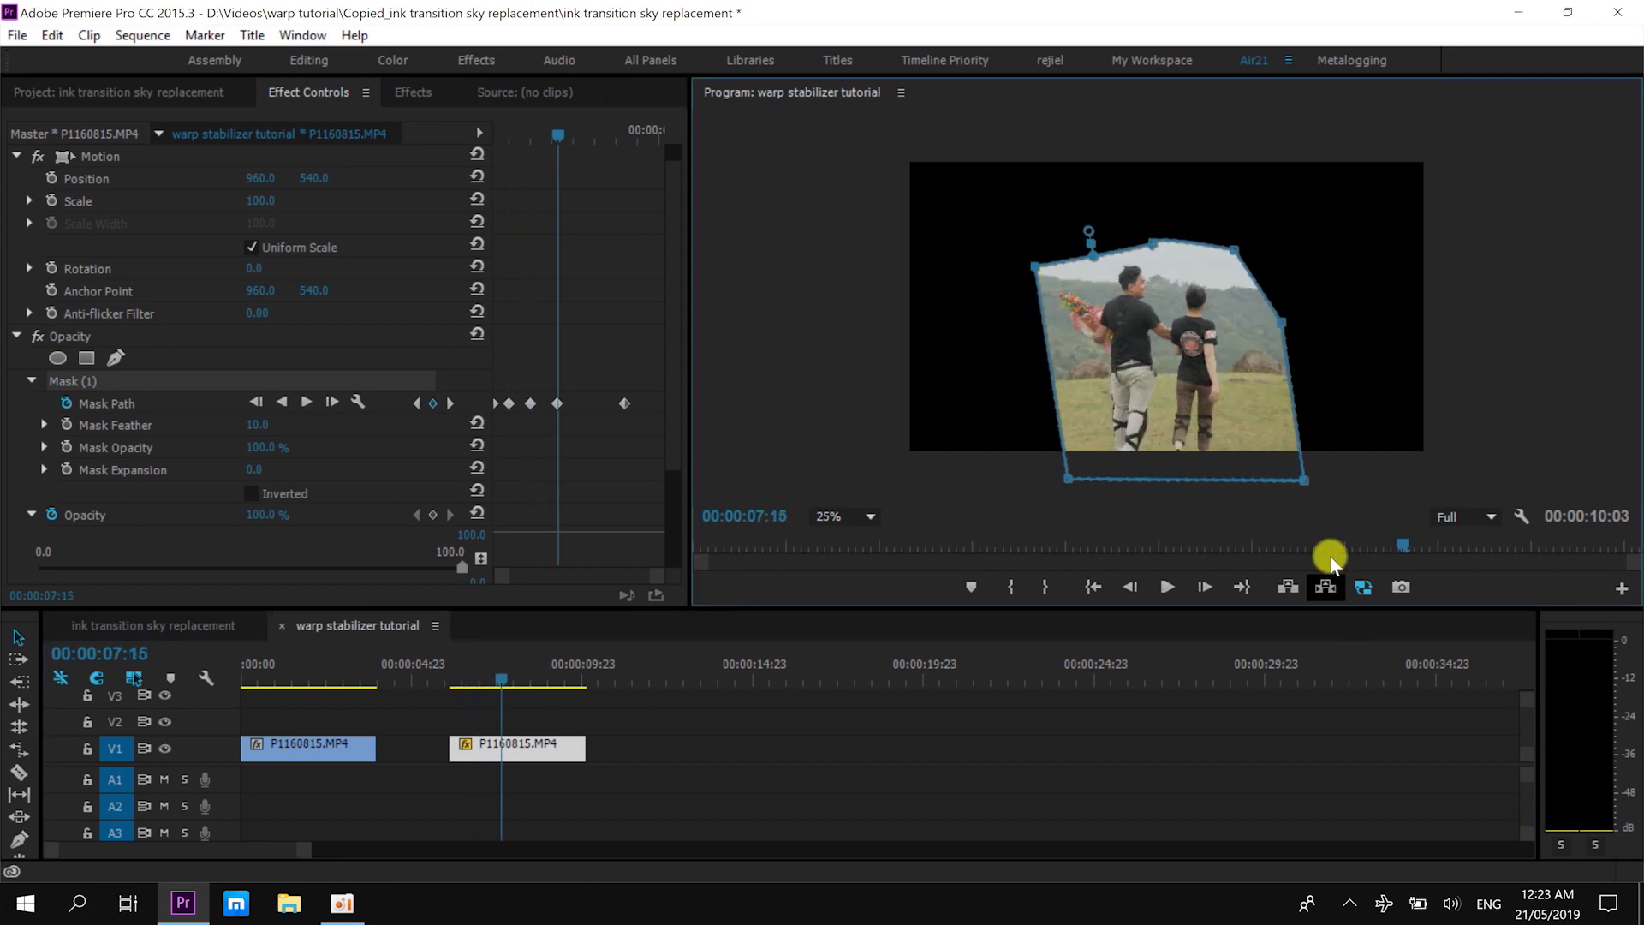
pyautogui.moveTo(1303, 480); pyautogui.dragTo(1263, 479)
pyautogui.moveTo(1281, 322); pyautogui.dragTo(1265, 322)
# - Refit the mask around the couple at frames 08:00 and 08:18
pyautogui.click(515, 678)
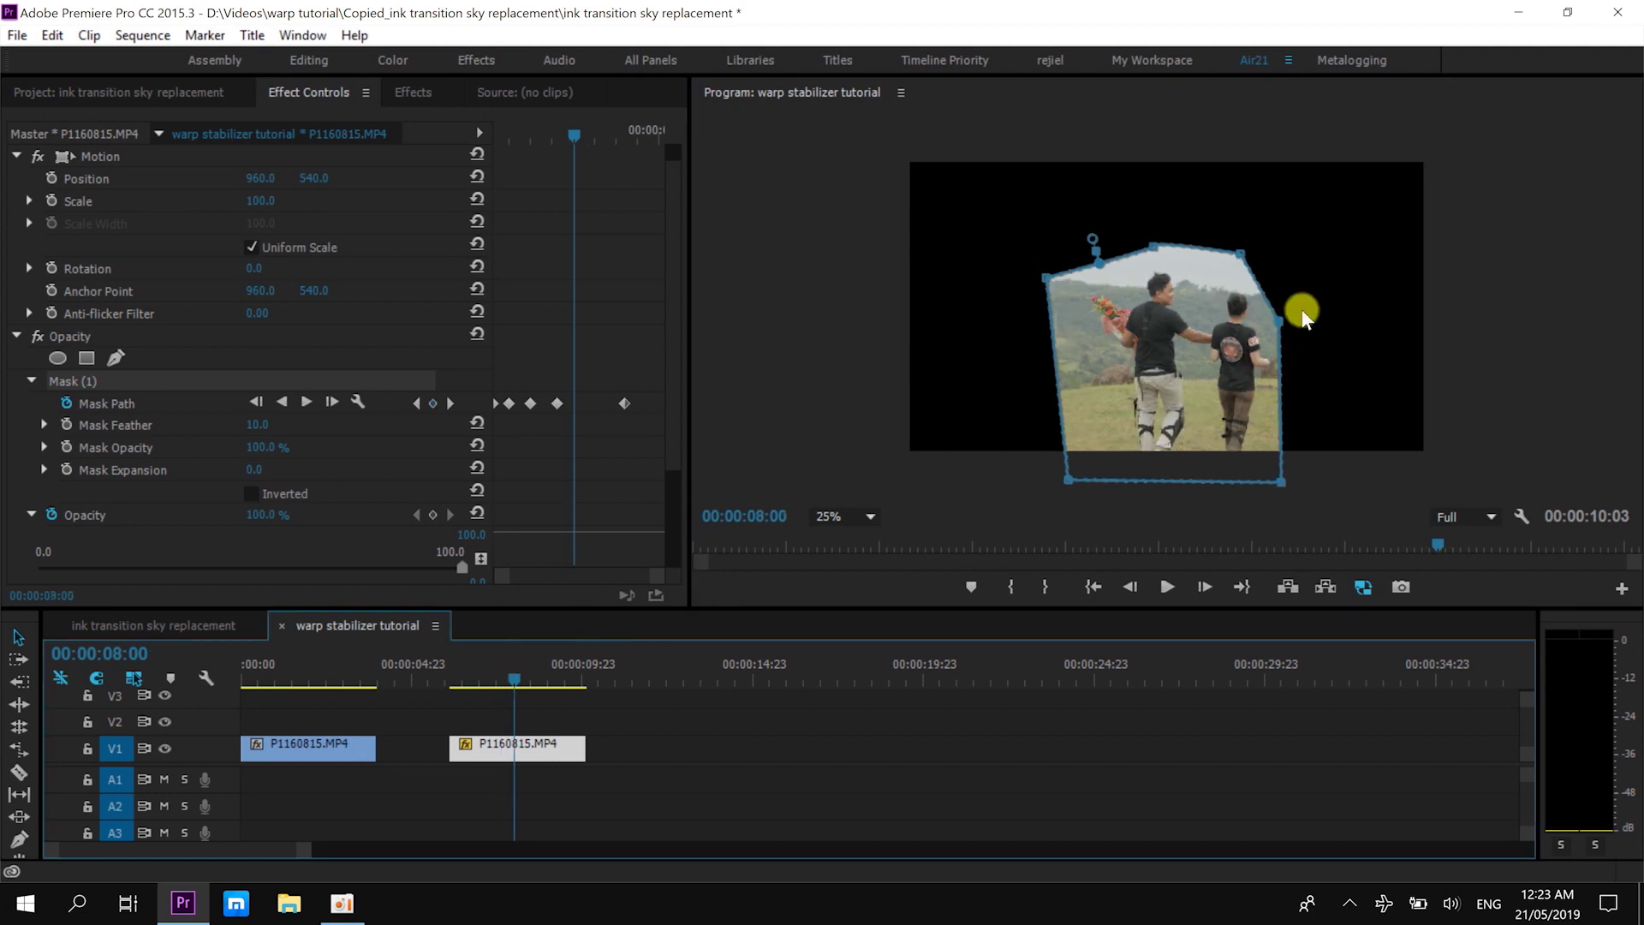
pyautogui.moveTo(1277, 323); pyautogui.dragTo(1284, 324)
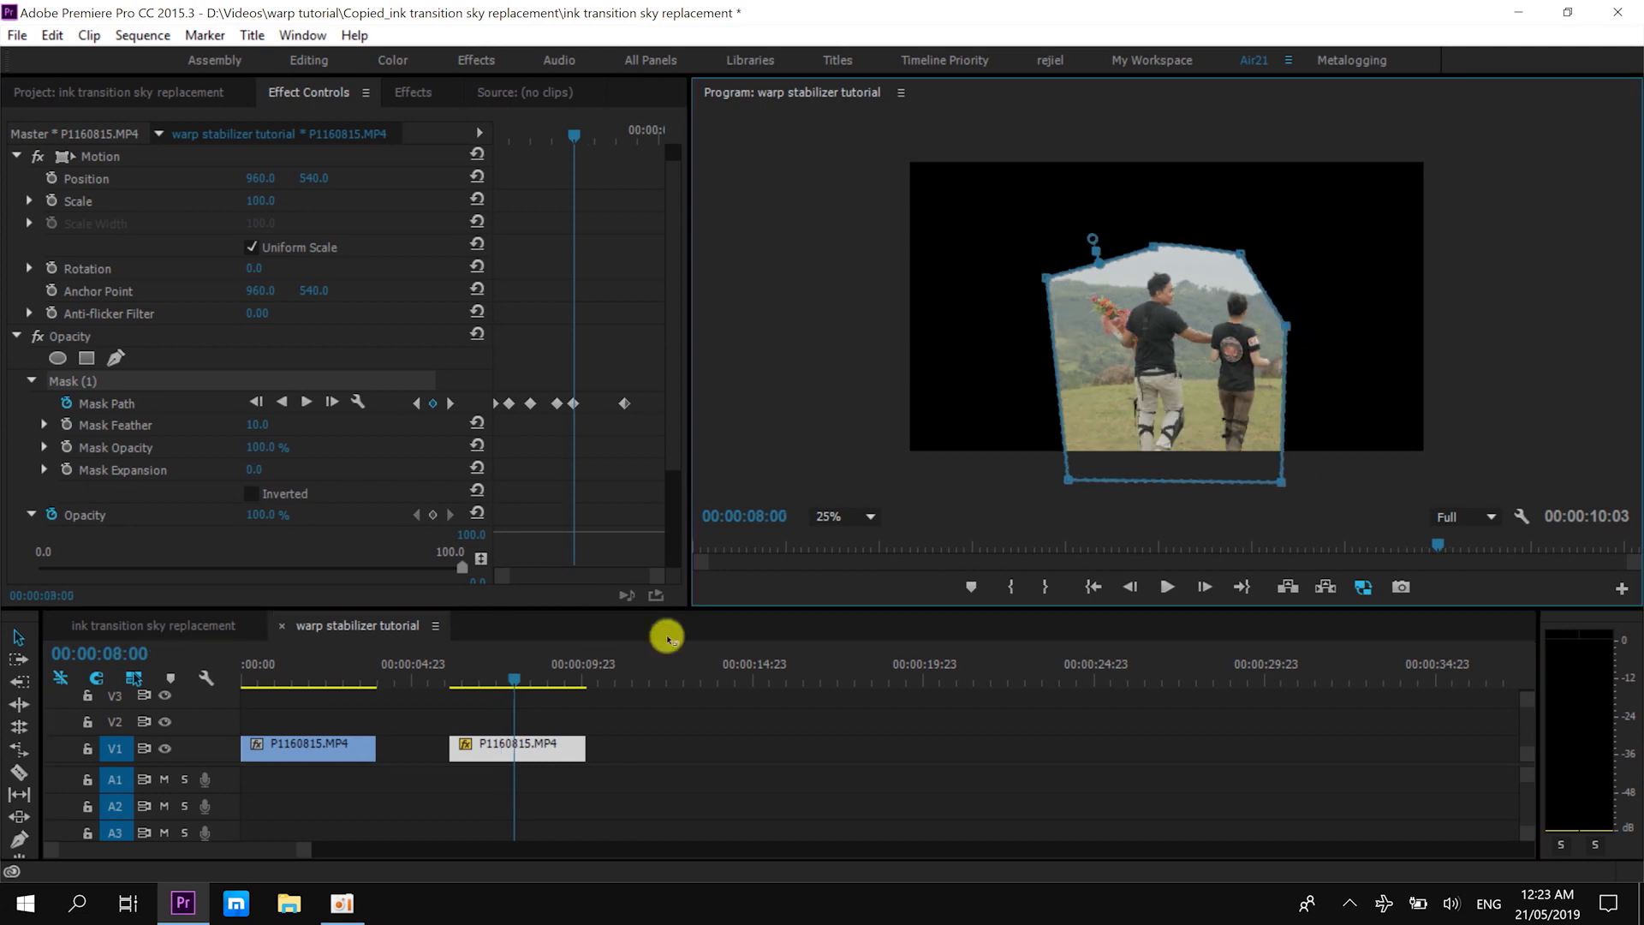
pyautogui.click(539, 678)
pyautogui.moveTo(1068, 299); pyautogui.dragTo(1030, 287)
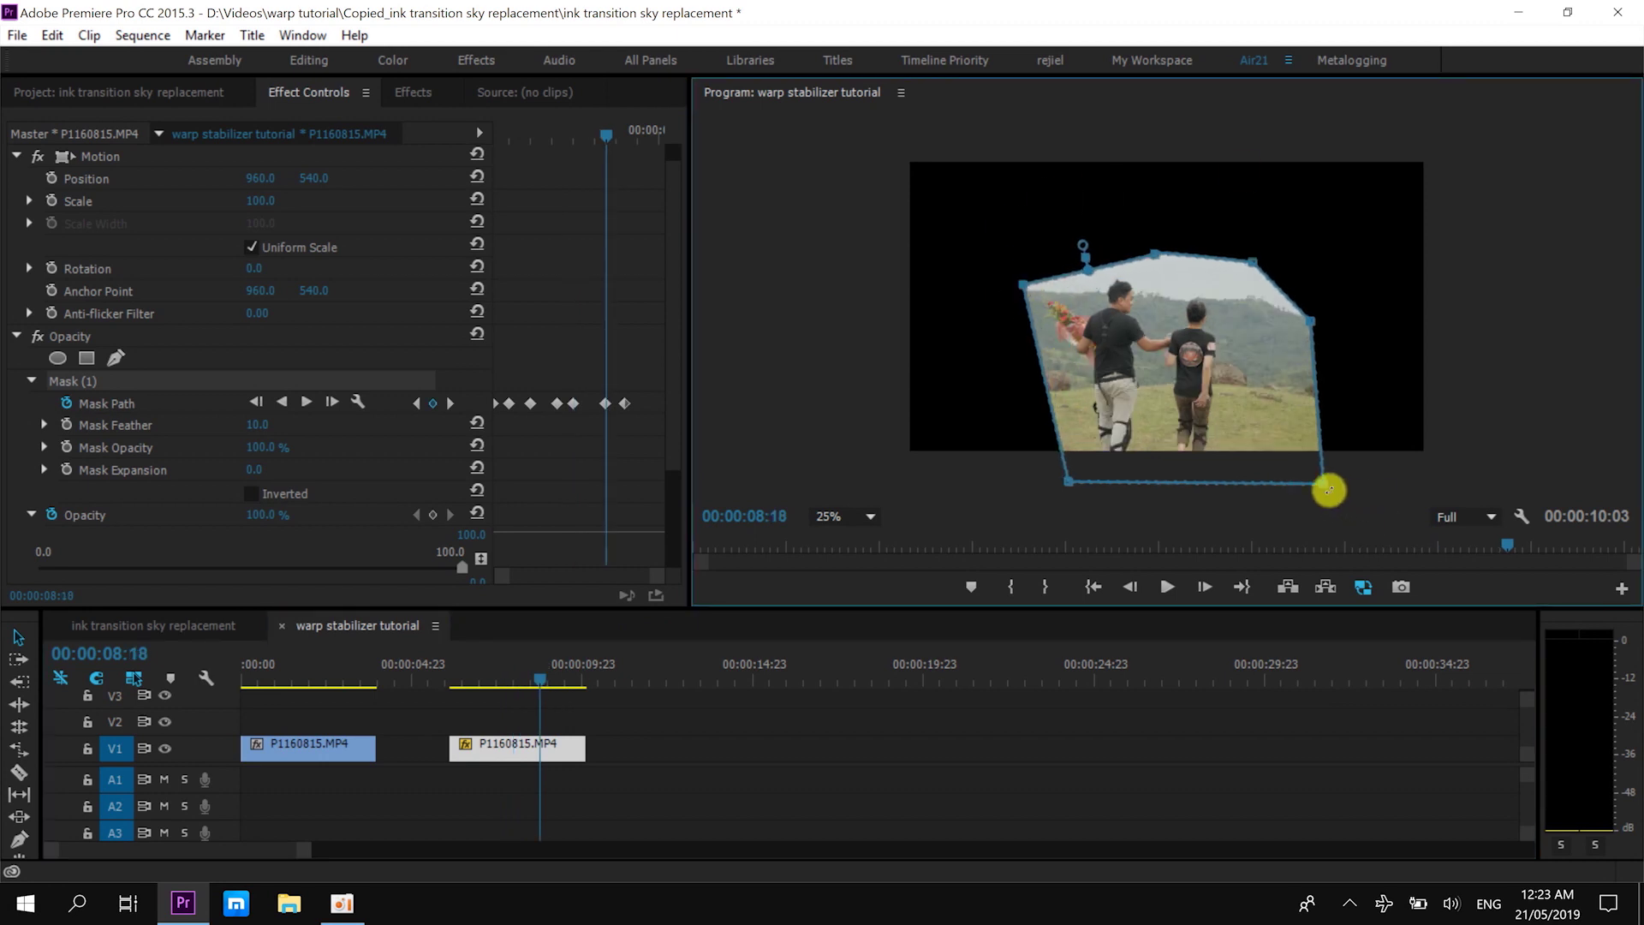
pyautogui.moveTo(1325, 484); pyautogui.dragTo(1222, 480)
pyautogui.moveTo(1310, 321); pyautogui.dragTo(1244, 322)
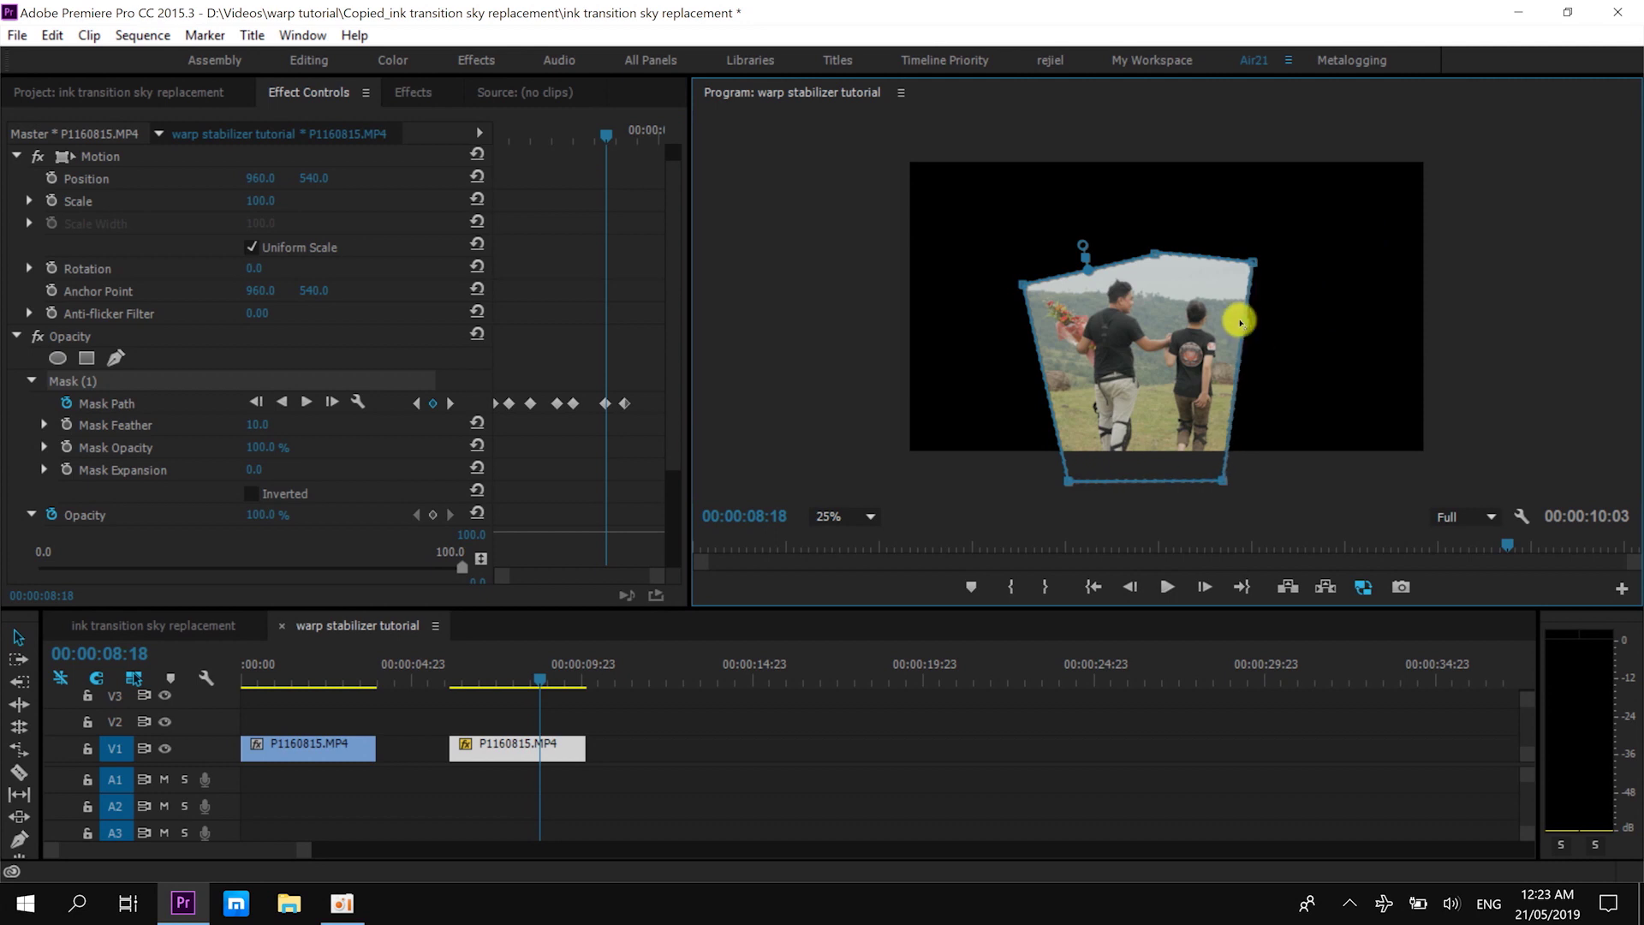
# - Reshape the mask at frames 09:10 and 09:18, widening it around the bouquet
pyautogui.moveTo(577, 683); pyautogui.dragTo(565, 685)
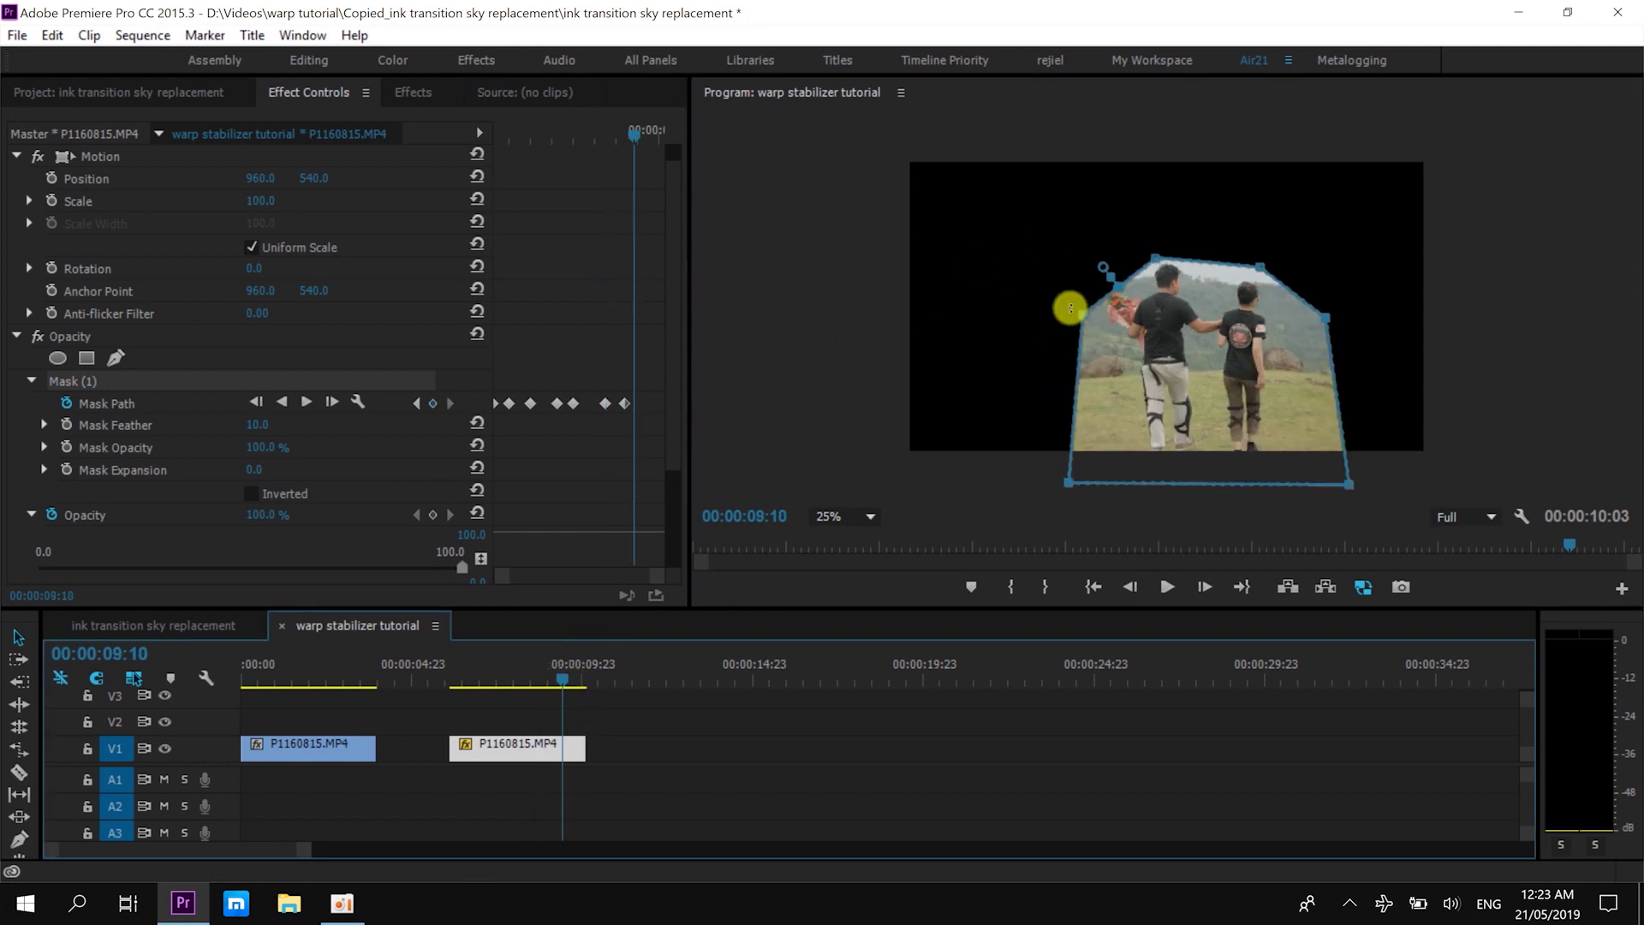
pyautogui.moveTo(1071, 309); pyautogui.dragTo(1104, 244)
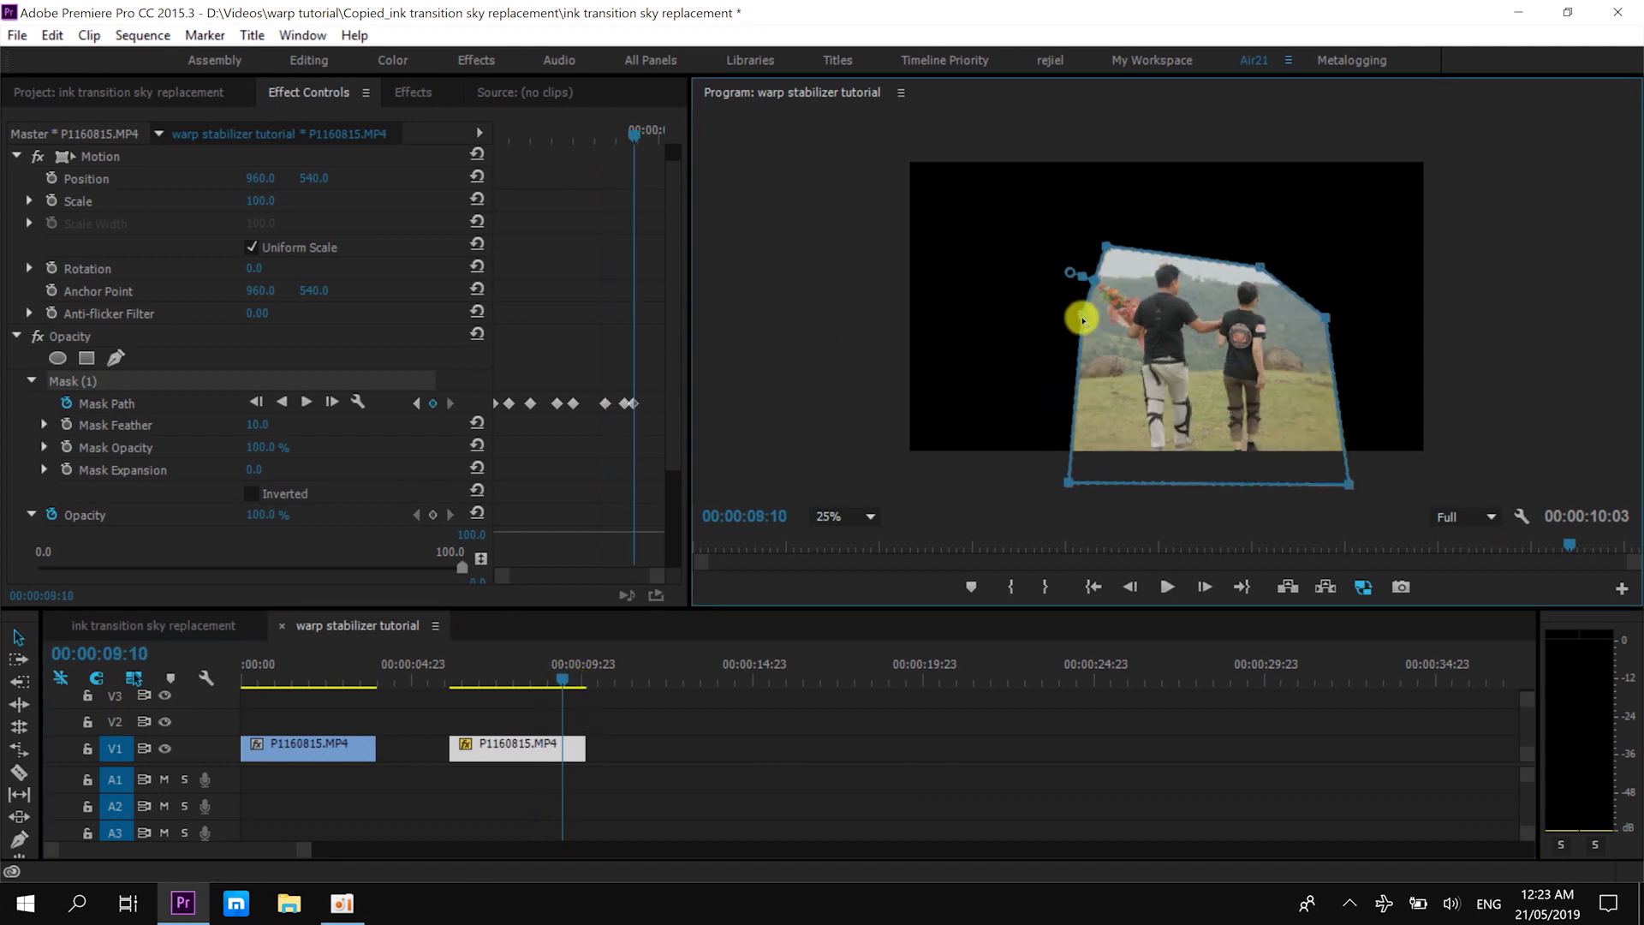
pyautogui.moveTo(1082, 320); pyautogui.dragTo(1066, 317)
pyautogui.moveTo(1351, 489); pyautogui.dragTo(1279, 495)
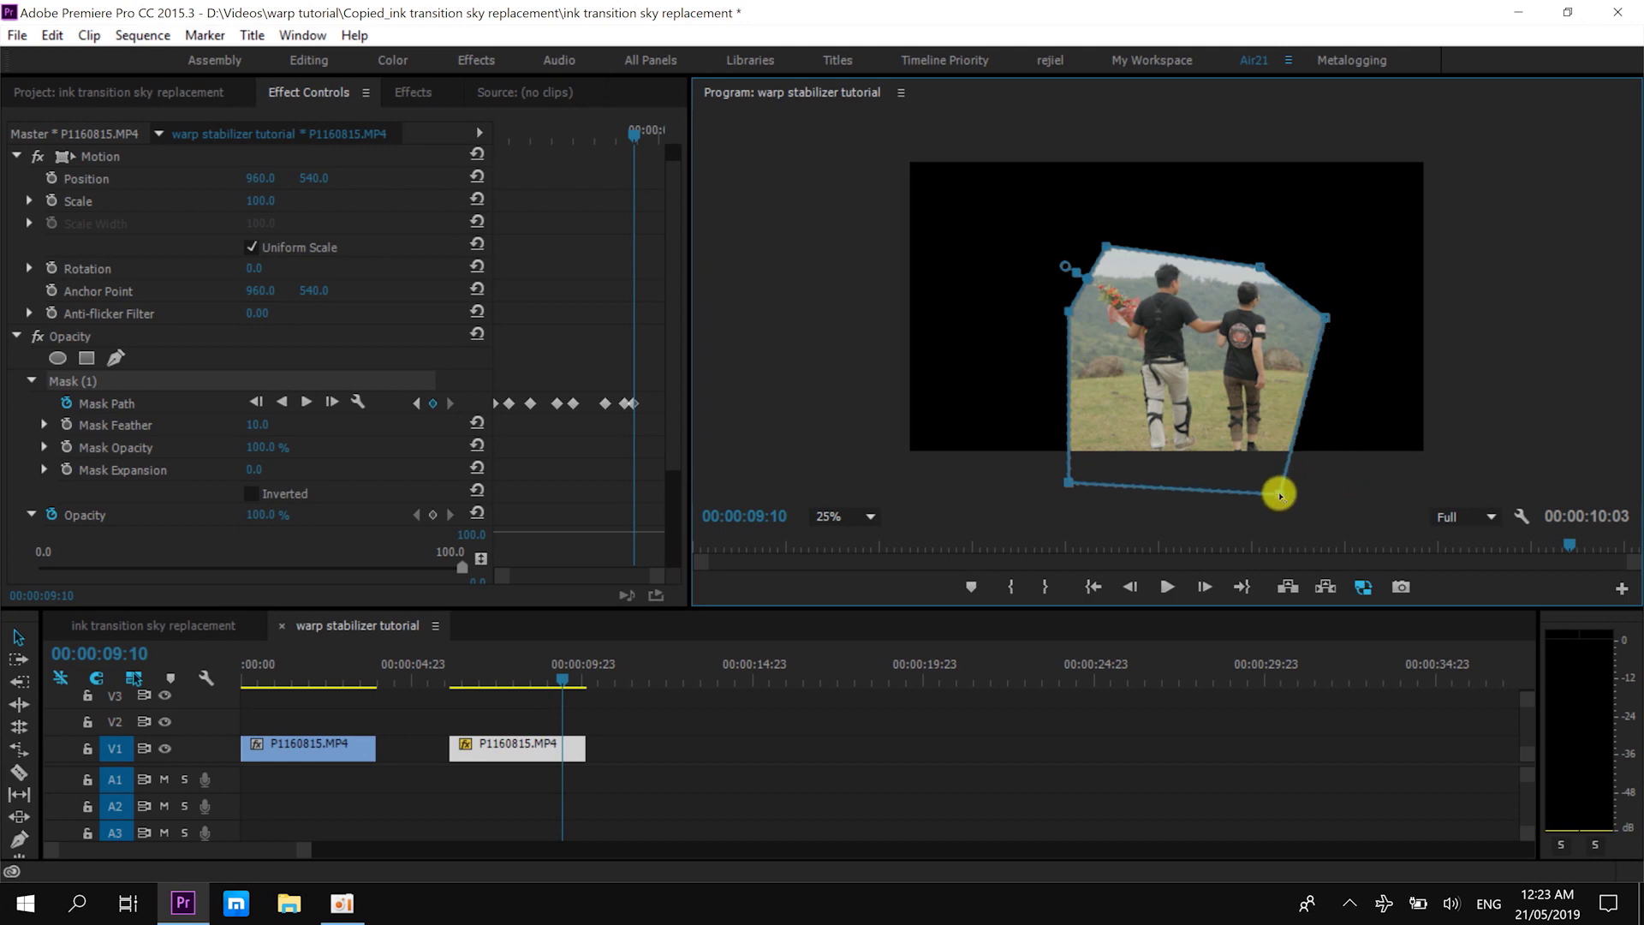
pyautogui.moveTo(1326, 321); pyautogui.dragTo(1298, 319)
pyautogui.moveTo(560, 676); pyautogui.dragTo(577, 676)
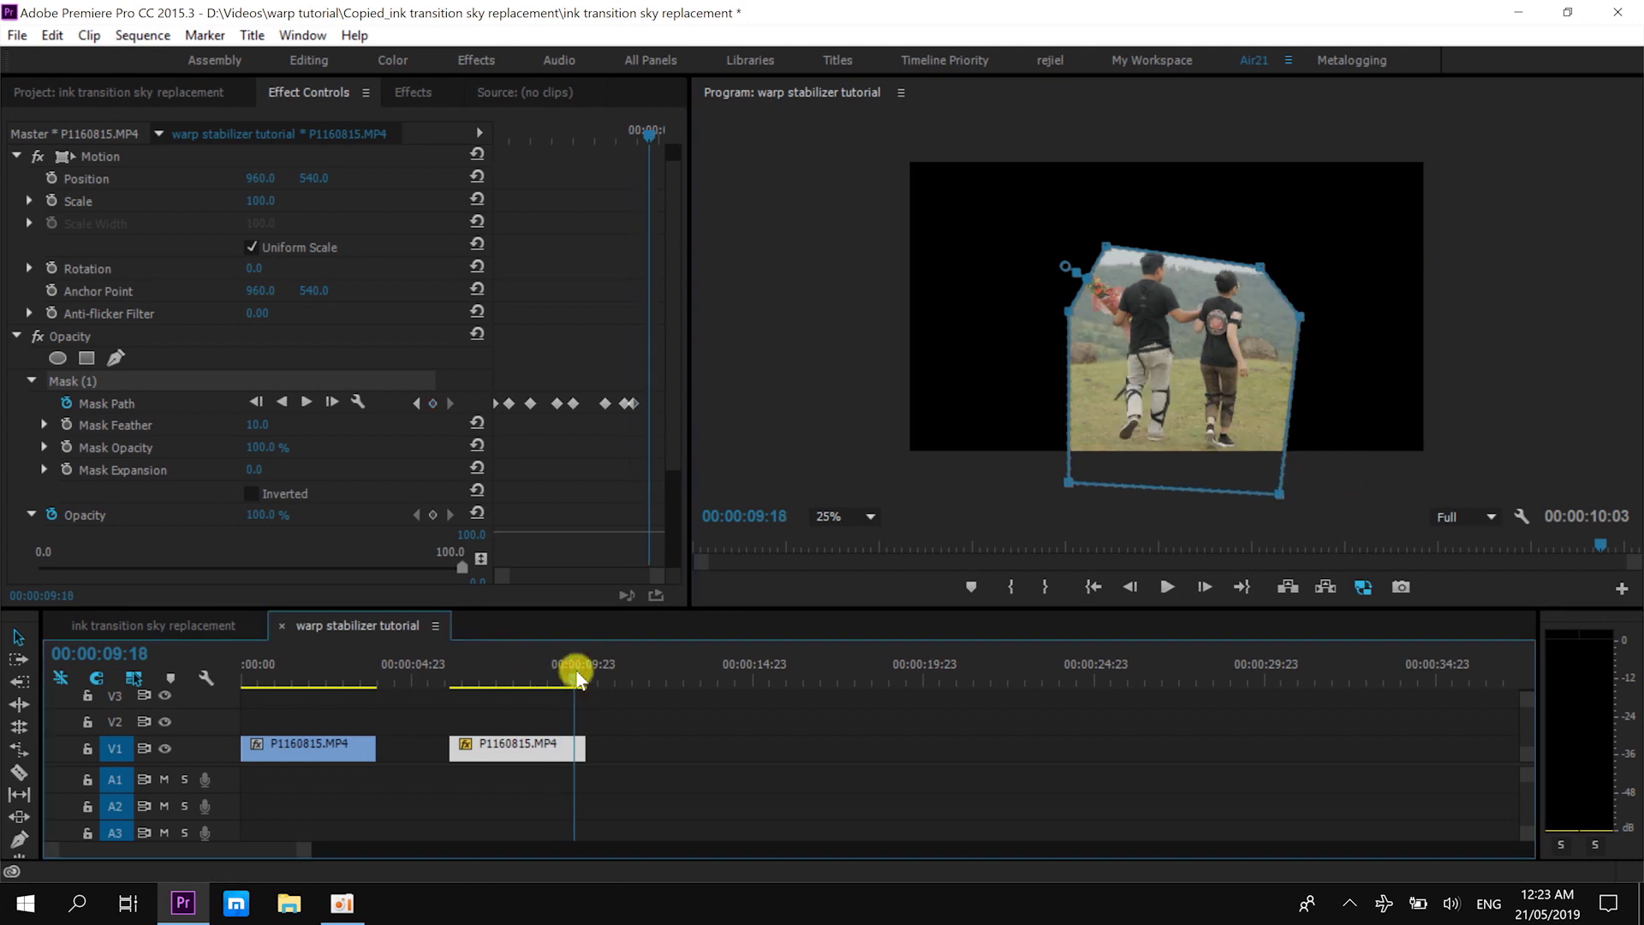
pyautogui.moveTo(1259, 266); pyautogui.dragTo(1222, 239)
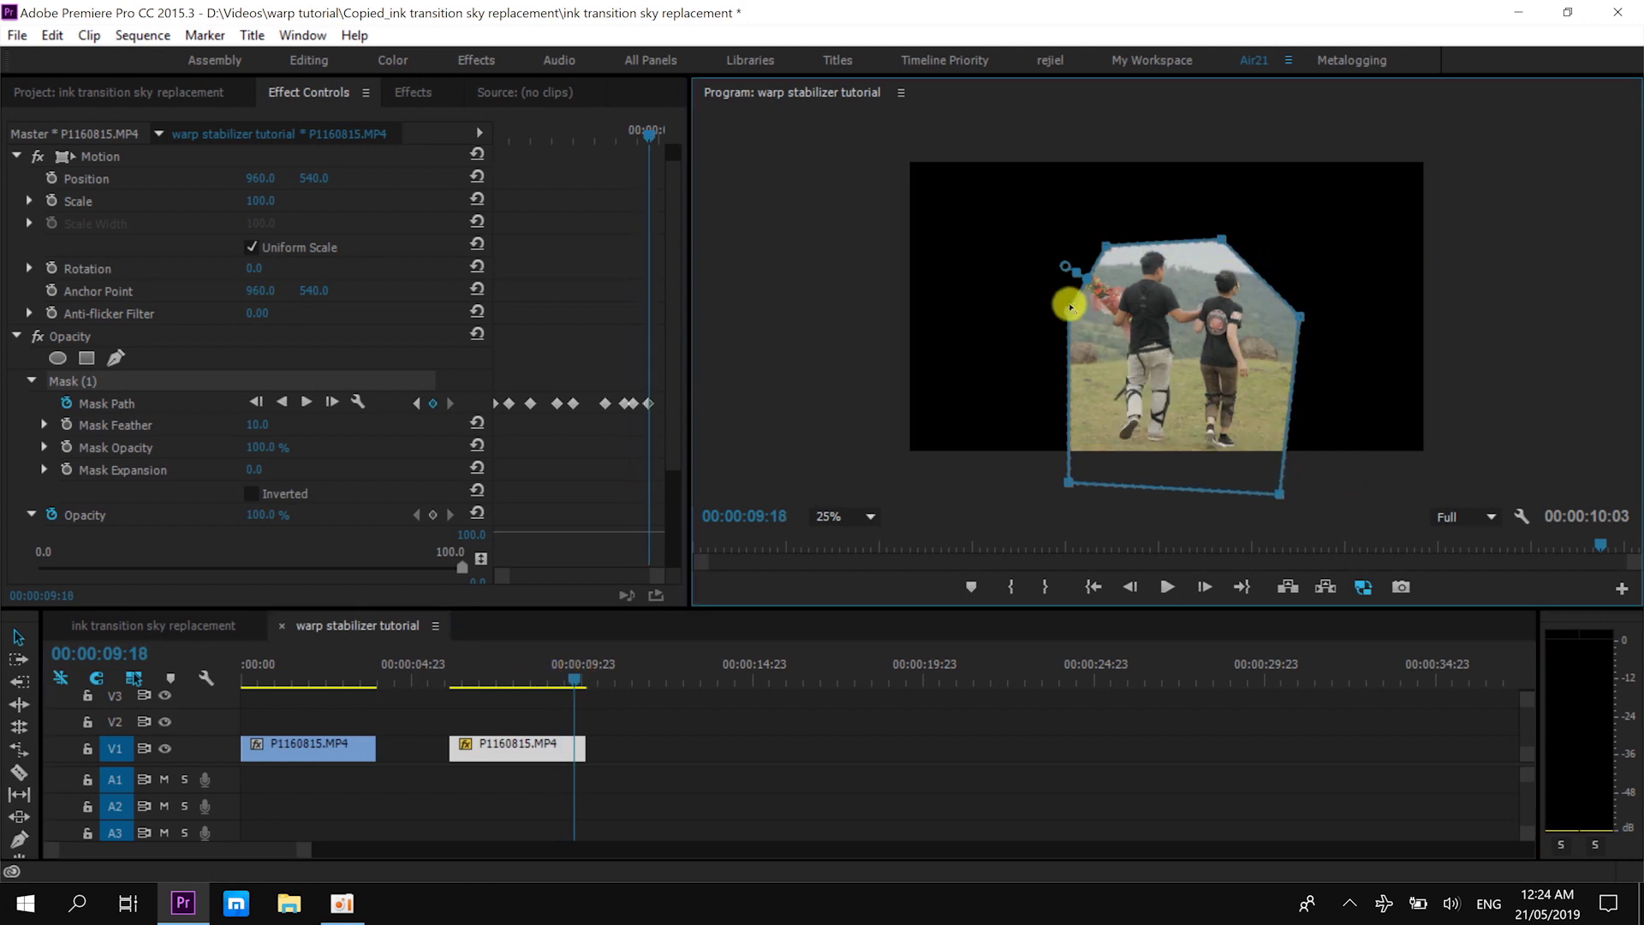
pyautogui.moveTo(1071, 307); pyautogui.dragTo(1049, 269)
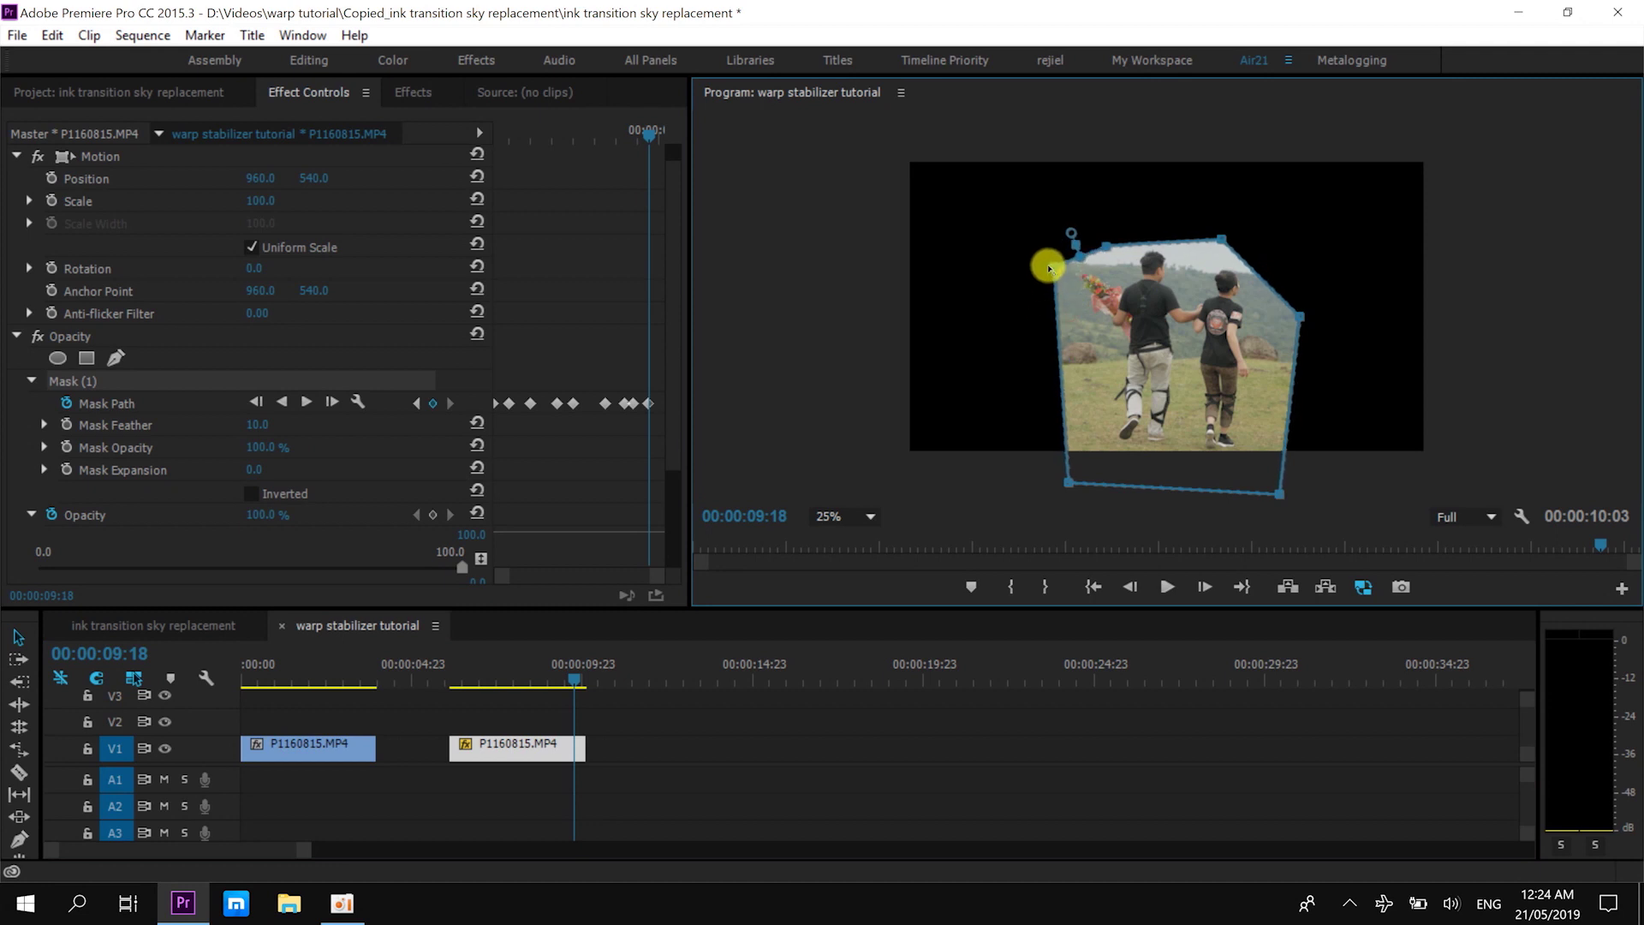
# - Add a Mask Path keyframe at 10:00 with the top edge raised above the couple's heads
pyautogui.click(583, 679)
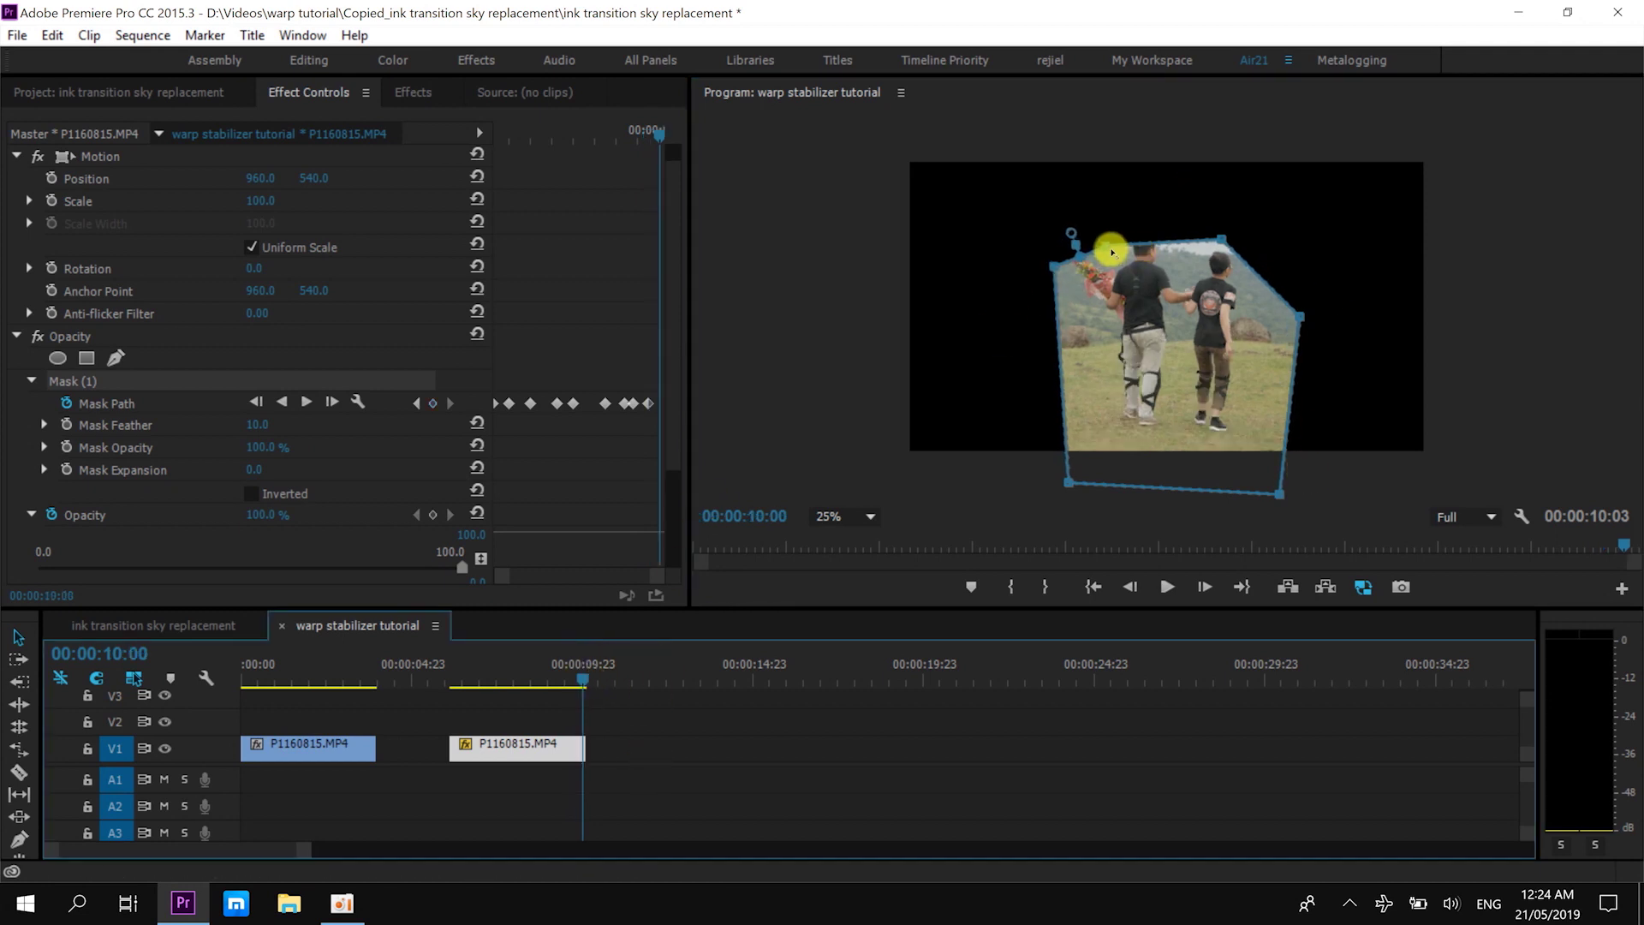
pyautogui.click(1112, 251)
pyautogui.moveTo(1110, 251); pyautogui.dragTo(1136, 222)
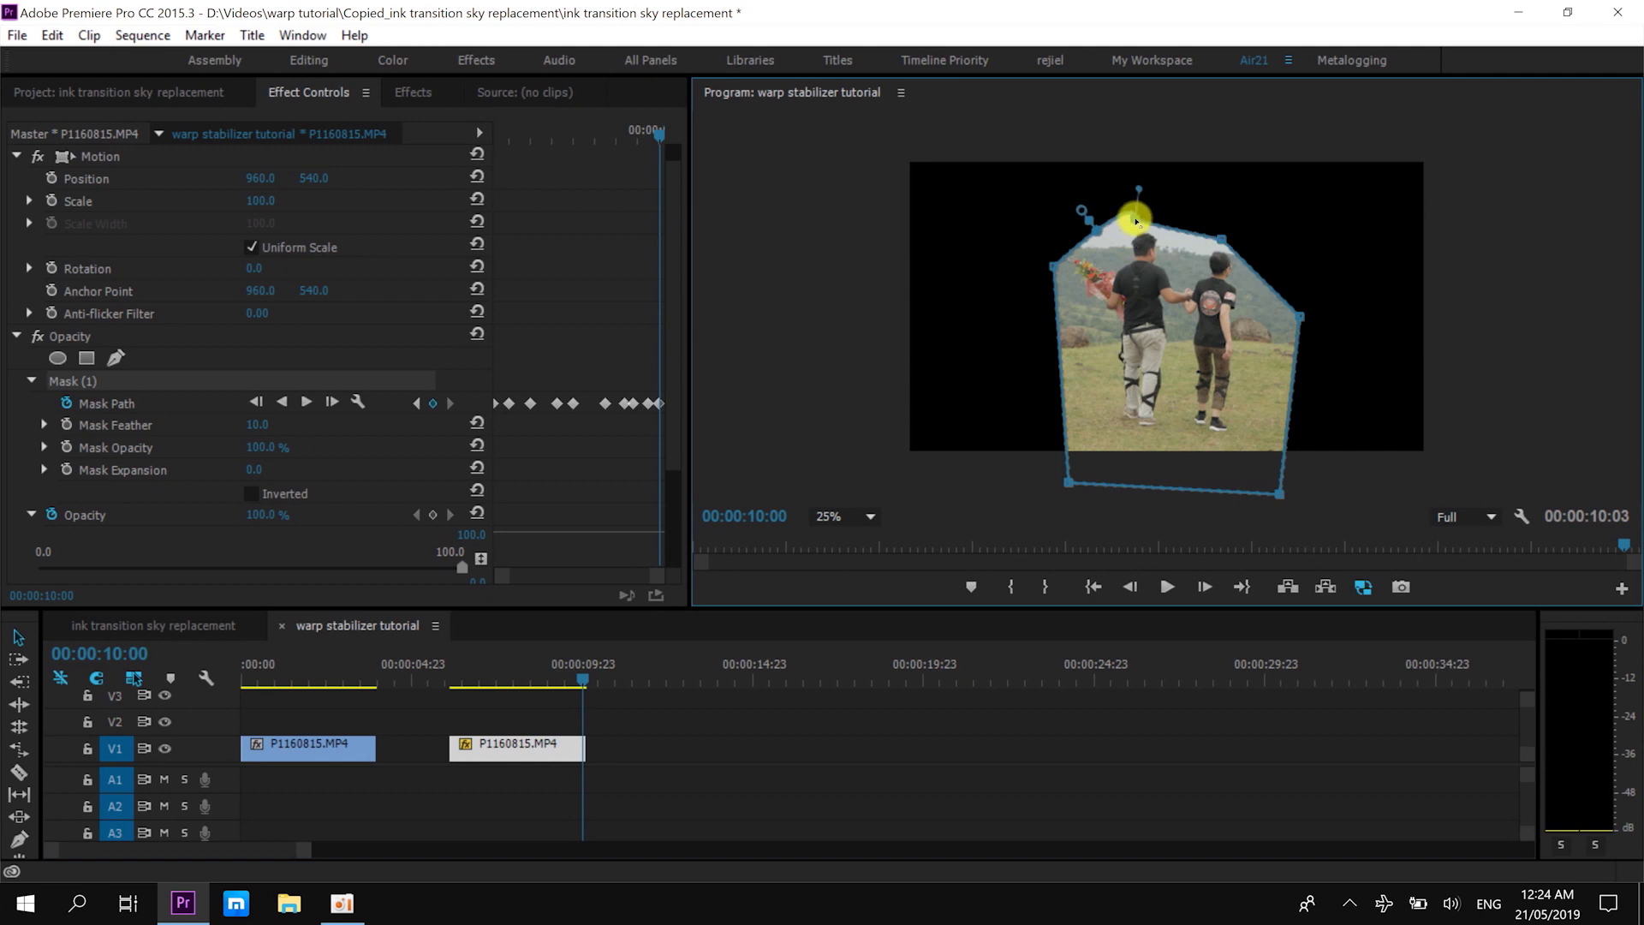
pyautogui.moveTo(1054, 264); pyautogui.dragTo(1051, 253)
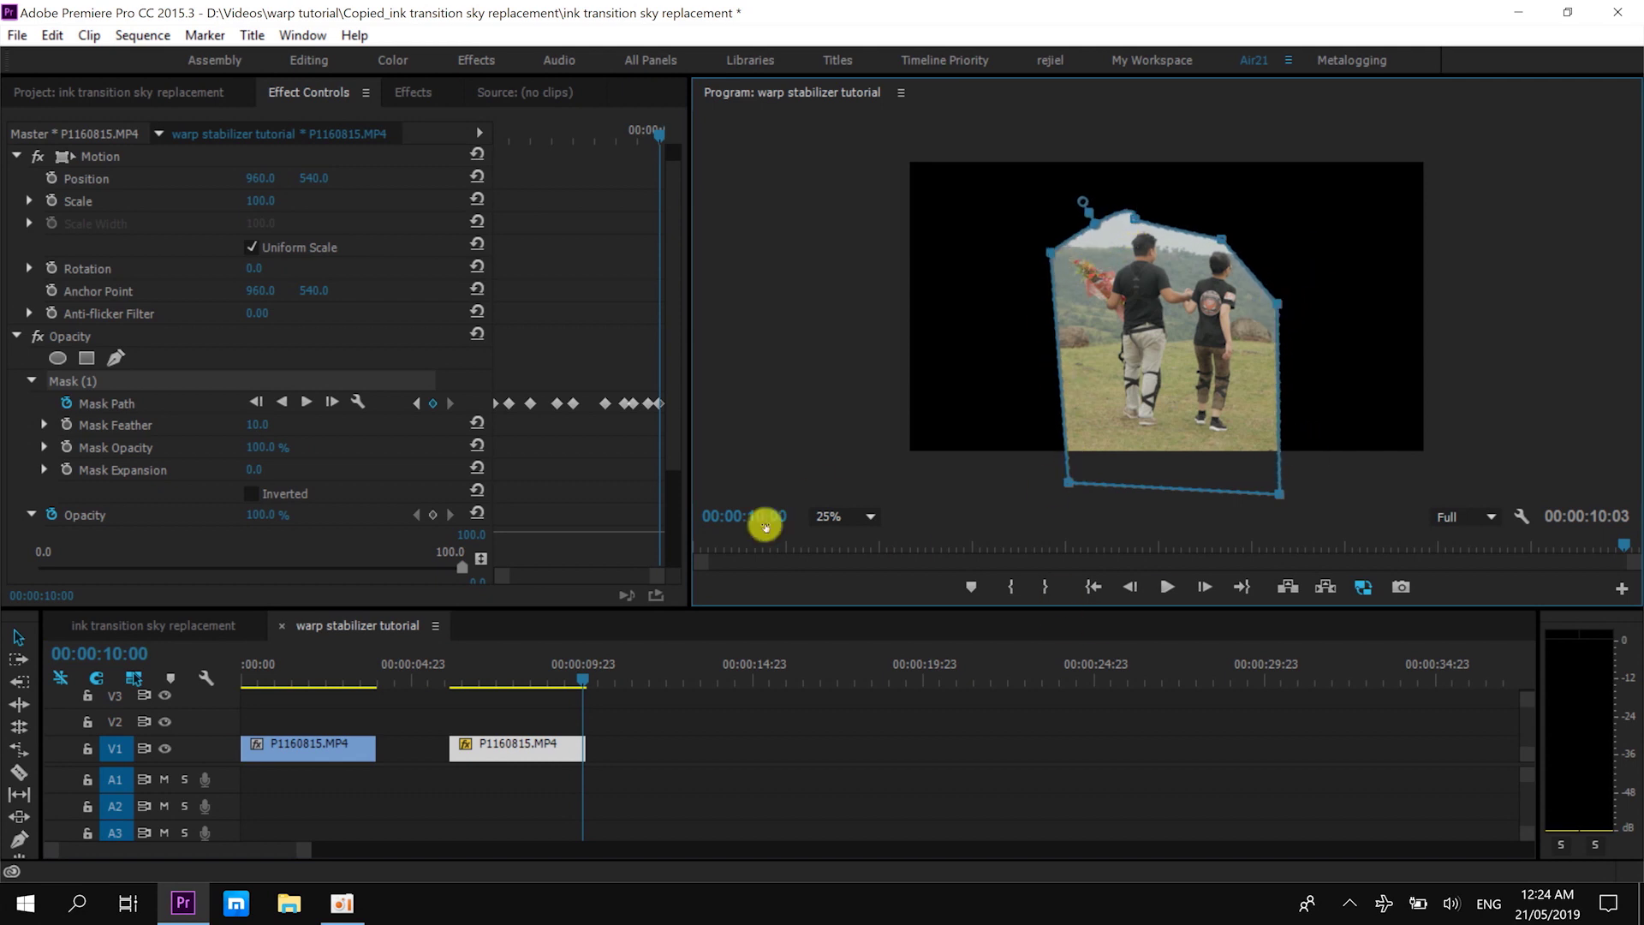
pyautogui.click(665, 403)
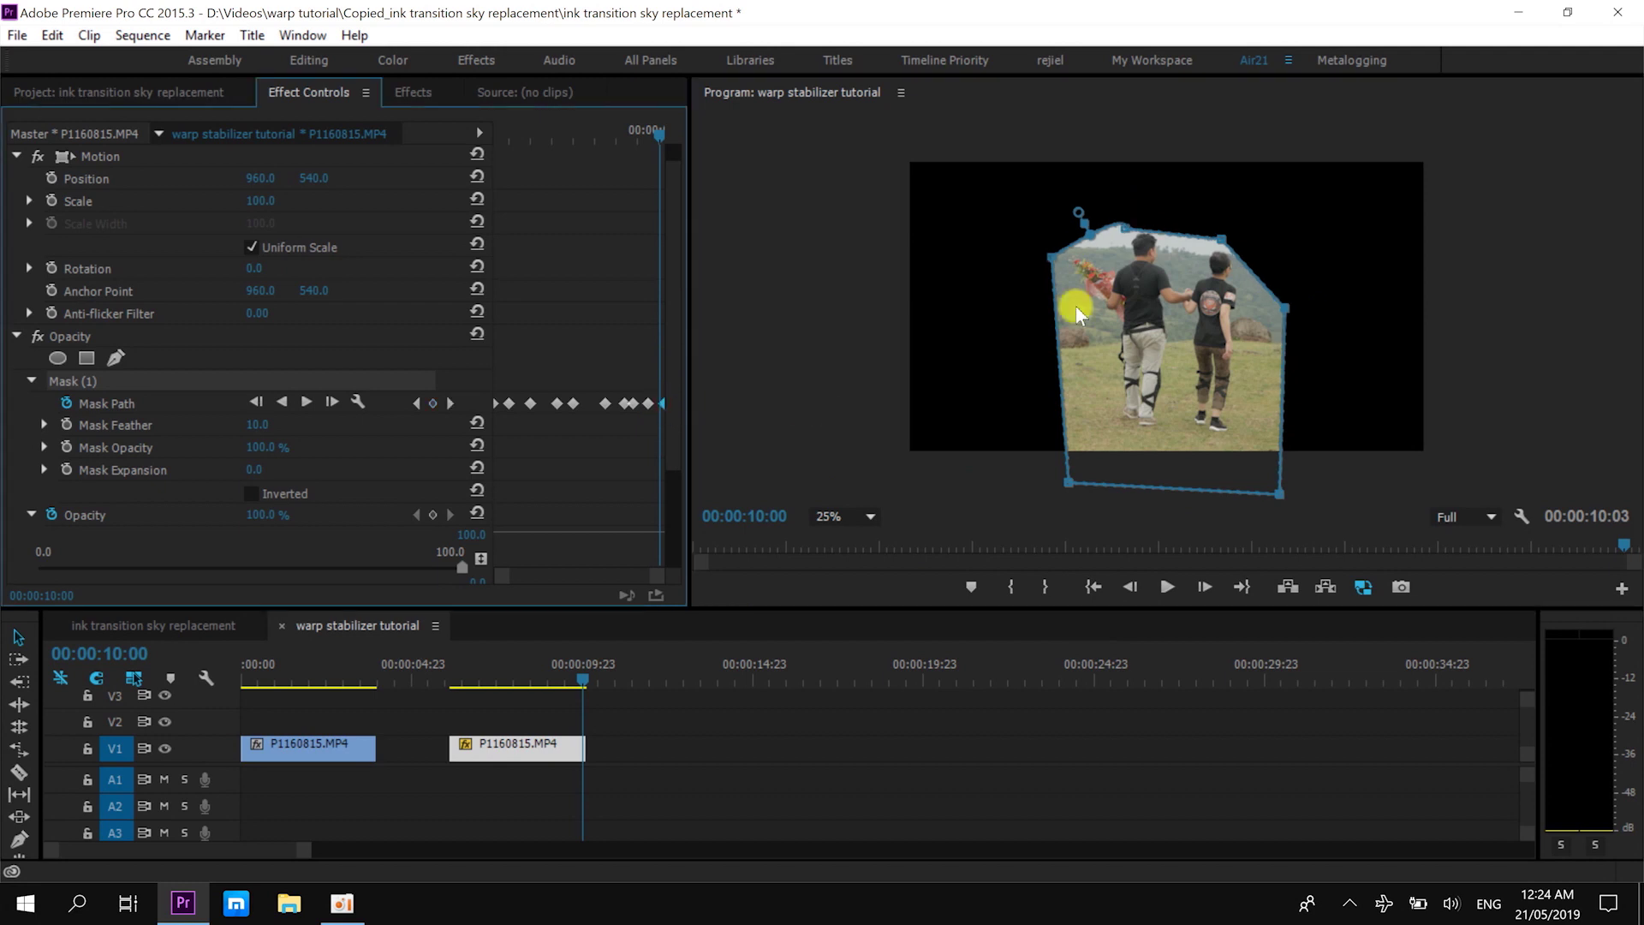
pyautogui.click(470, 676)
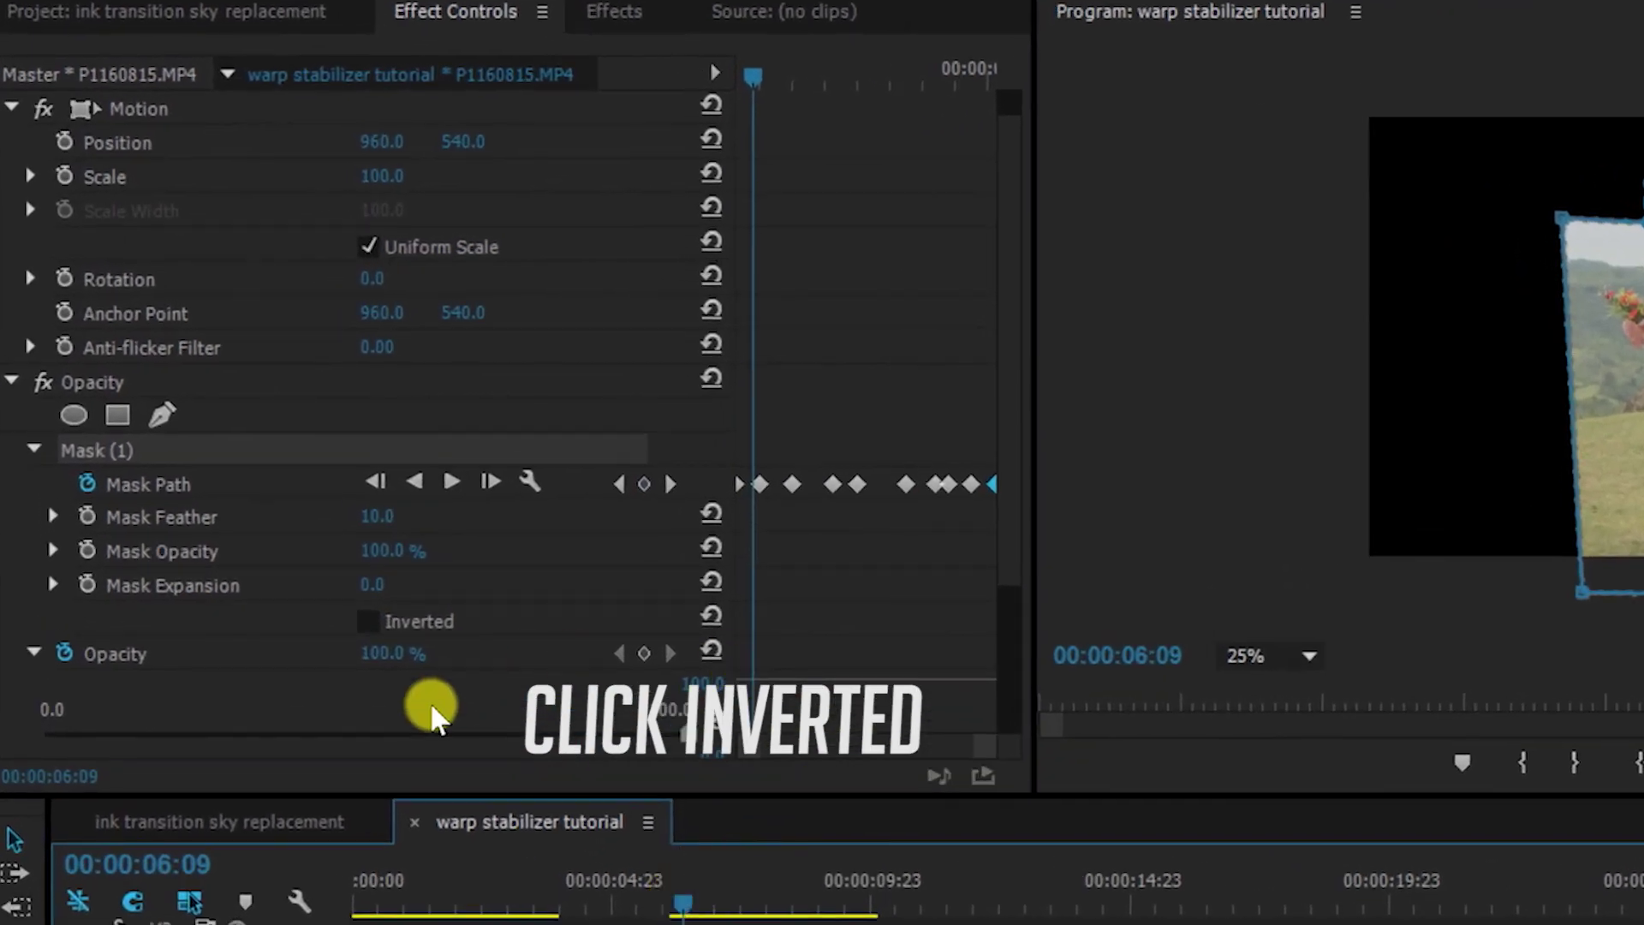
# - Check Inverted on Mask (1) and scrub the clip to review the blacked-out couple
pyautogui.click(368, 622)
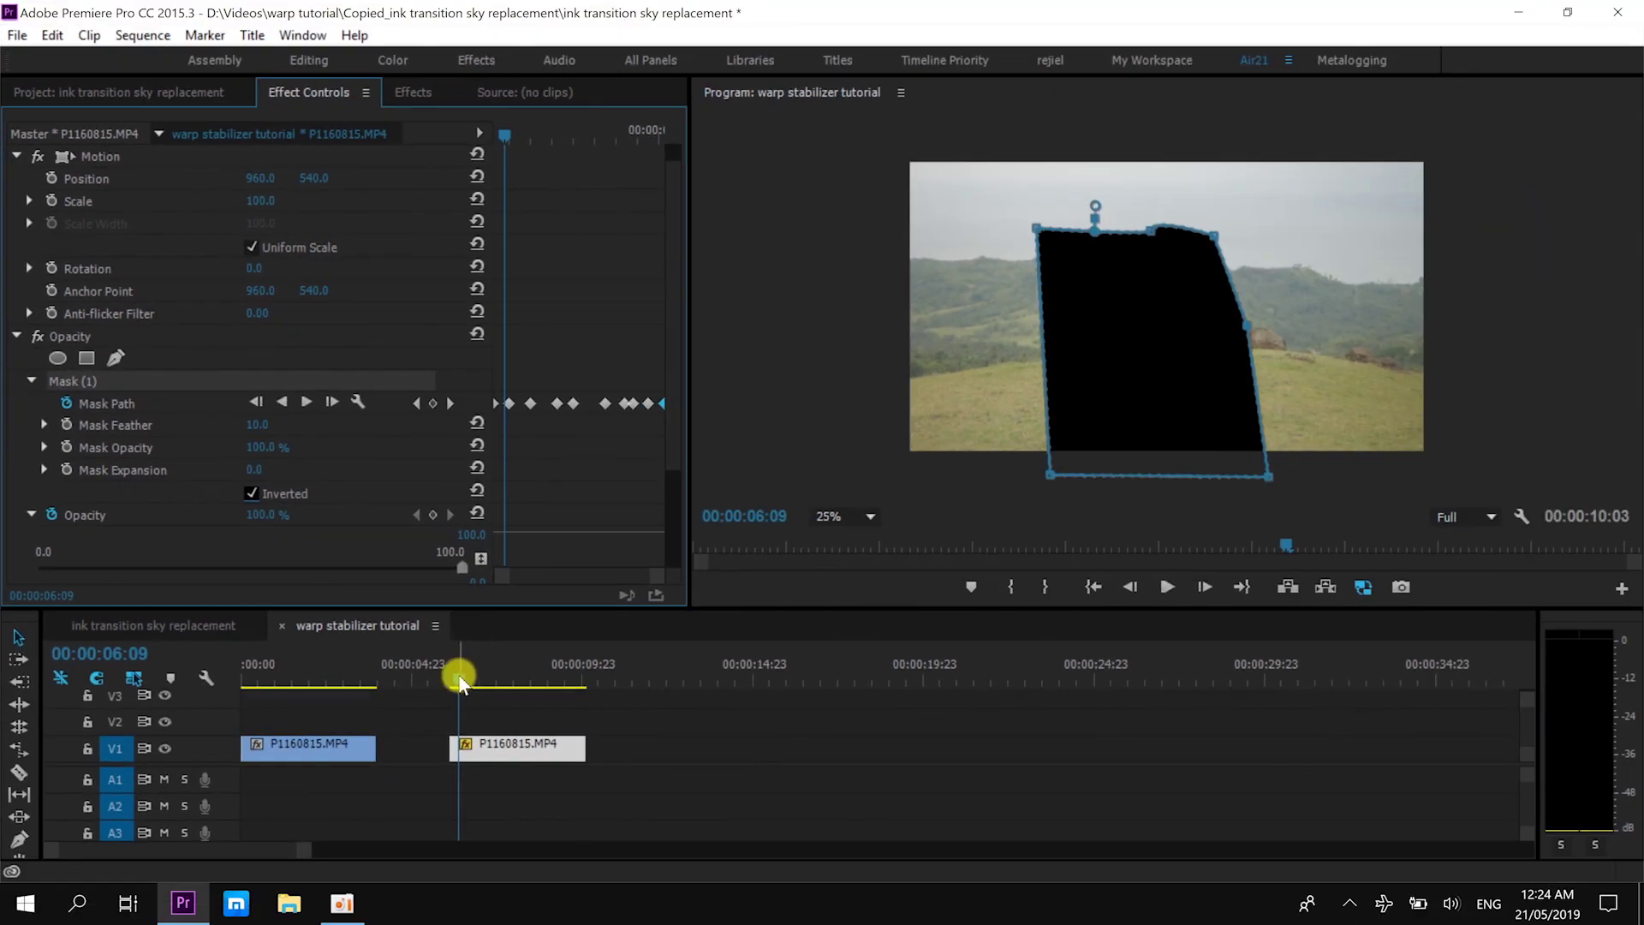
pyautogui.click(670, 897)
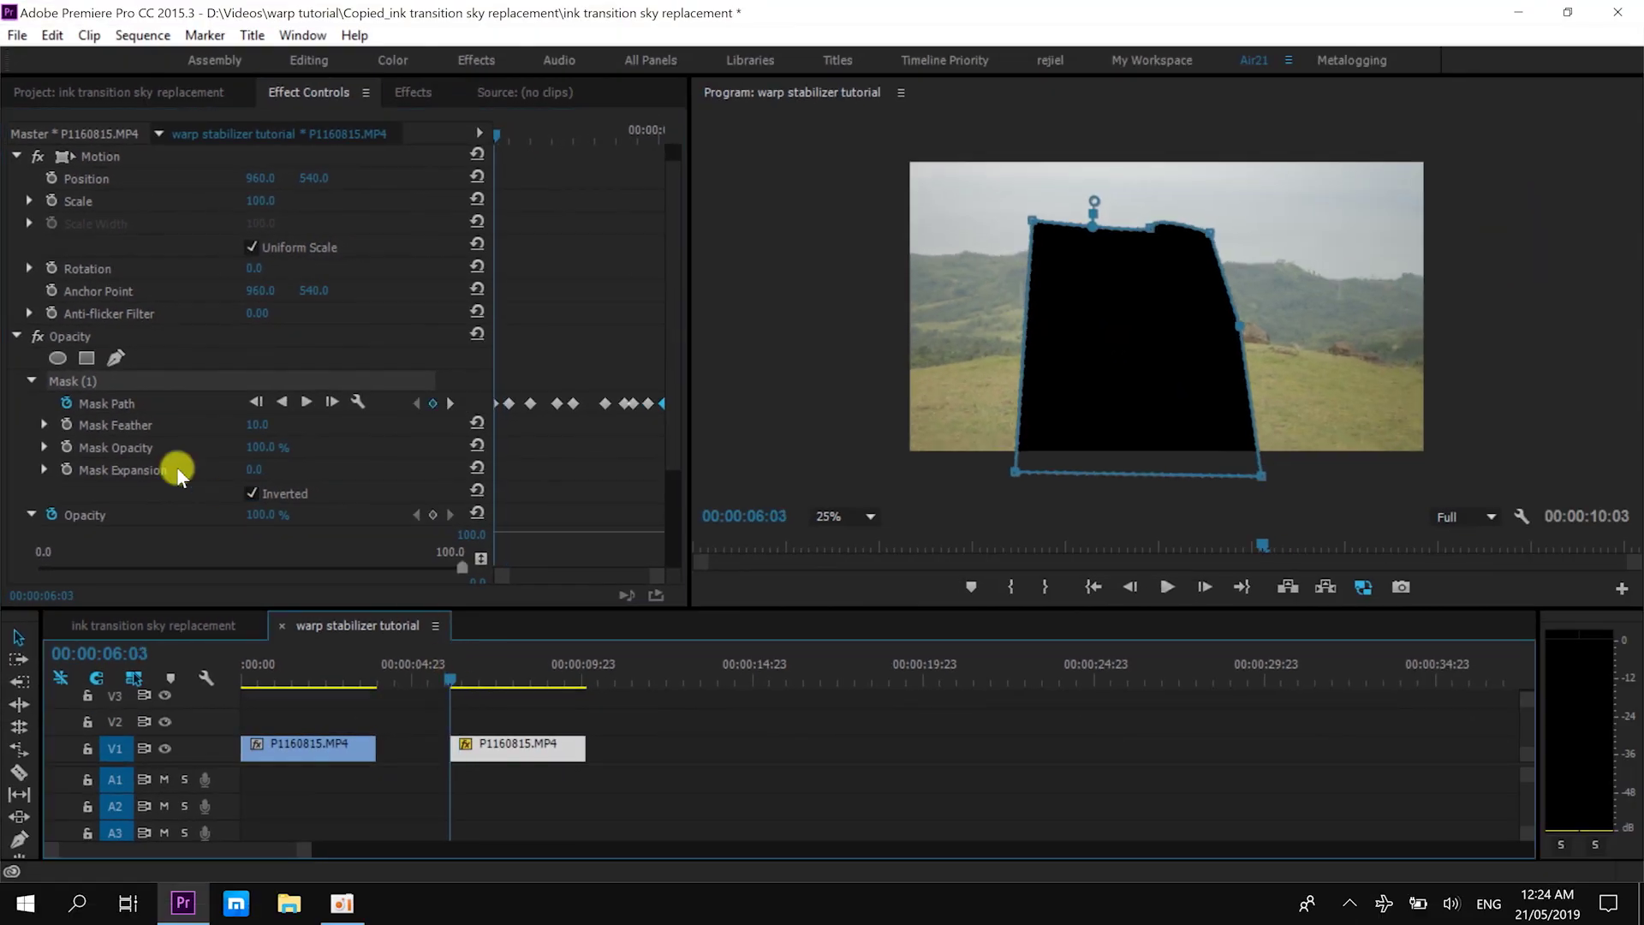
pyautogui.click(89, 402)
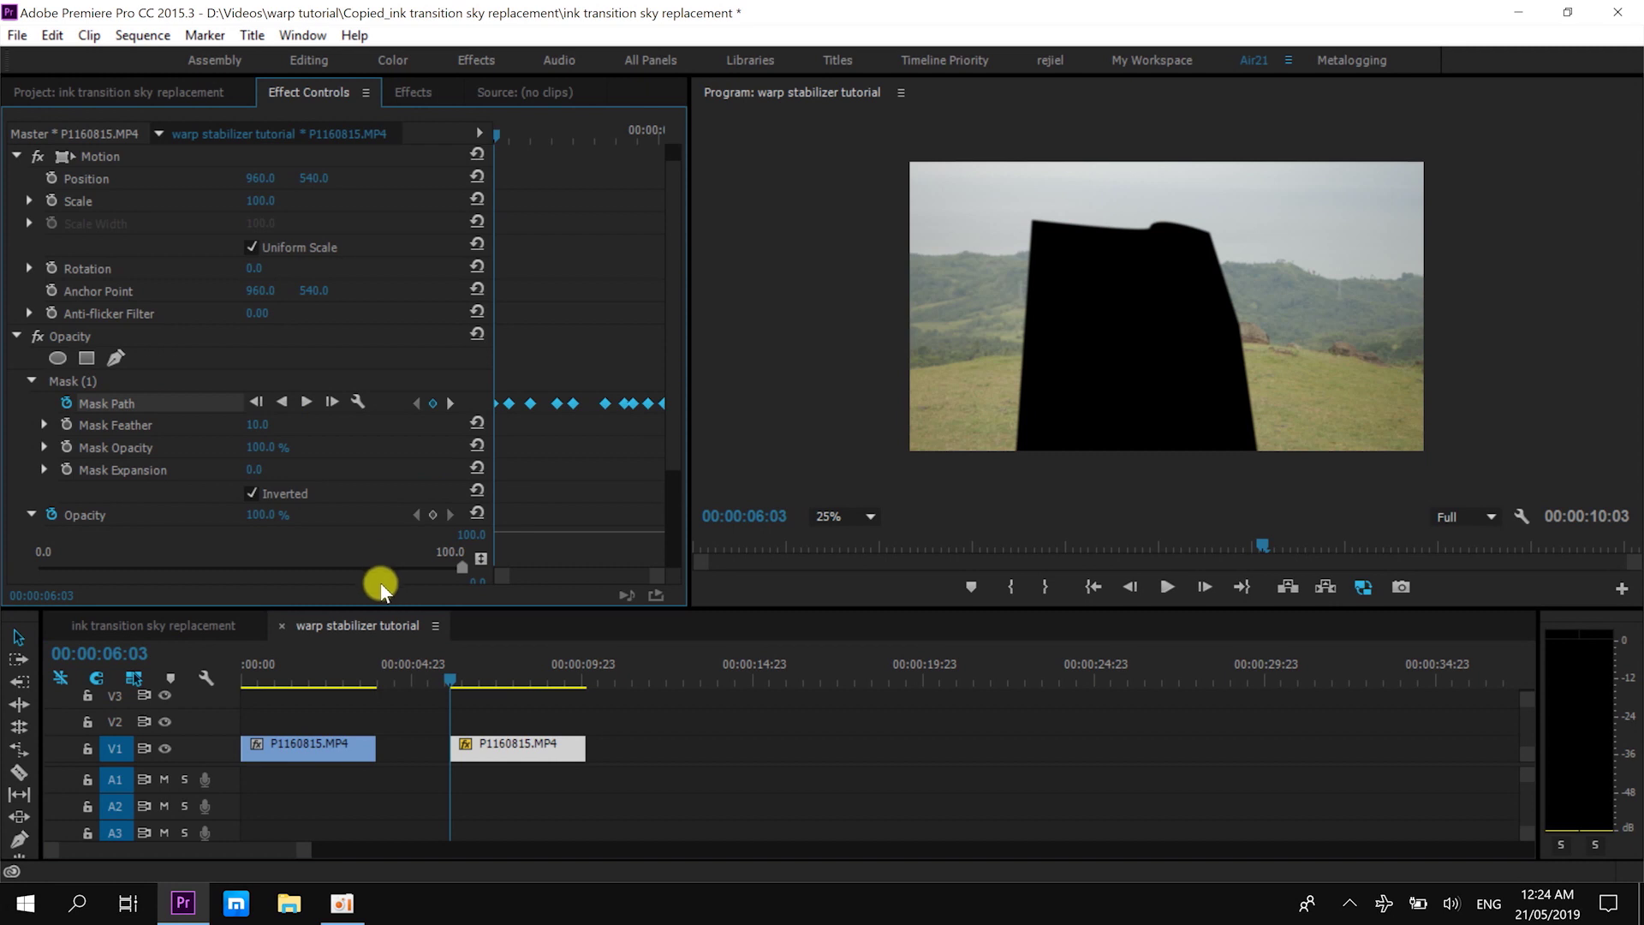
pyautogui.moveTo(449, 676); pyautogui.dragTo(534, 744)
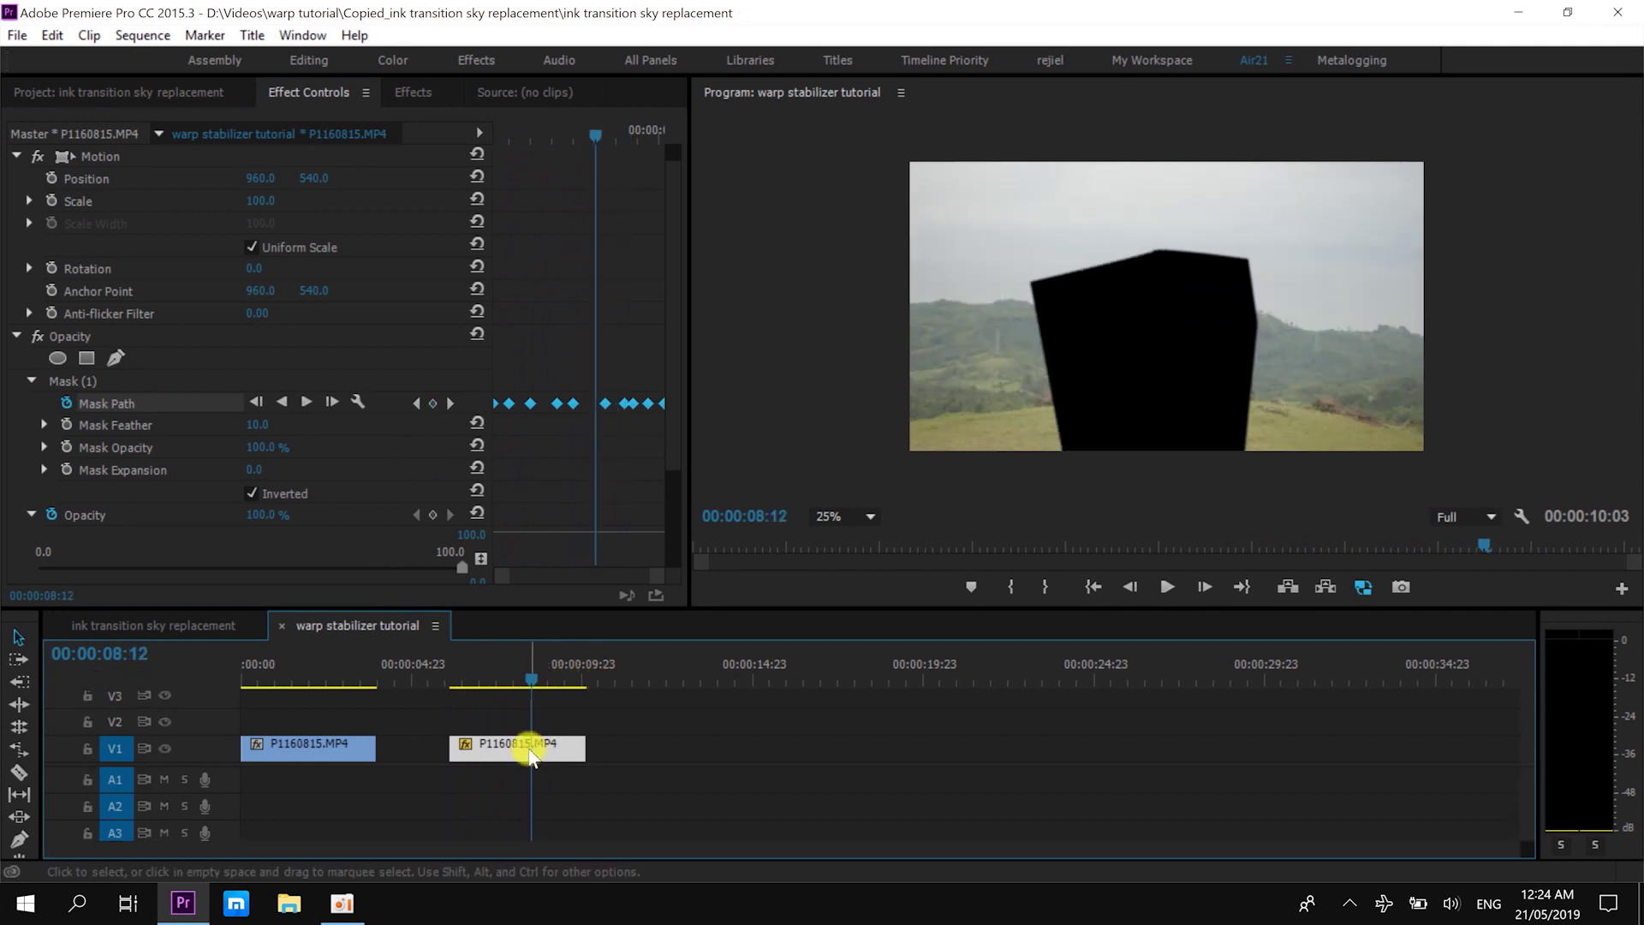
# - Nest the masked clip on V1 as Nested Sequence 24 and select it
pyautogui.rightClick(532, 744)
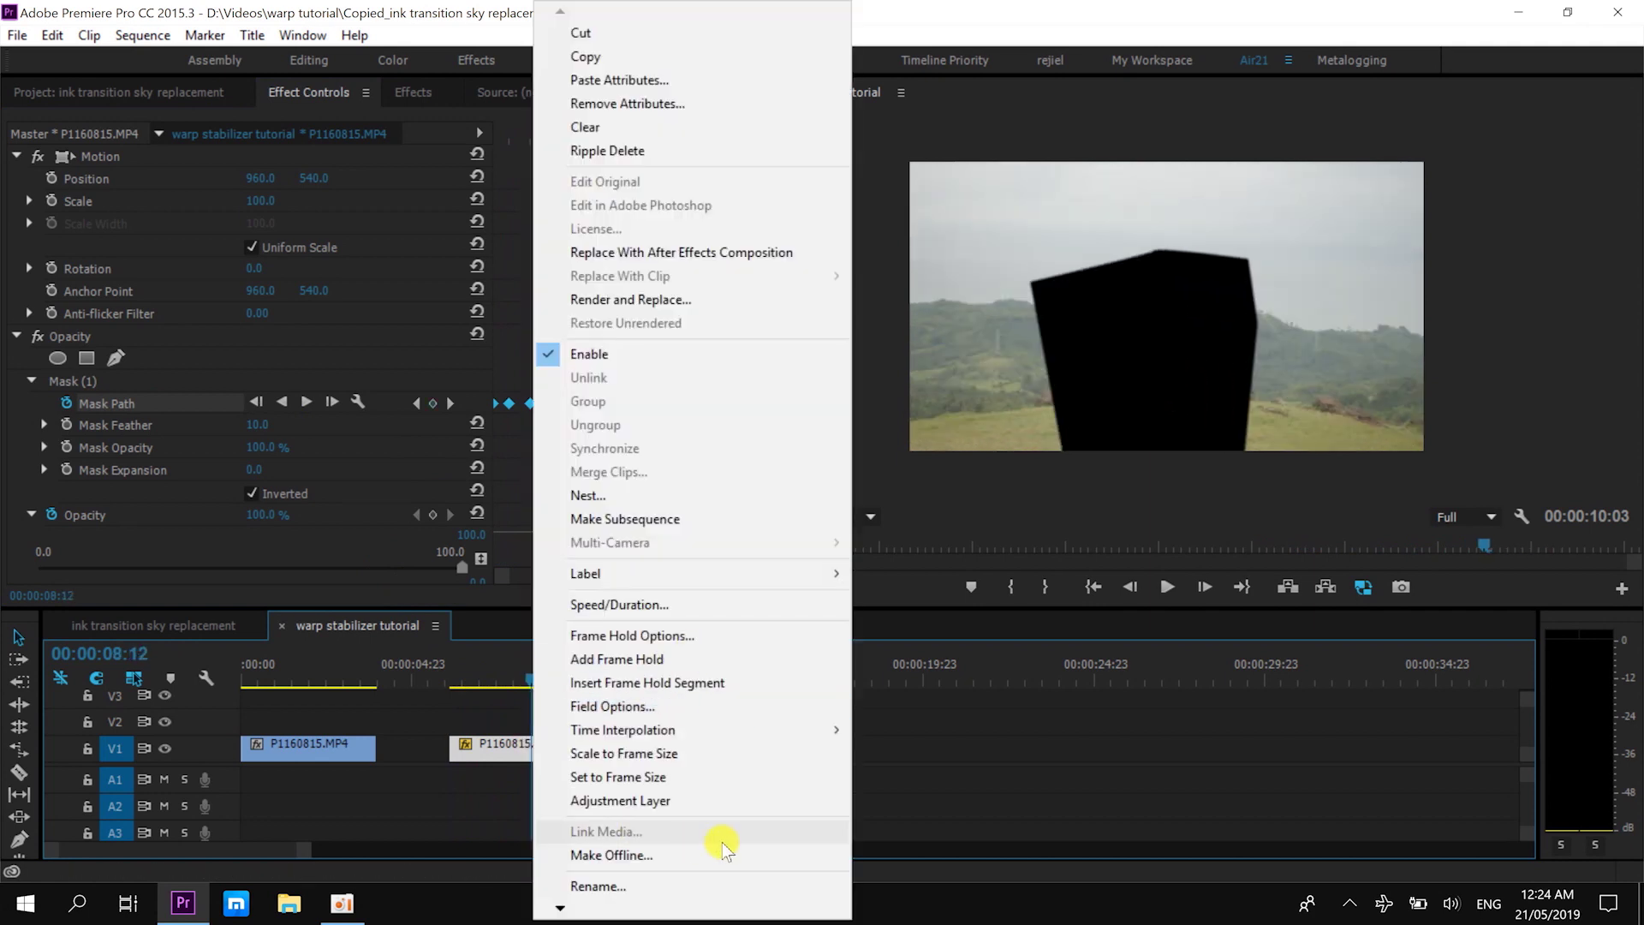
pyautogui.click(678, 488)
pyautogui.click(779, 486)
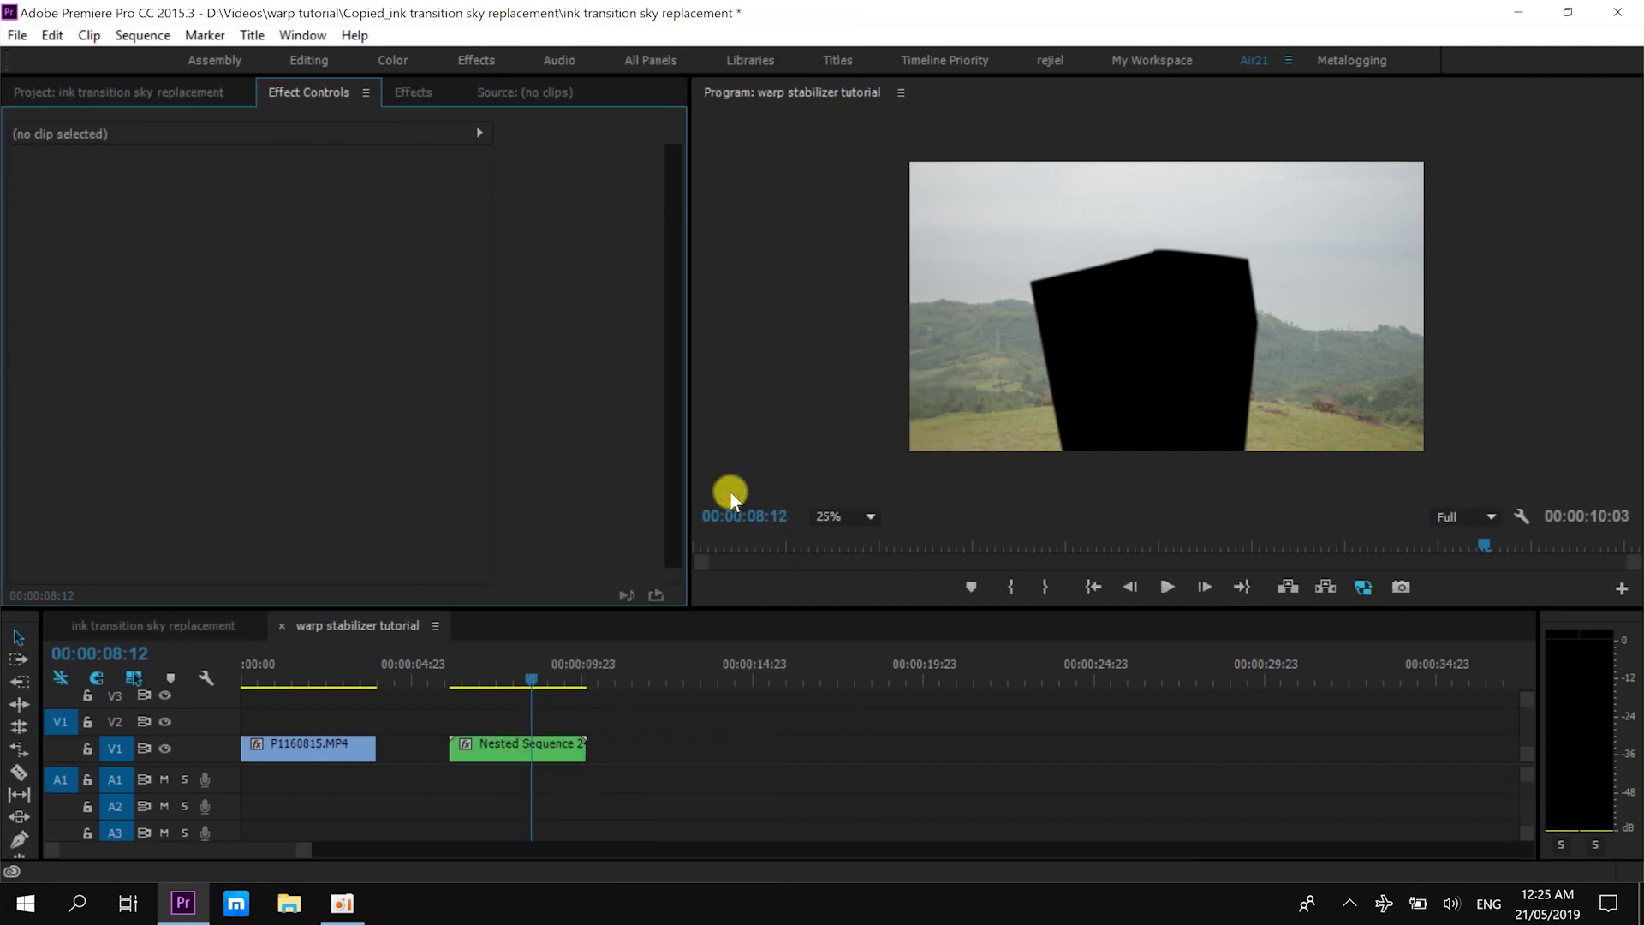
pyautogui.click(513, 685)
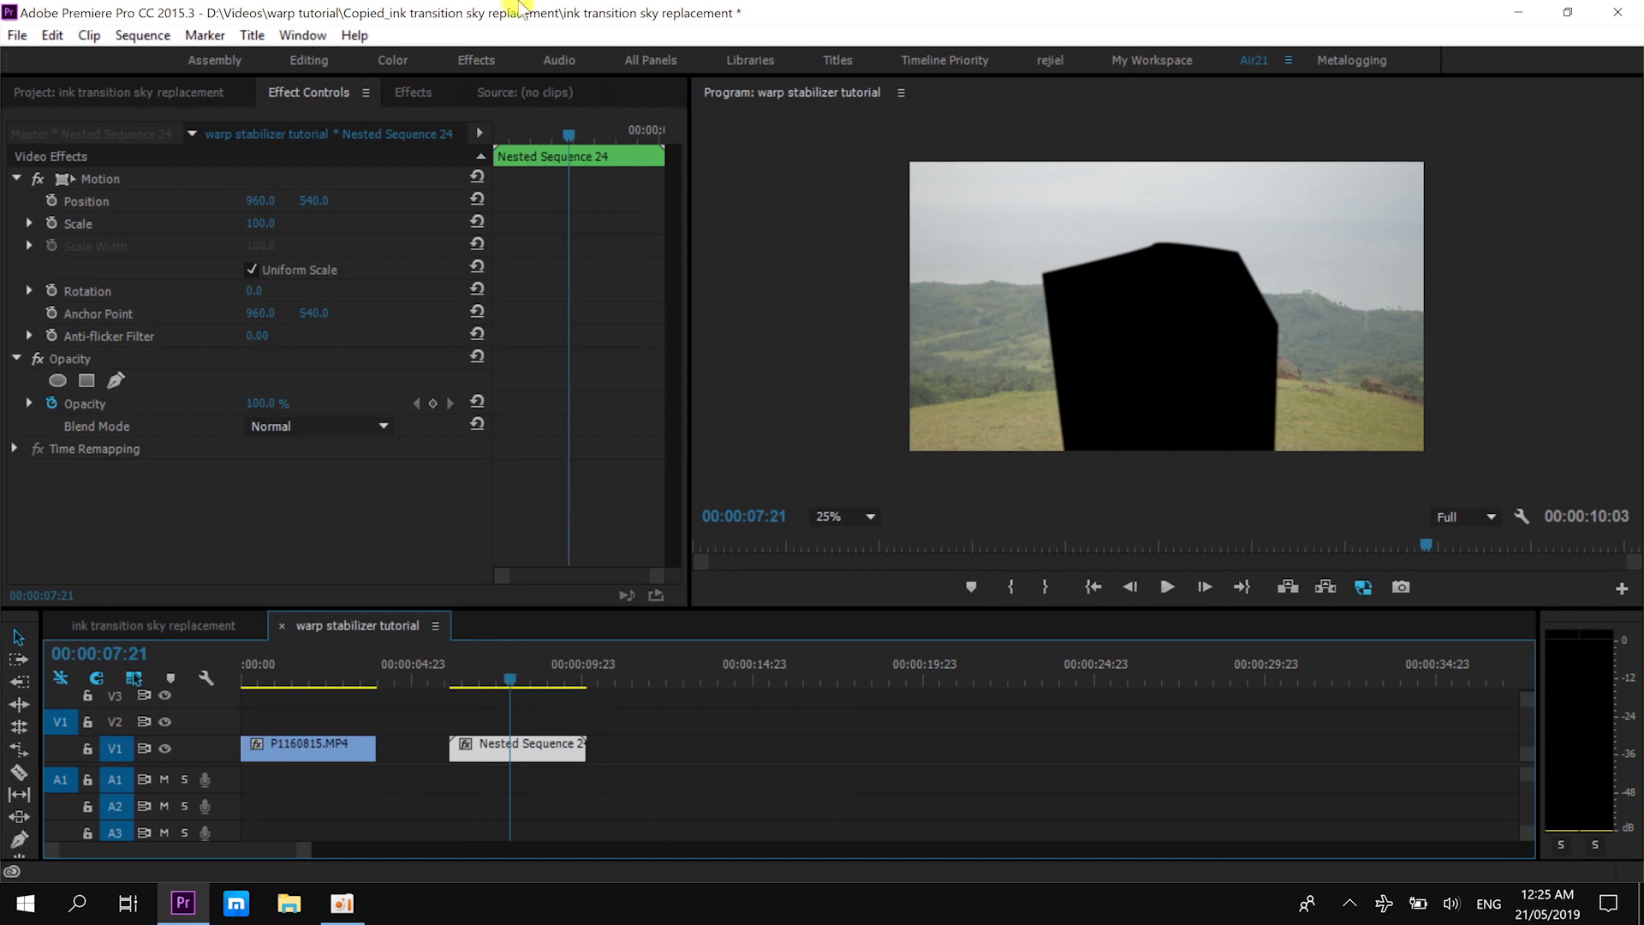
pyautogui.click(415, 90)
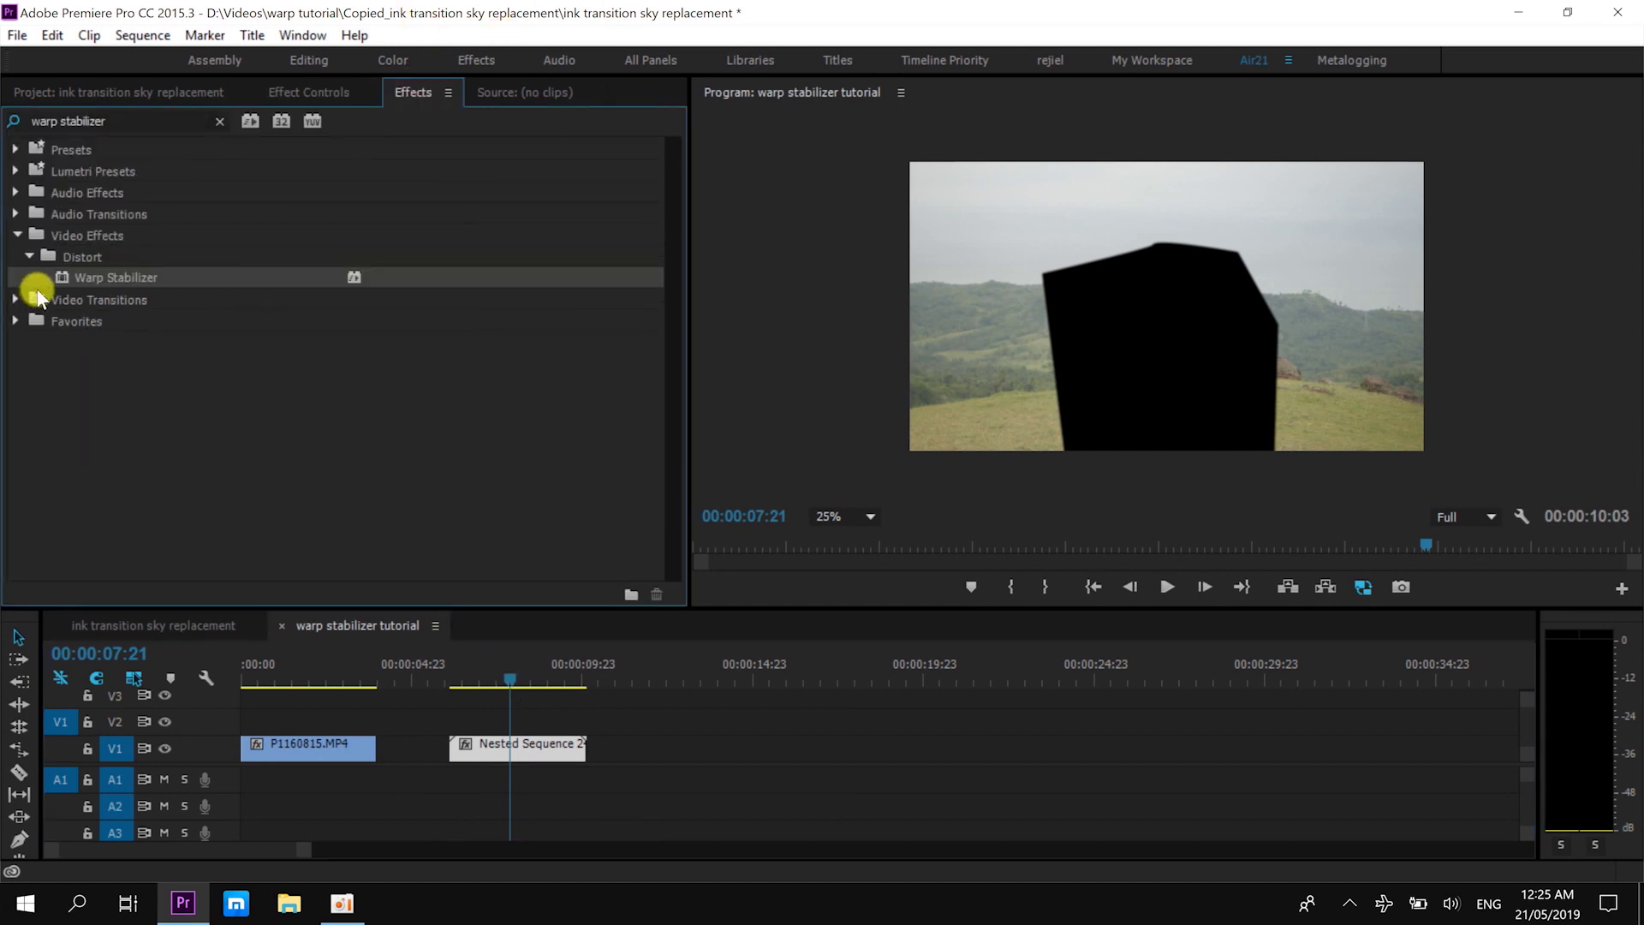
# - Drag Warp Stabilizer onto Nested Sequence 24 and watch its analysis reach 117.5% auto-scale
pyautogui.moveTo(61, 281); pyautogui.dragTo(543, 760)
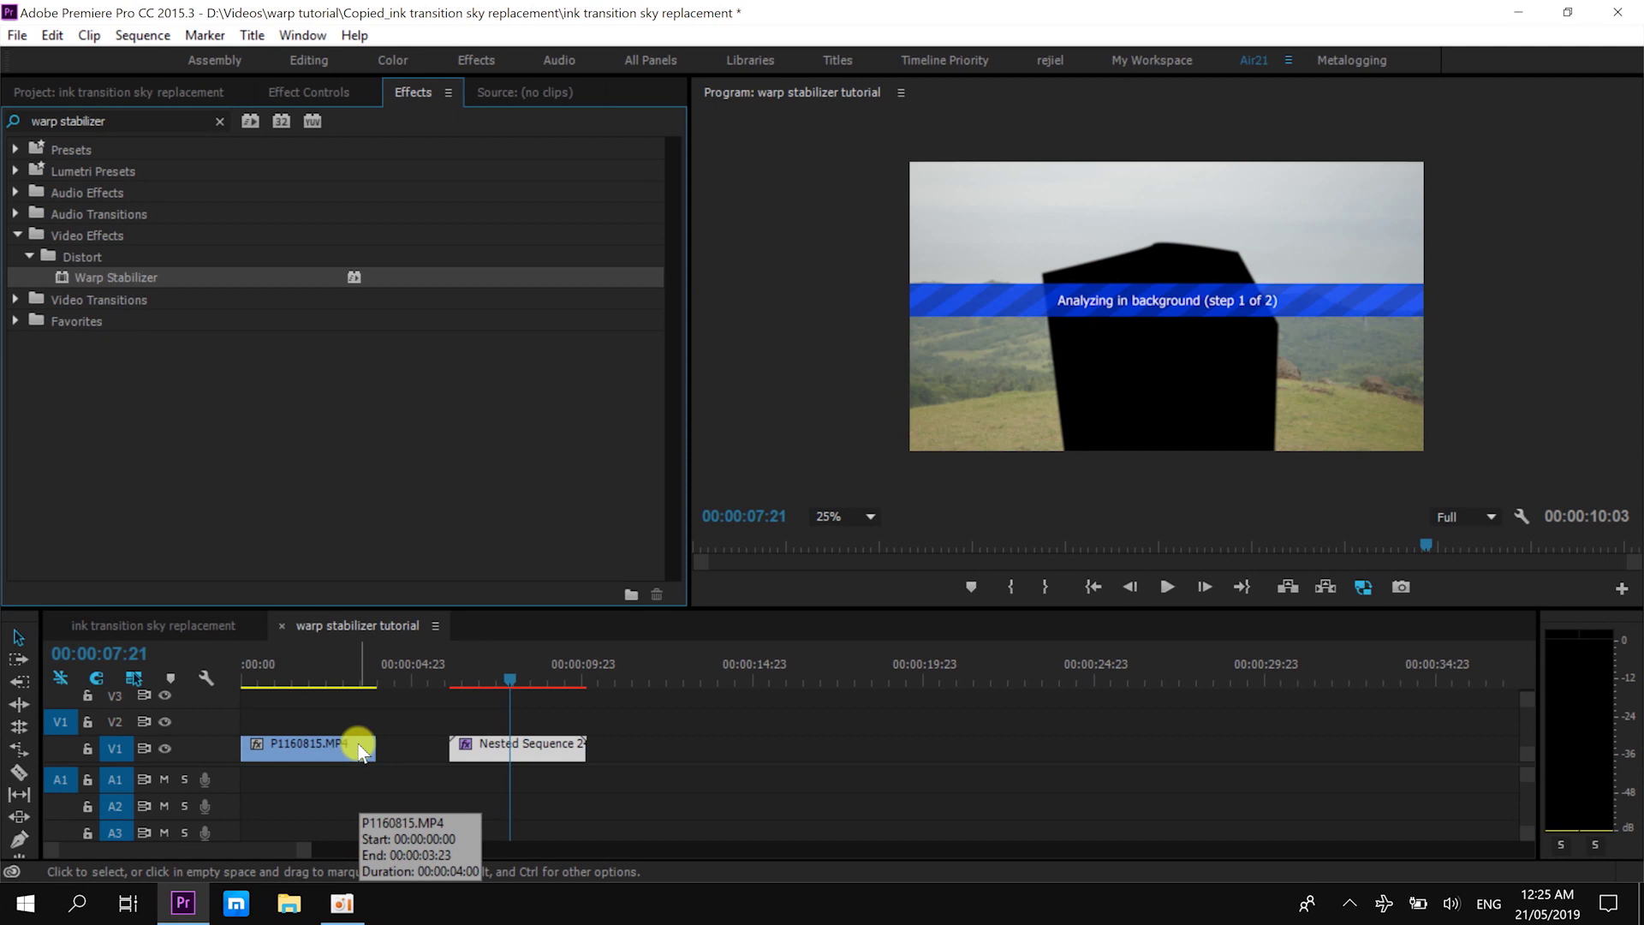
pyautogui.click(296, 96)
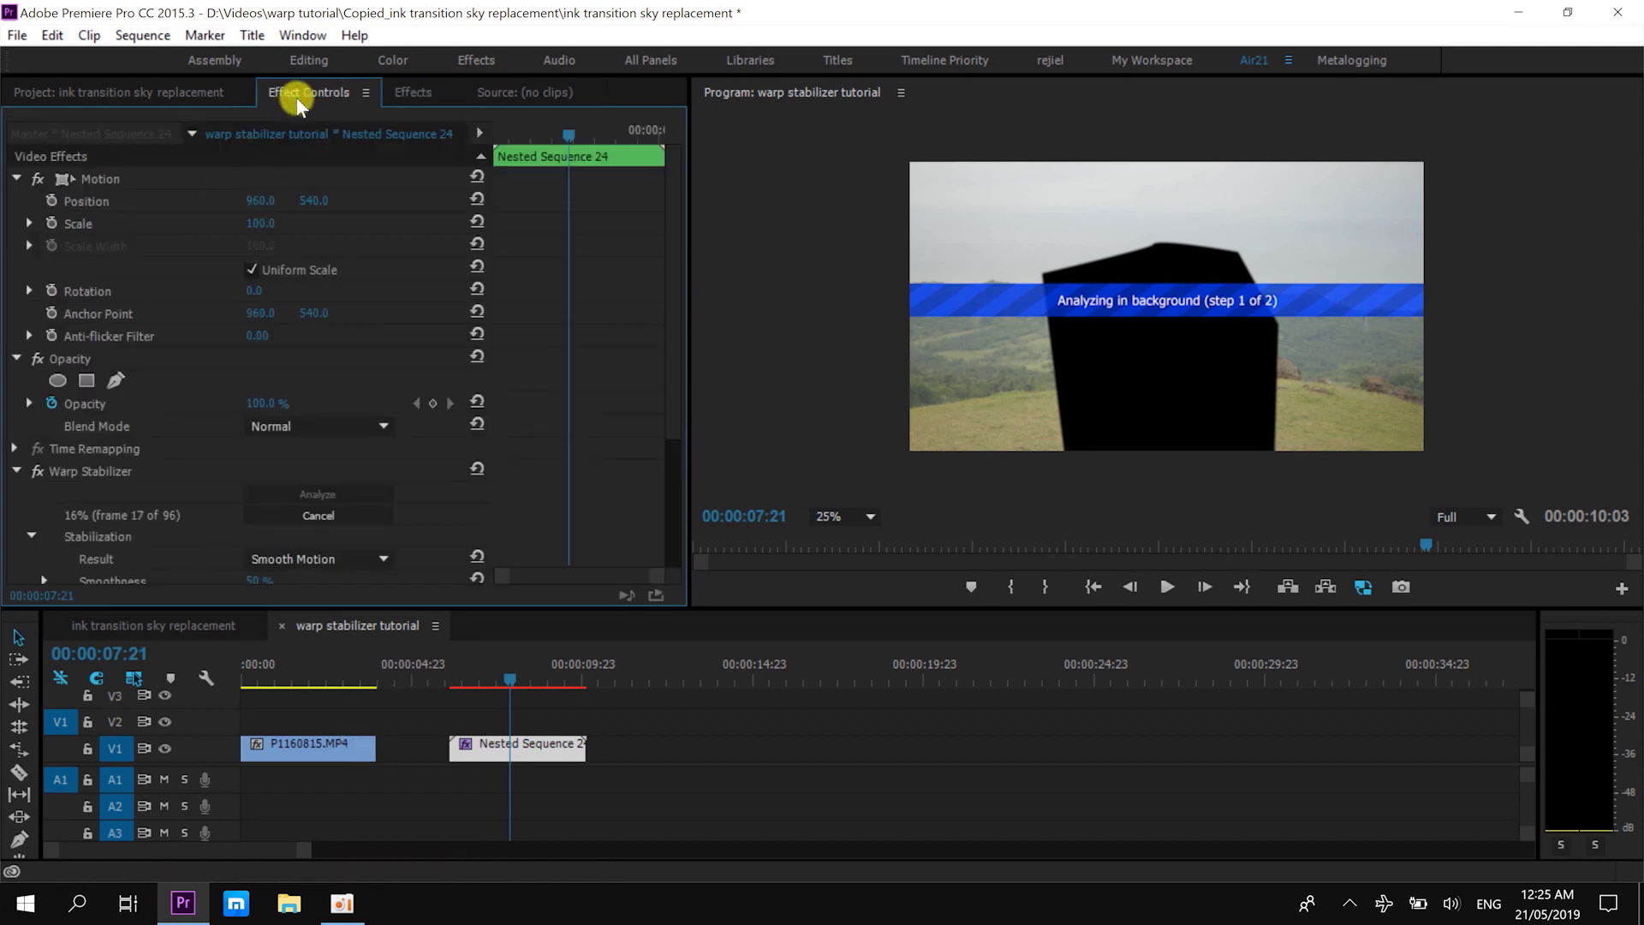
pyautogui.scroll(-3, 568, 506)
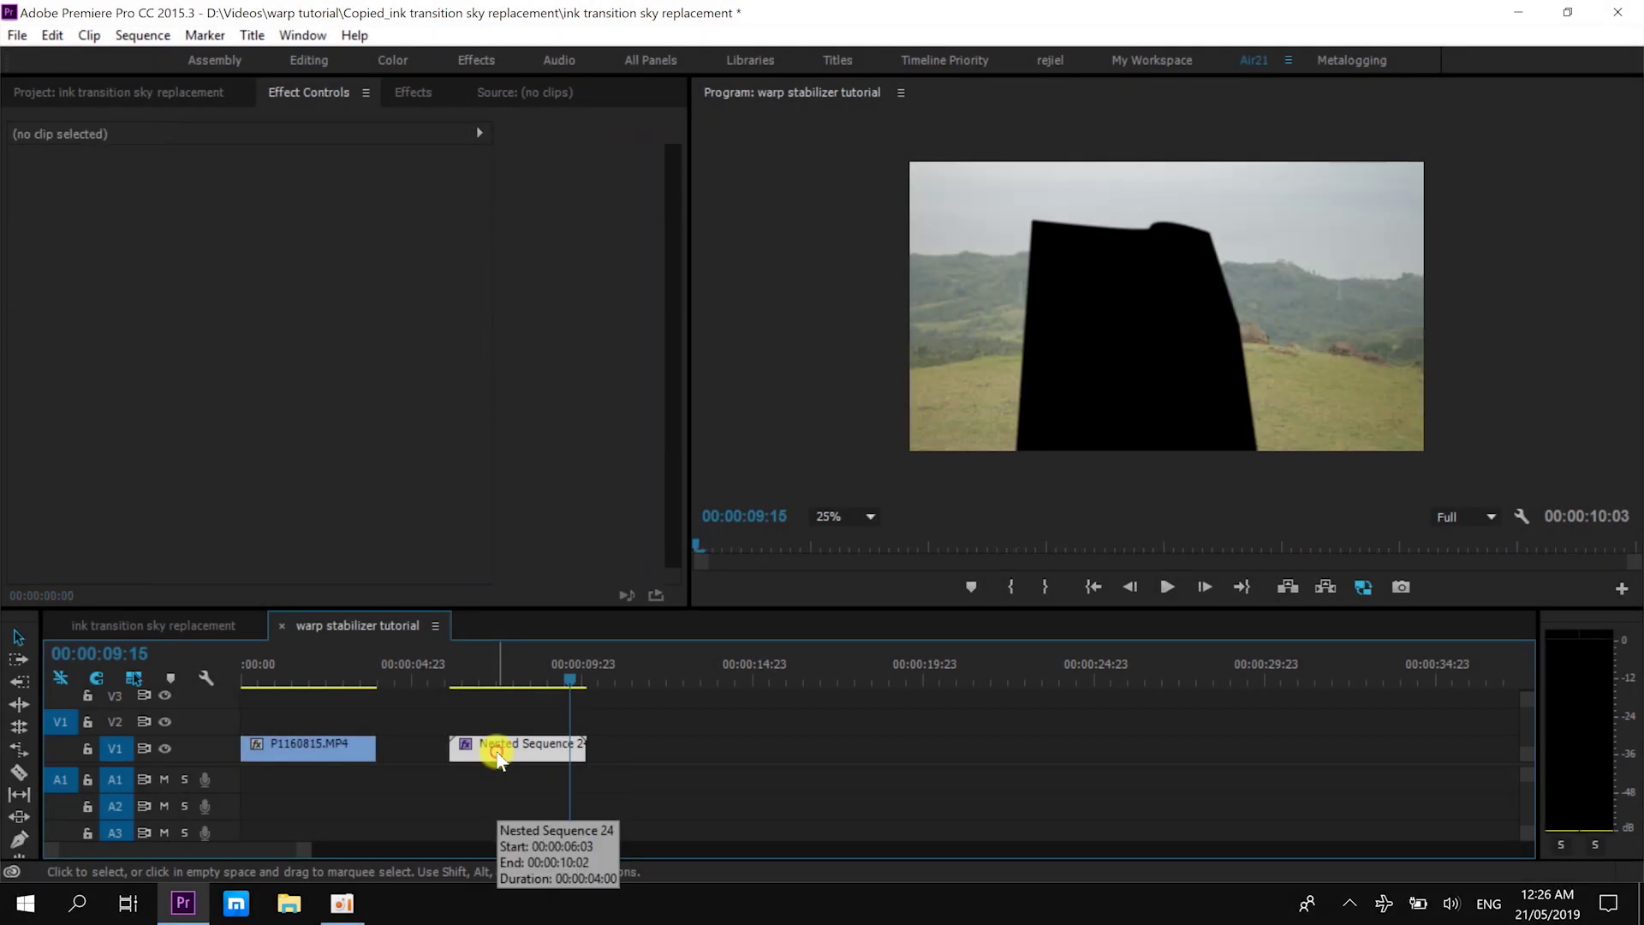
# - Inside Nested Sequence 24, delete Mask (1) from the inner clip
pyautogui.doubleClick(499, 758)
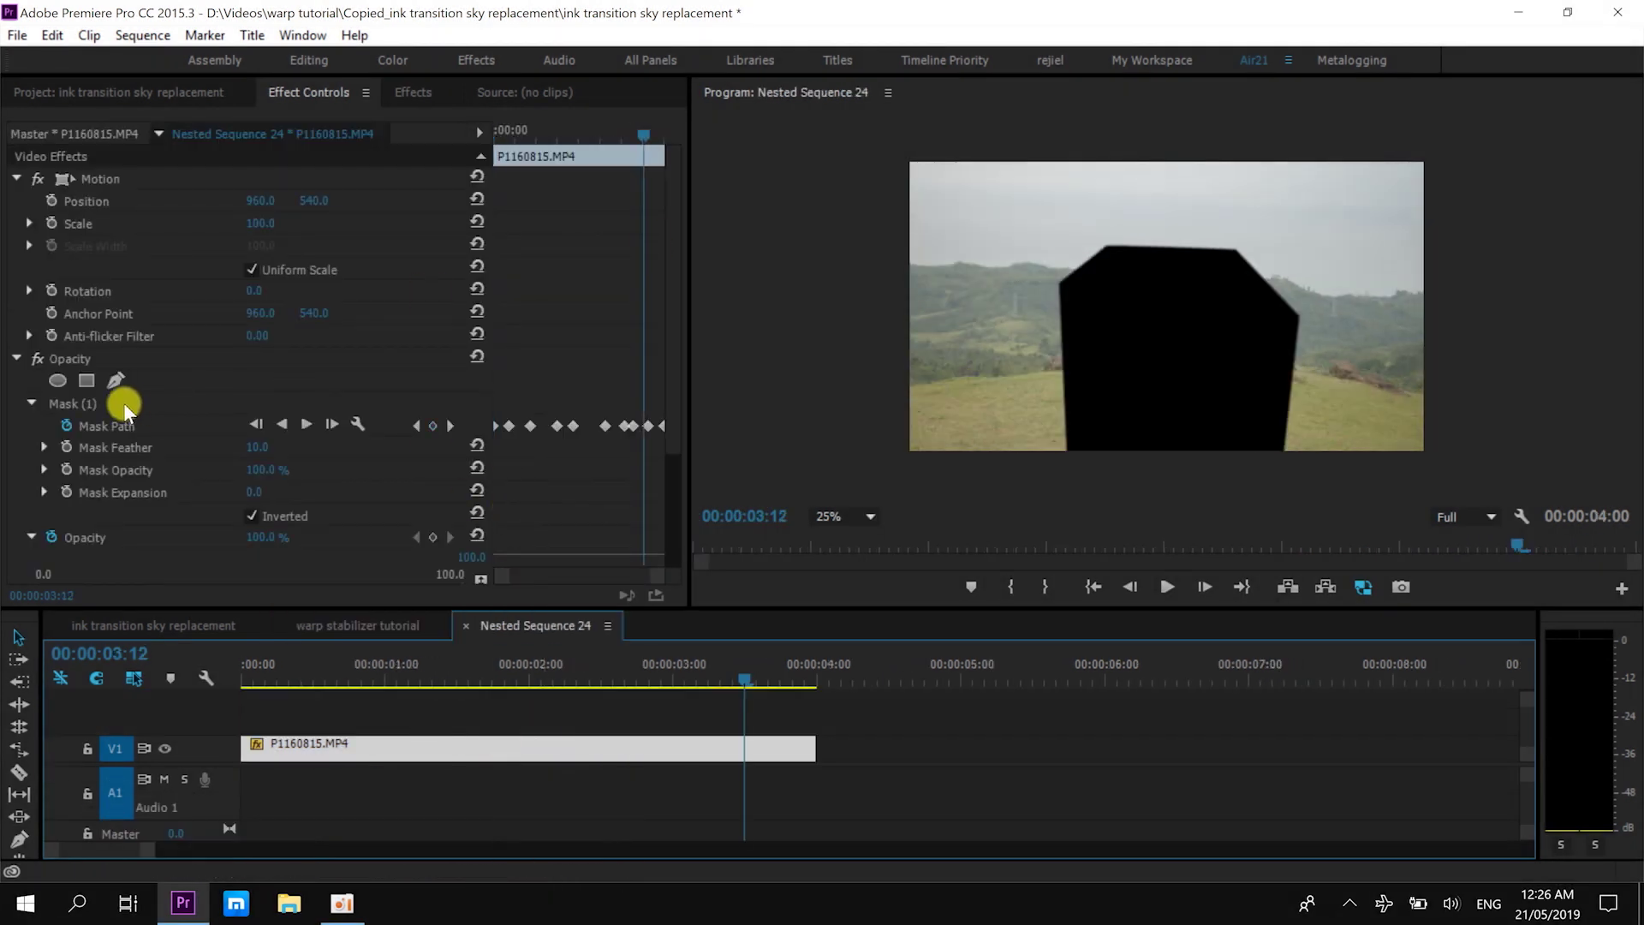
pyautogui.click(84, 408)
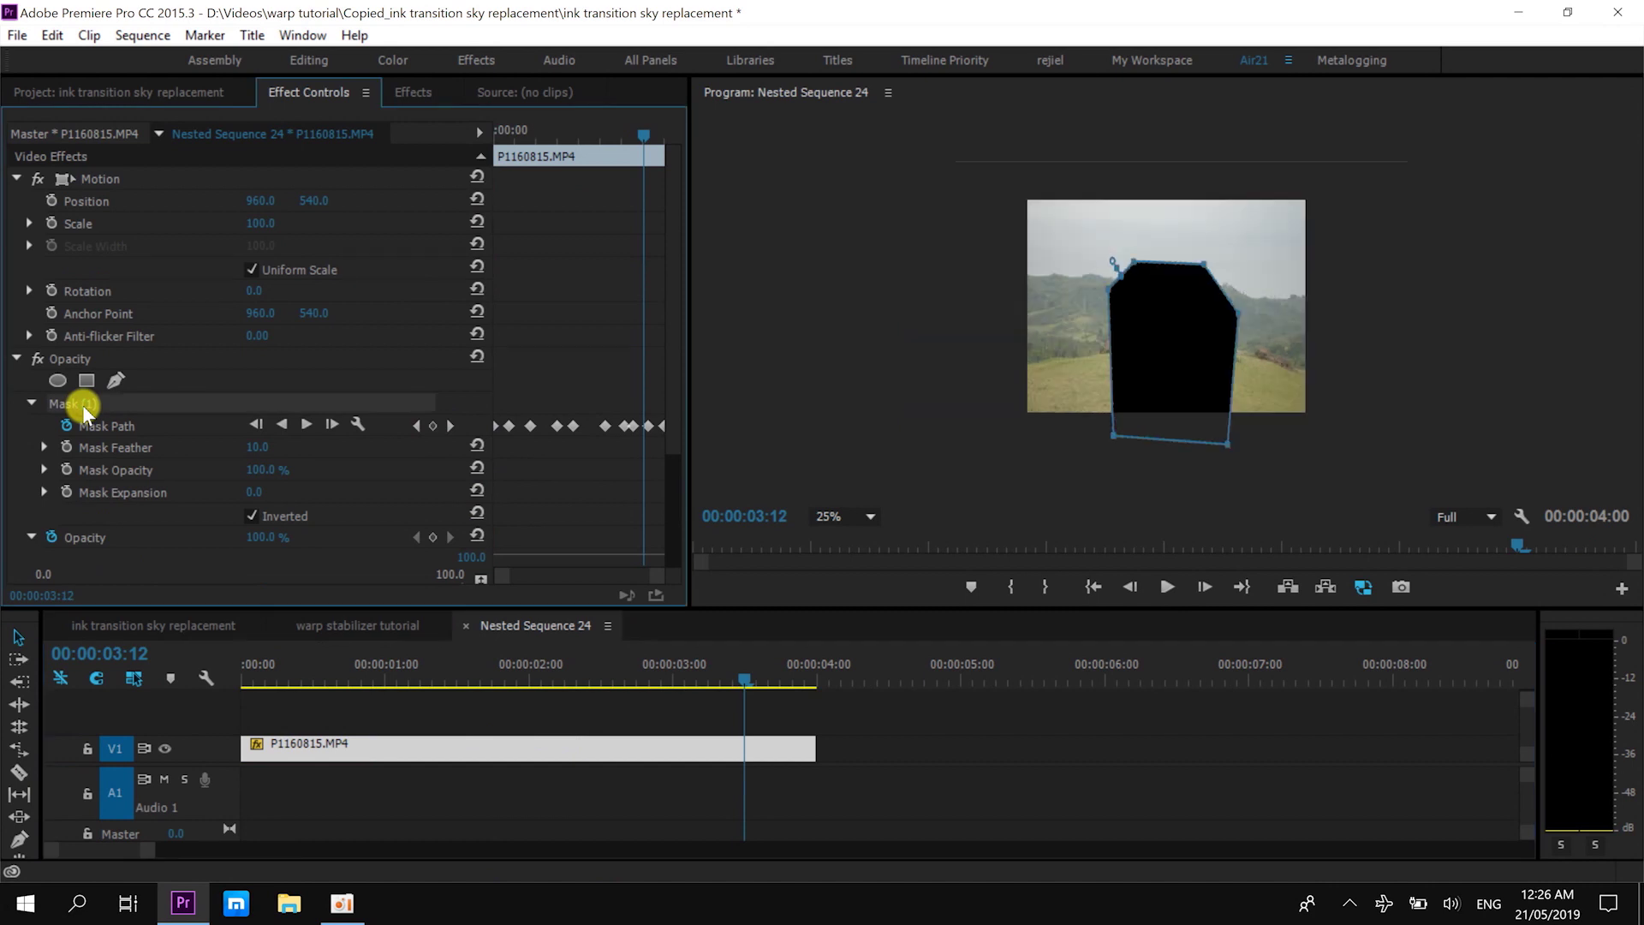
pyautogui.press('Delete')
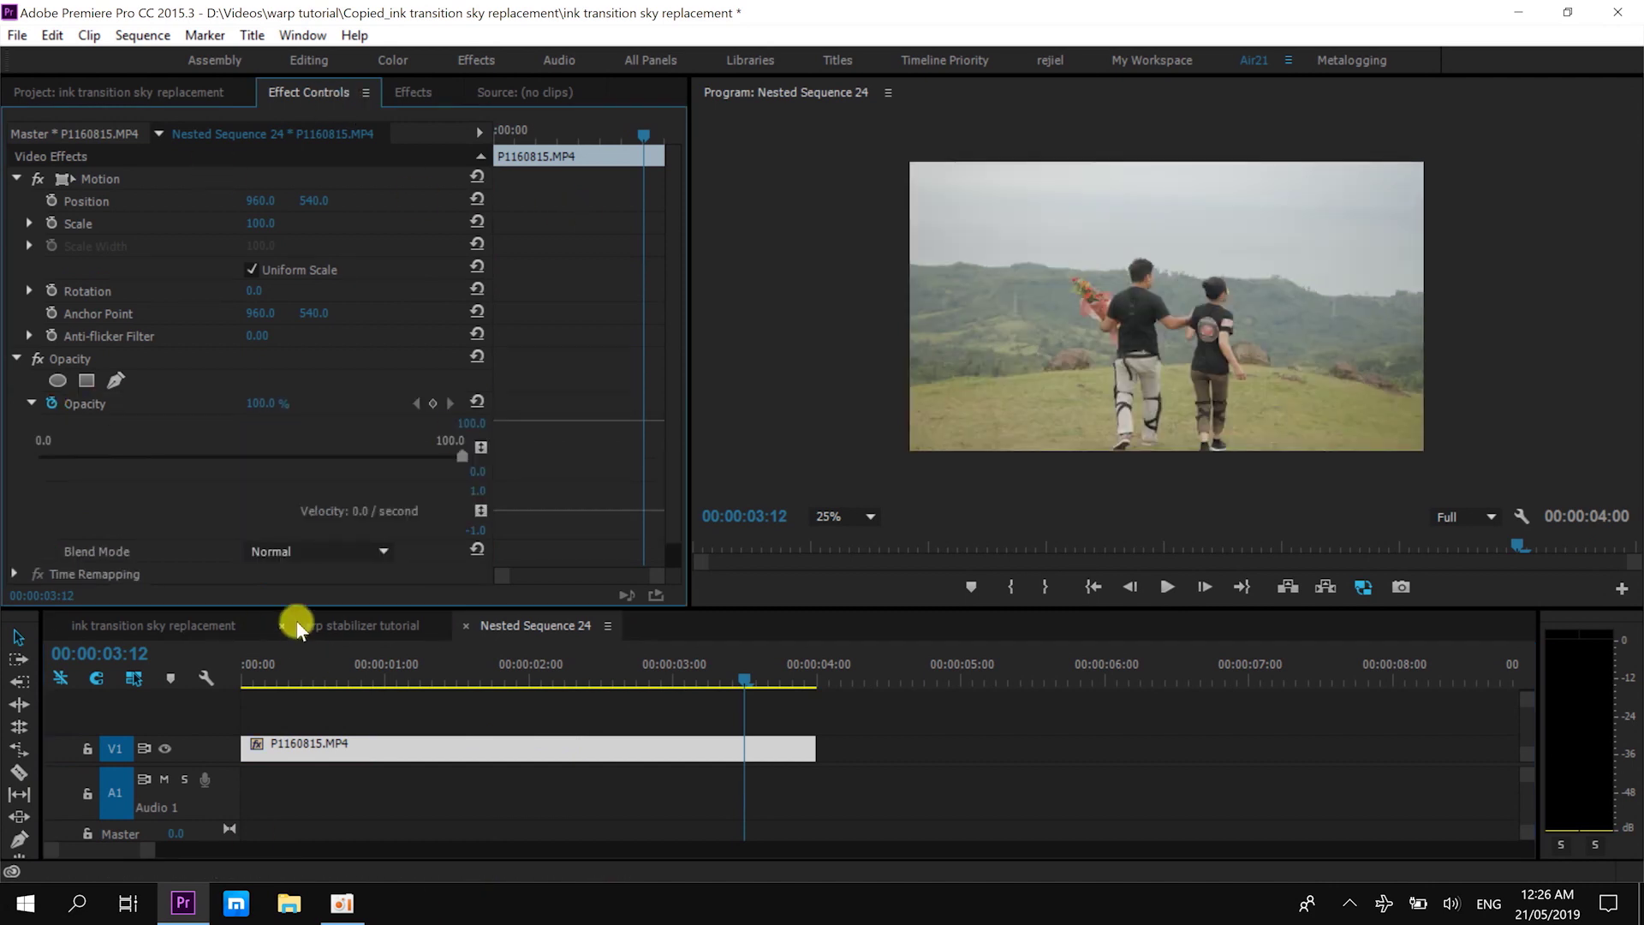
# - Back in the warp stabilizer tutorial sequence, view the nested clip's start in a full-window preview
pyautogui.click(347, 624)
pyautogui.click(454, 679)
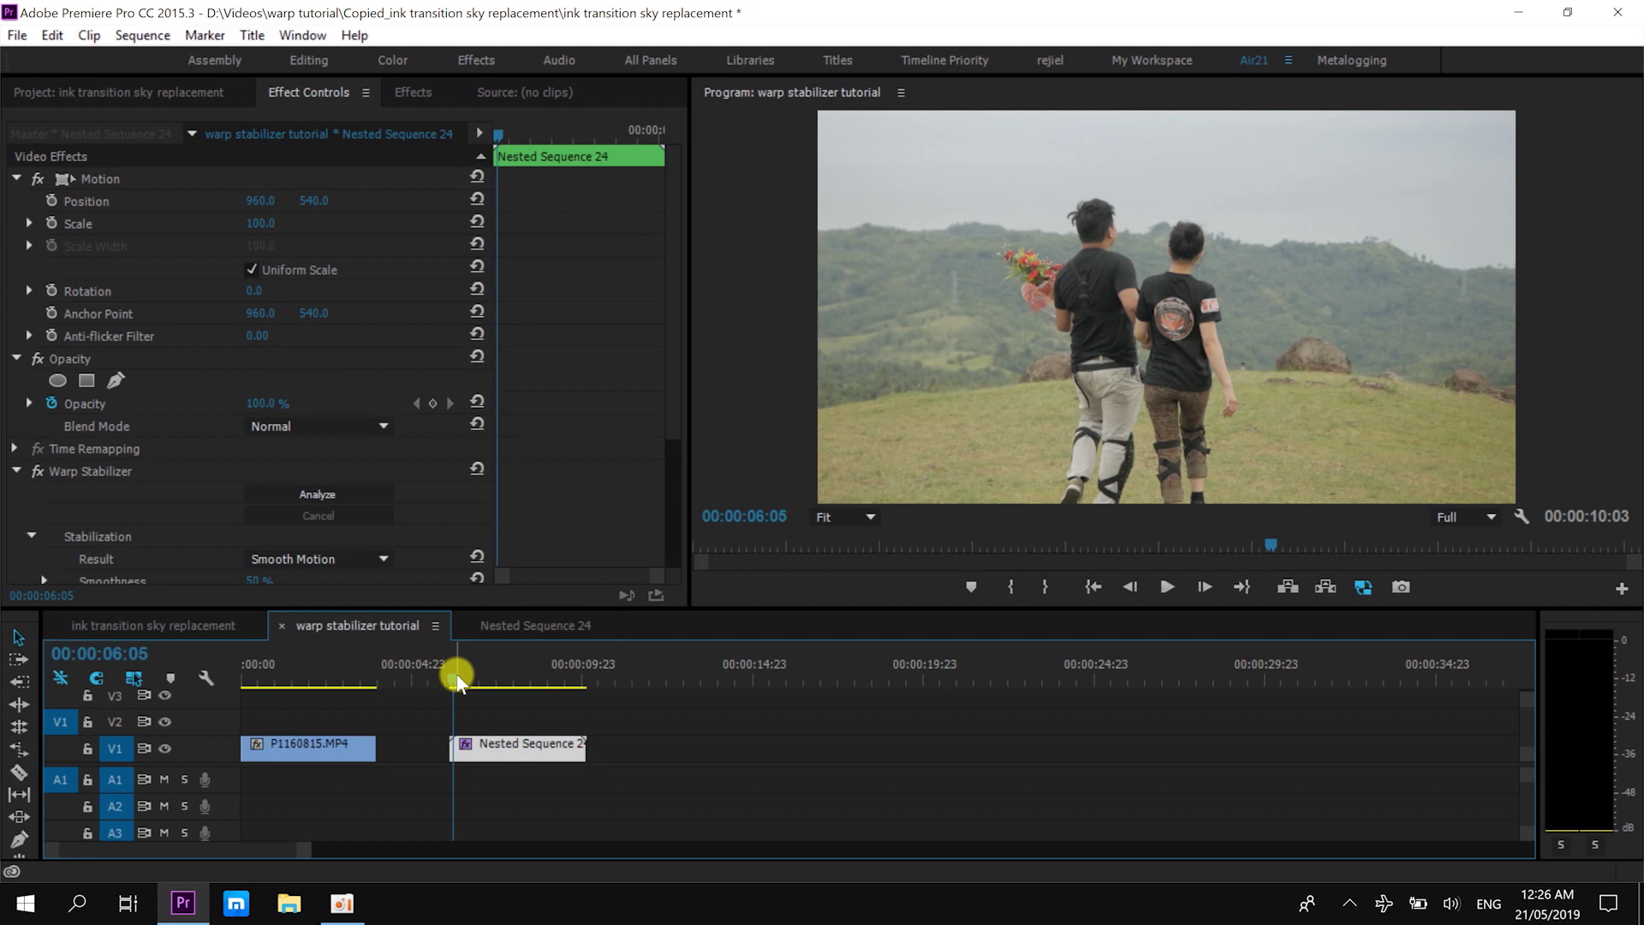
pyautogui.press('`')
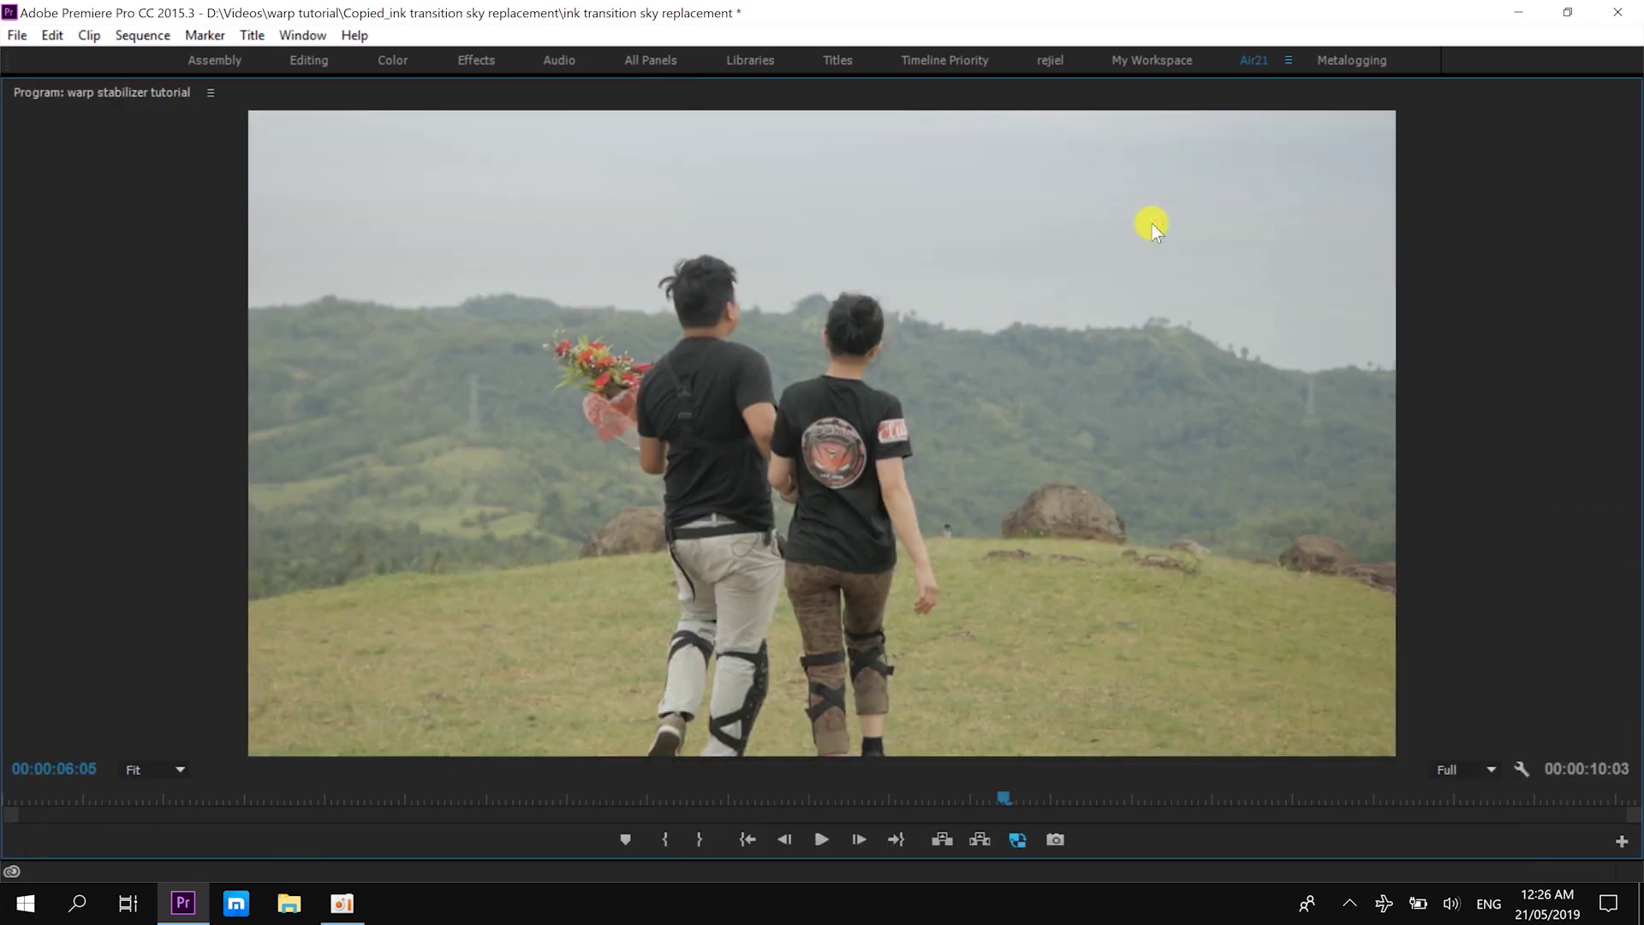
# - Play back Nested Sequence 24 to review the stabilised walking-couple footage
pyautogui.press('space')
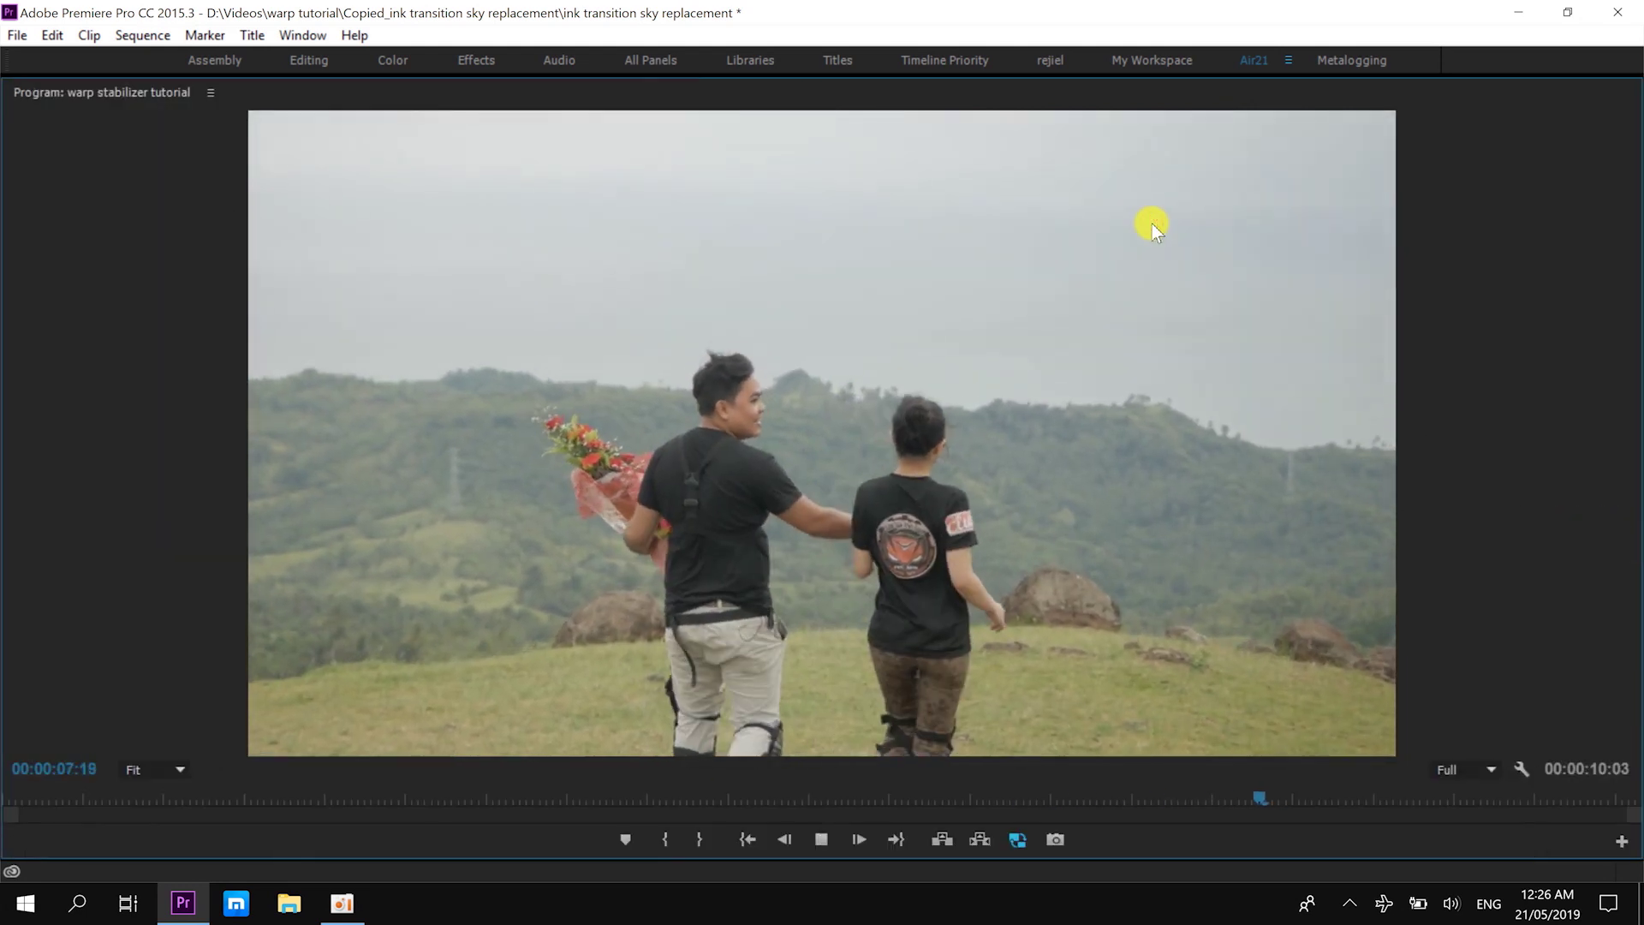